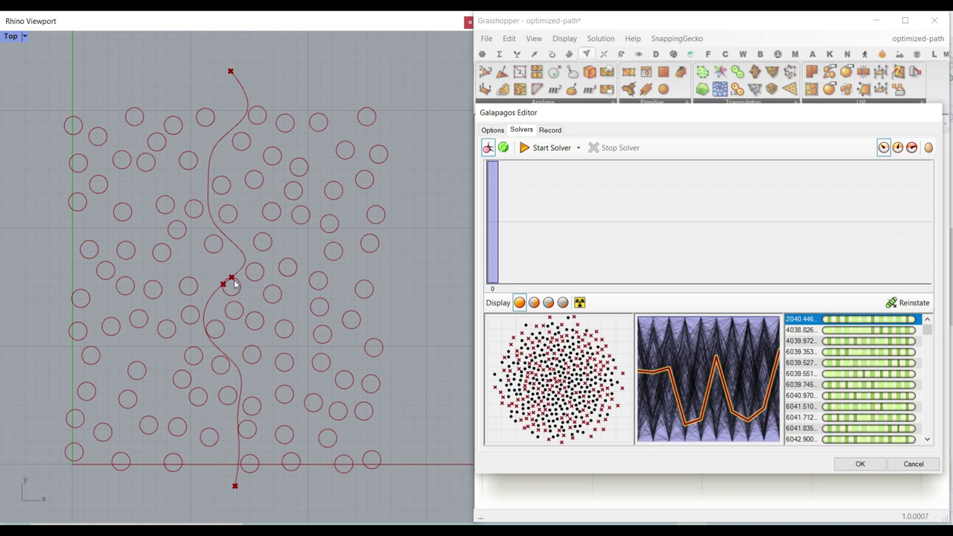
Reinstate the 10040.31 and 10040.46 genomes from the Galapagos results to compare their paths, and select the 10040.09 genome.
scroll(834, 358, down, 5)
click(841, 365)
click(892, 303)
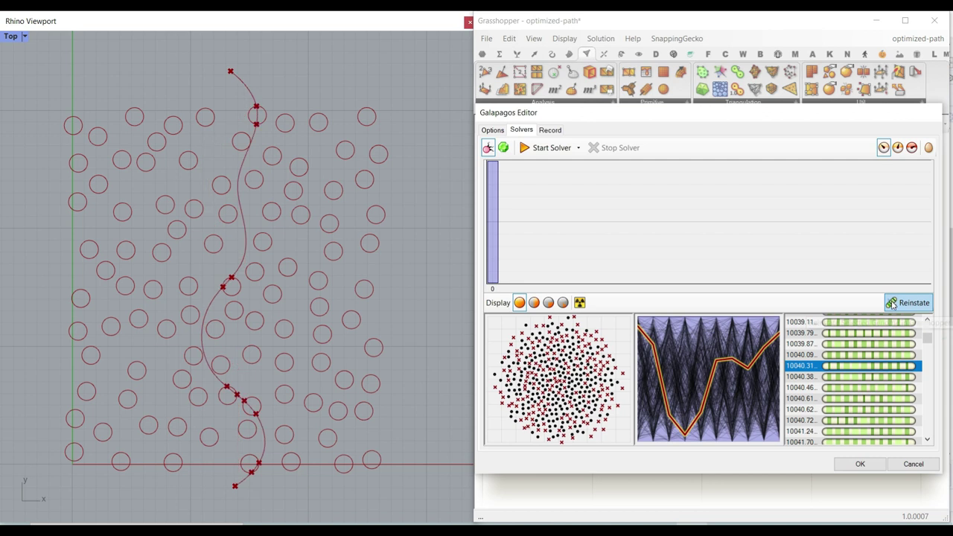
click(847, 387)
click(908, 303)
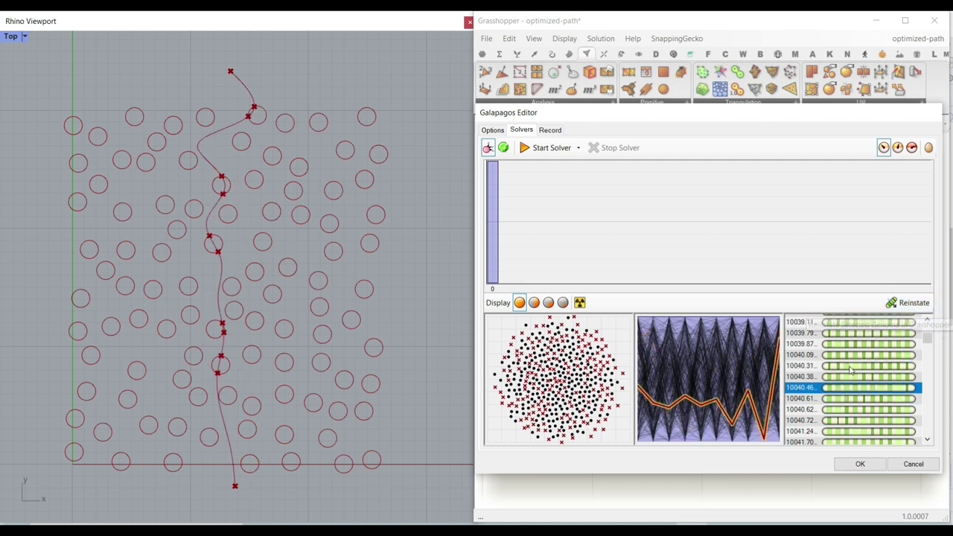
click(848, 355)
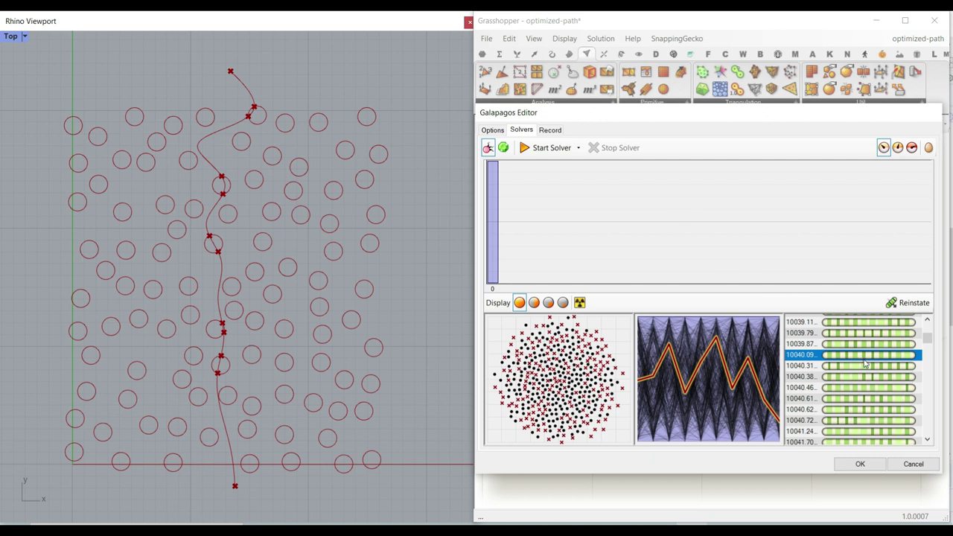
Reinstate the best-ranked genome, 2040.446, and accept the Galapagos Editor.
scroll(867, 353, up, 5)
click(826, 319)
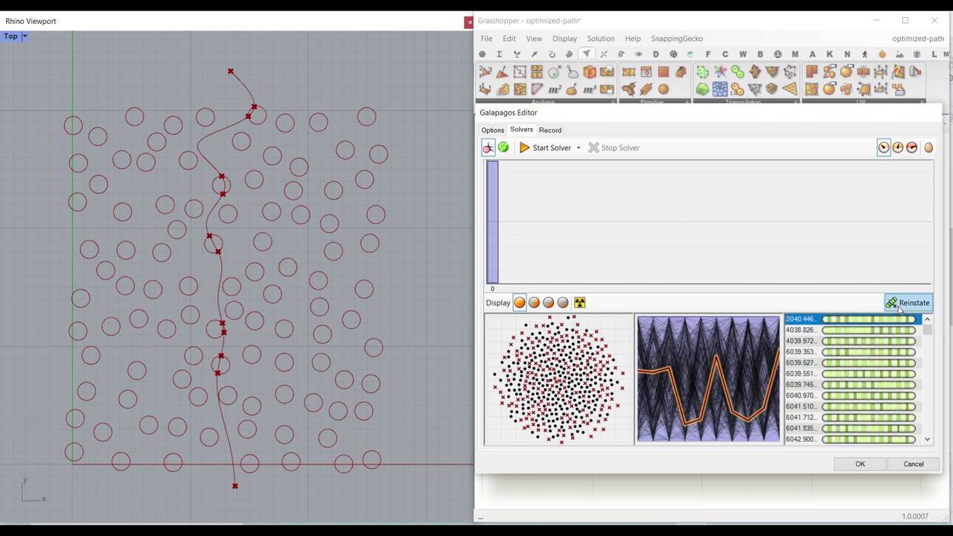
click(907, 303)
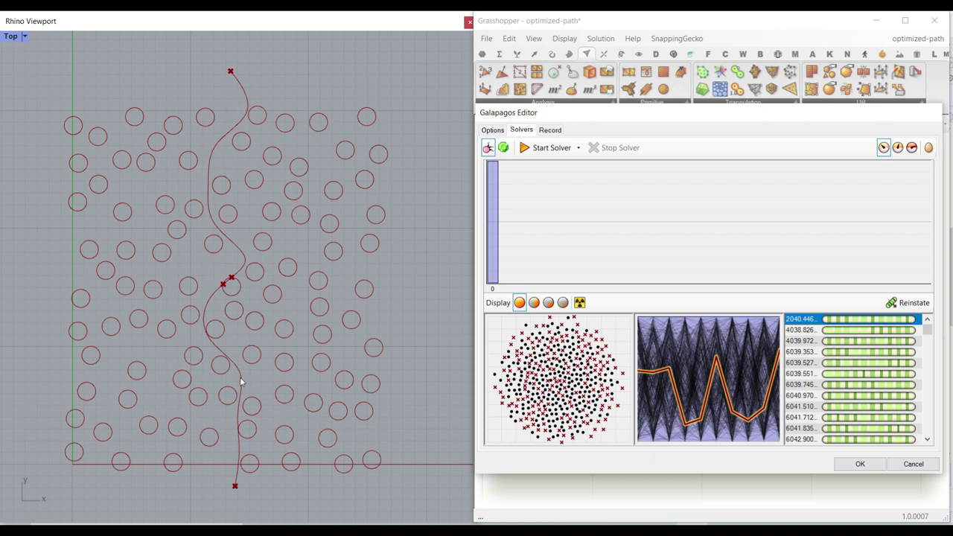
click(859, 464)
scroll(772, 324, down, 4)
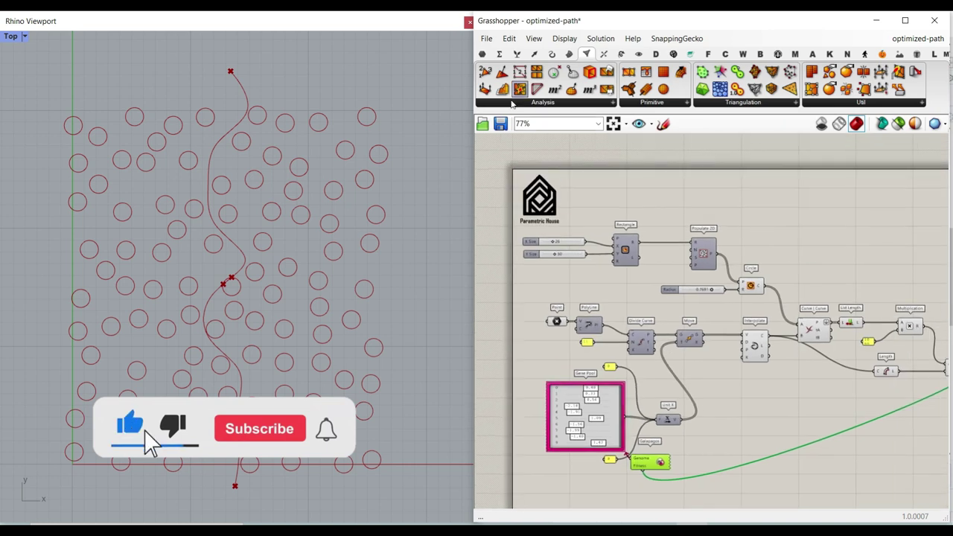
Start a new Grasshopper document and bring up the Perspective view in Rhino.
click(483, 39)
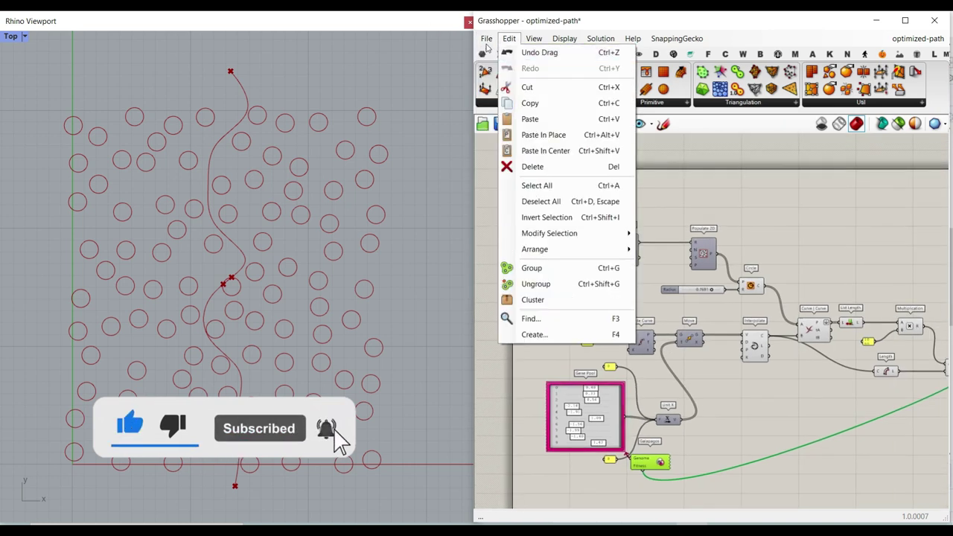
click(524, 52)
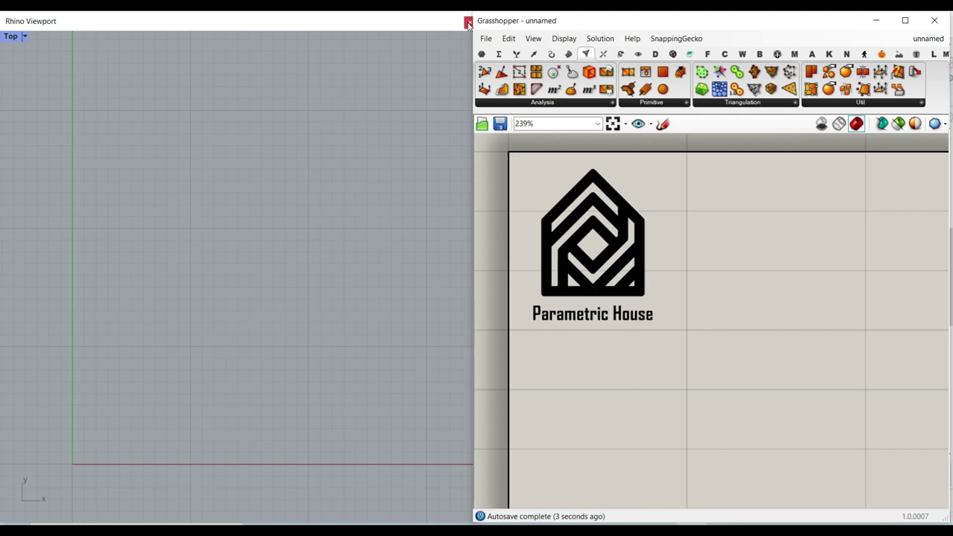
click(324, 238)
double_click(396, 112)
scroll(361, 201, down, 4)
right_drag(361, 201, 283, 245)
Place two point objects far apart on opposite sides of the construction plane in the Perspective view.
click(21, 115)
right_drag(228, 266, 171, 322)
click(170, 322)
scroll(170, 323, down, 2)
click(369, 251)
scroll(372, 260, up, 3)
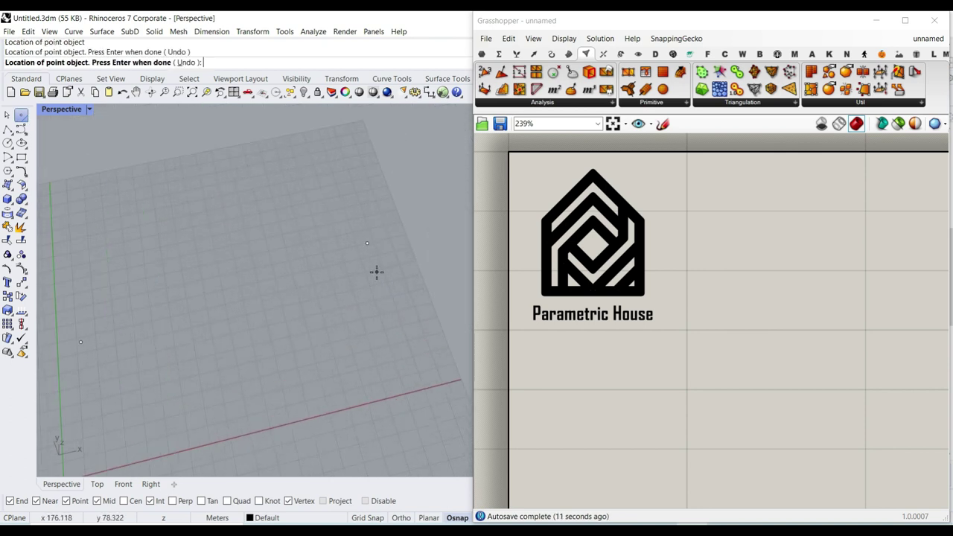
key(Return)
Add a Point parameter to the empty Grasshopper canvas.
click(482, 55)
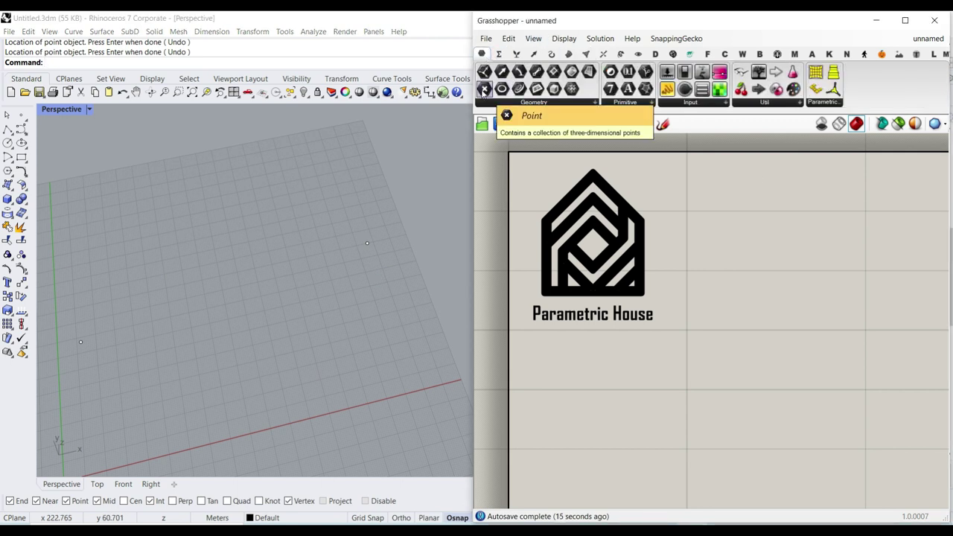
drag(483, 89, 782, 347)
scroll(782, 347, up, 3)
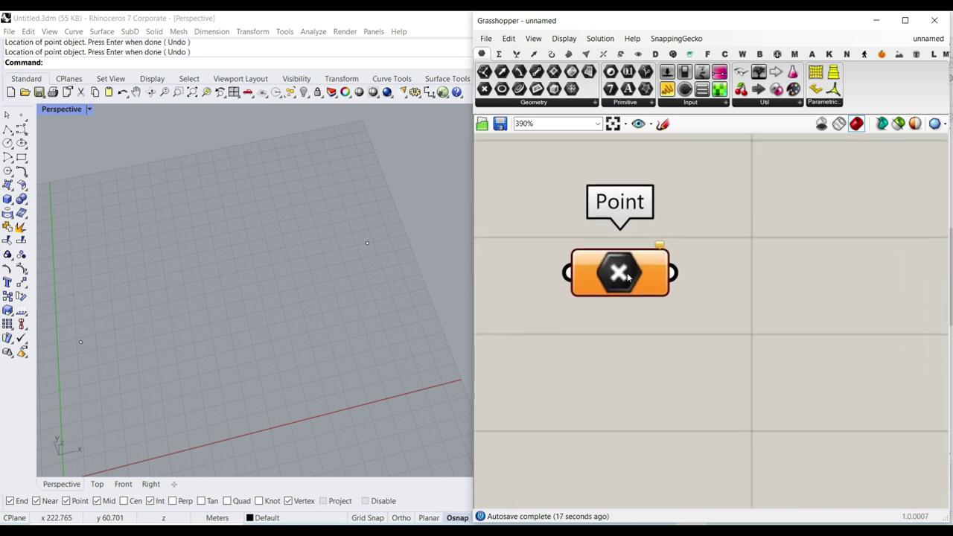
Reference the two Rhino points in the Point parameter and reposition the component on the canvas.
right_click(610, 275)
click(665, 428)
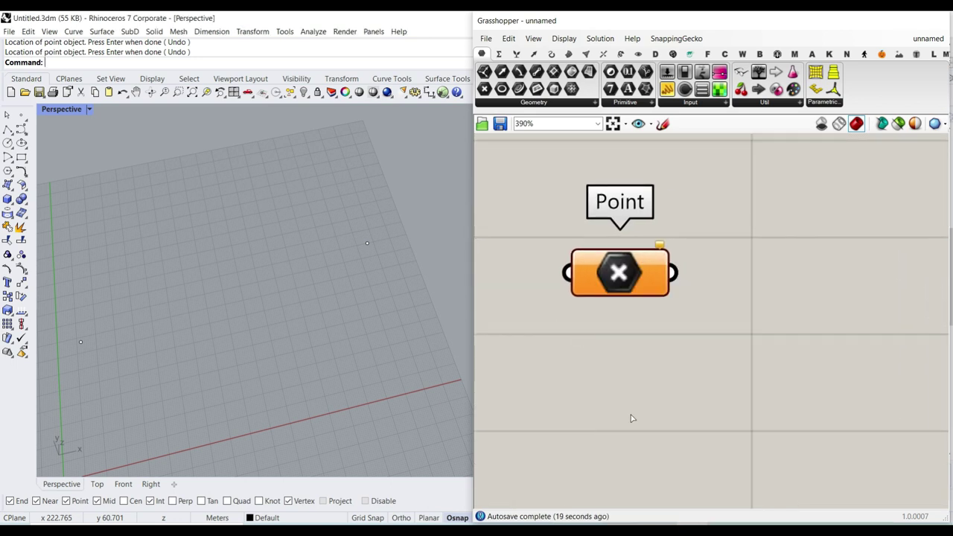
click(81, 342)
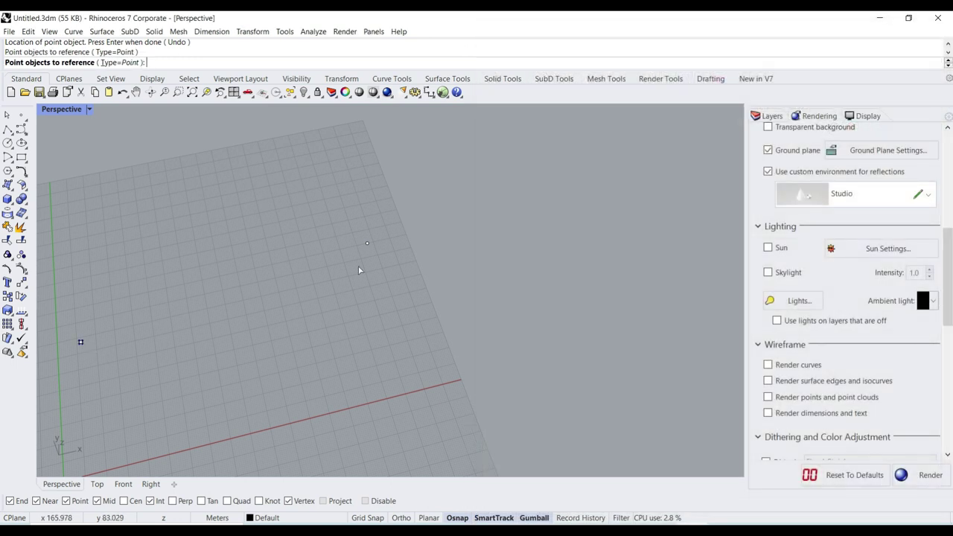
click(367, 243)
key(Return)
right_drag(609, 278, 540, 306)
scroll(553, 350, down, 1)
drag(540, 306, 564, 281)
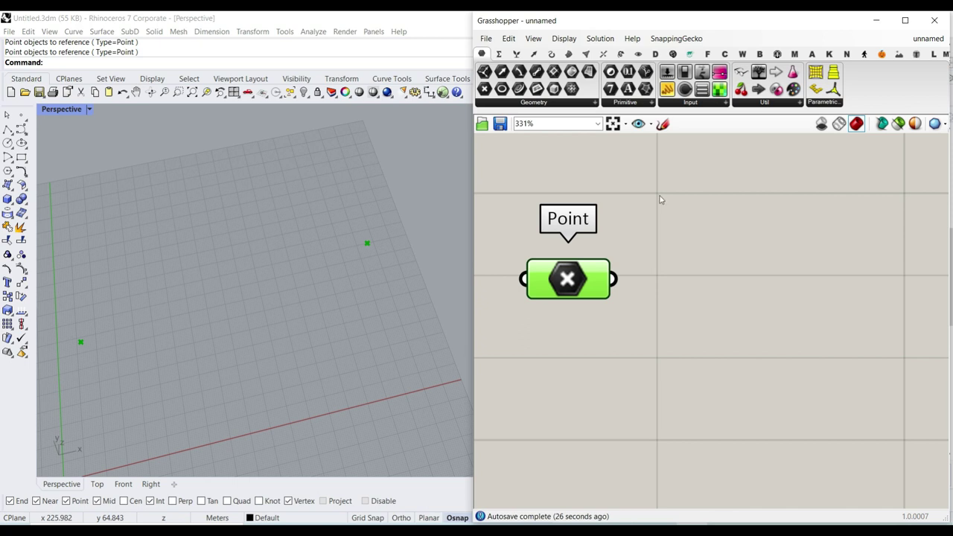
Add a PolyLine component, feed the Point parameter into its vertices input, and place it beside the Point.
click(551, 55)
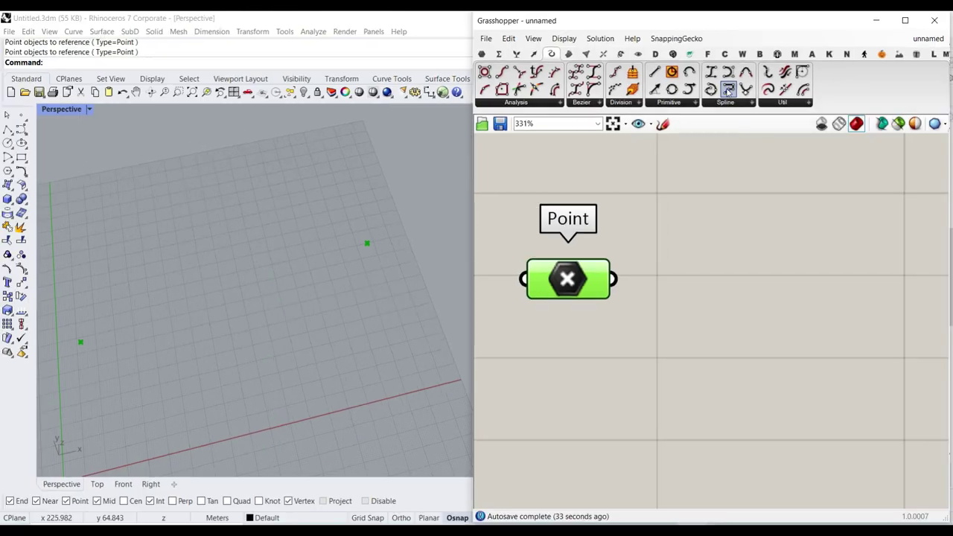
drag(729, 91, 759, 346)
drag(613, 279, 703, 331)
drag(767, 368, 741, 331)
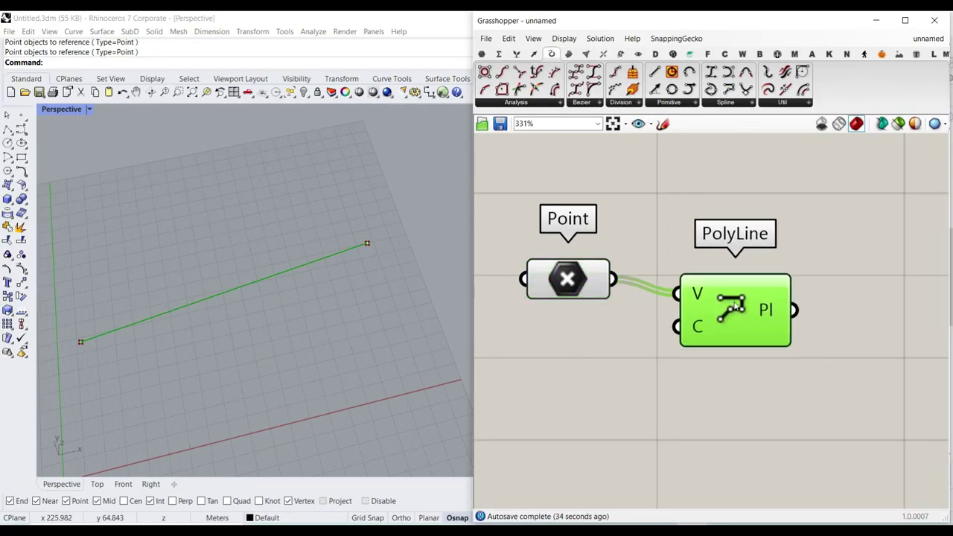
right_drag(716, 305, 668, 354)
drag(691, 358, 649, 343)
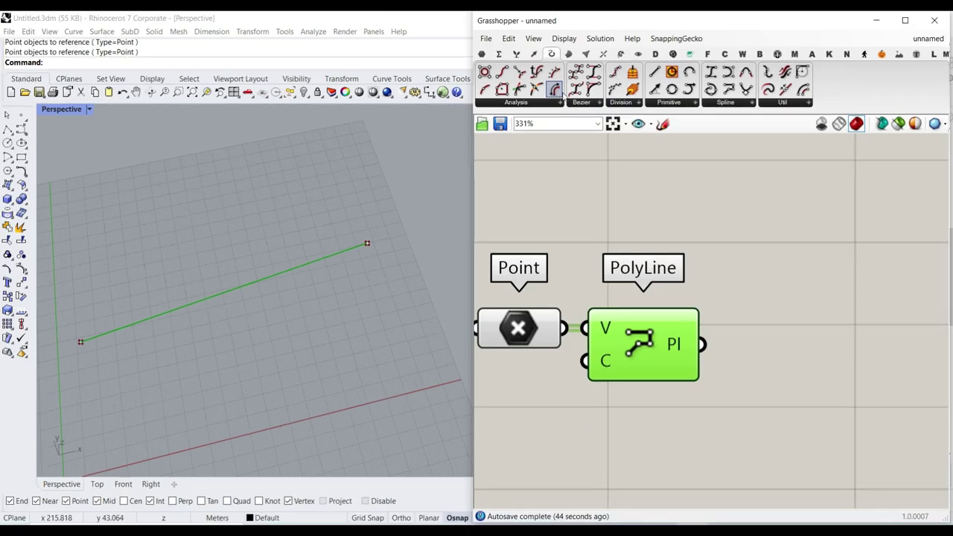
Add a curve Length component, connect the PolyLine output to it, and place it beside the PolyLine.
drag(558, 91, 809, 365)
drag(703, 344, 754, 366)
right_drag(789, 357, 730, 362)
drag(757, 373, 728, 352)
click(846, 351)
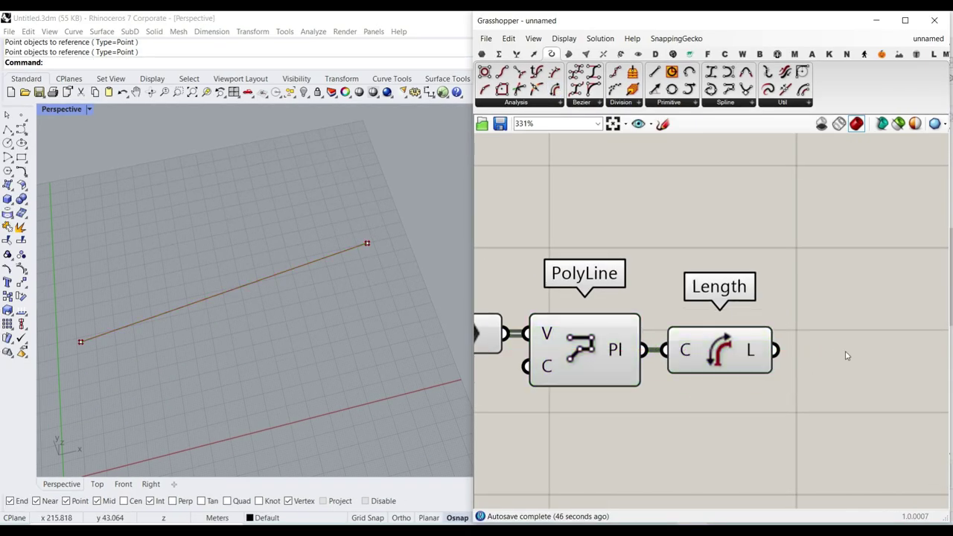
Add a Panel and connect the Length output to it to display the polyline's length.
double_click(845, 356)
text(//)
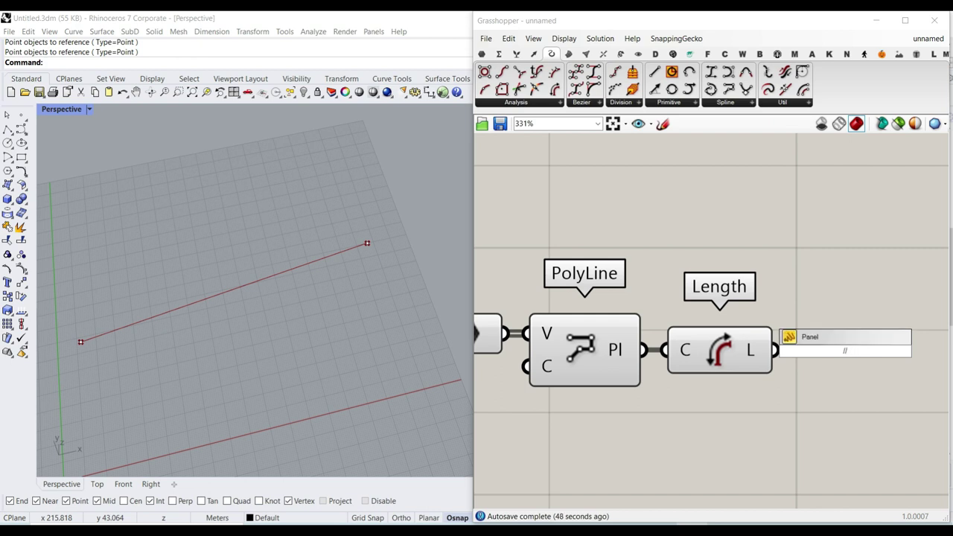
key(Return)
scroll(833, 361, down, 3)
drag(693, 357, 760, 344)
drag(671, 368, 806, 345)
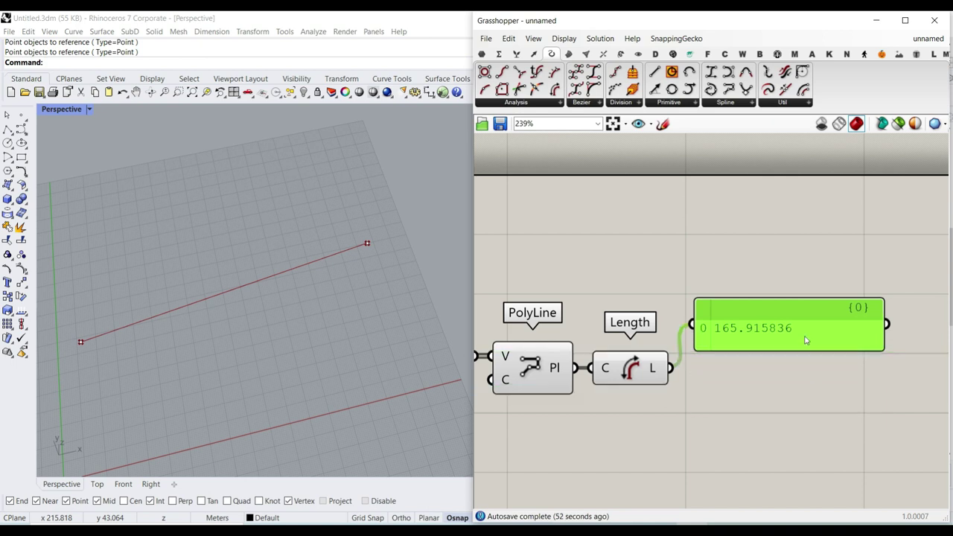
Name the length panel "Shortest Path" and enlarge it so its value fits.
right_click(728, 307)
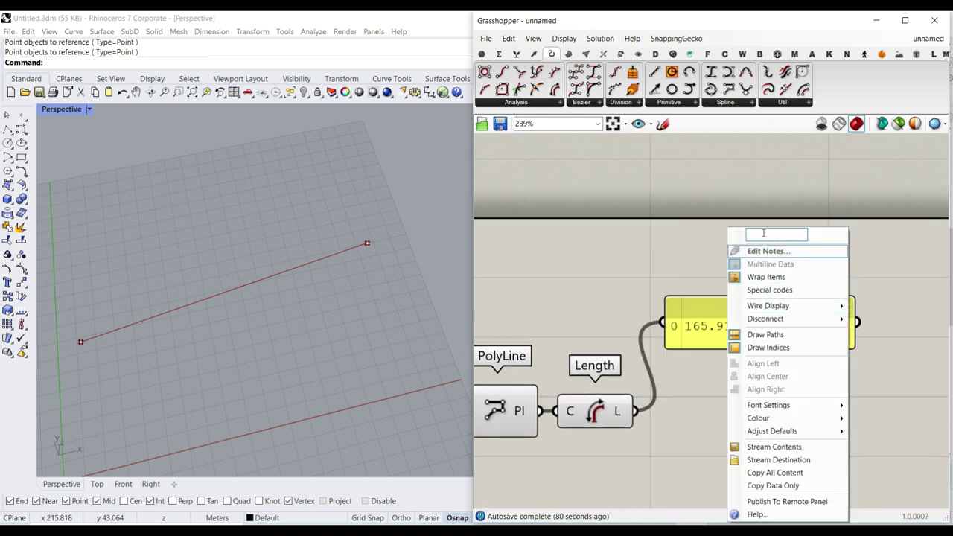
click(764, 235)
text(Shortest Path)
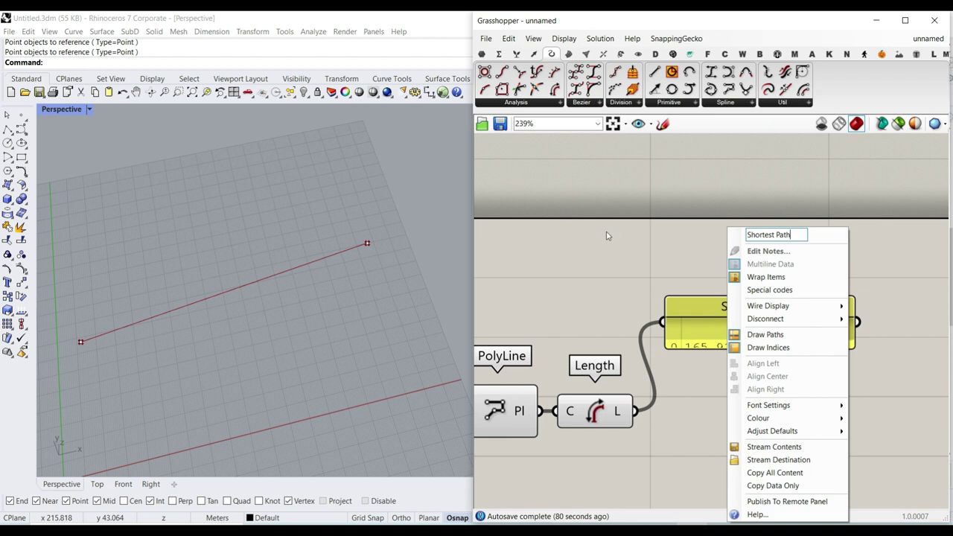
key(Return)
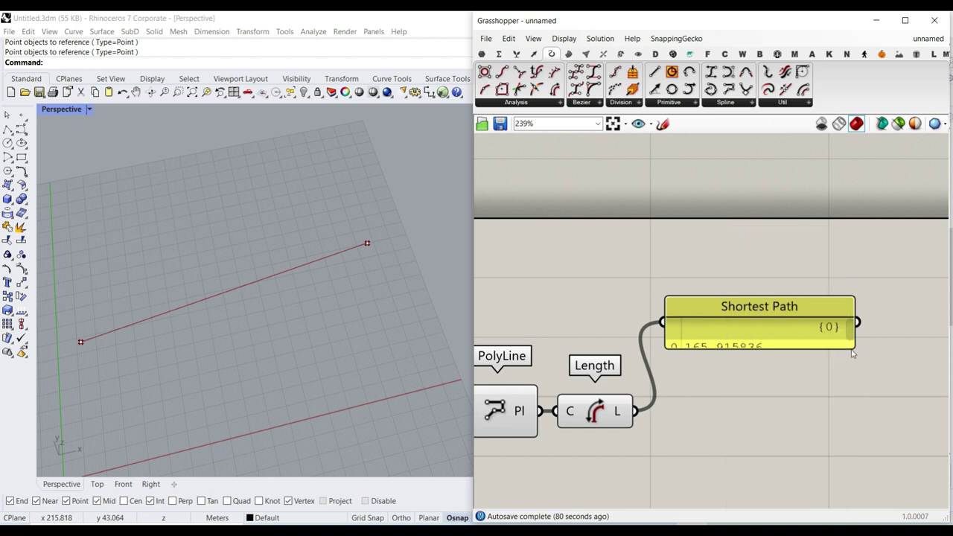
drag(853, 347, 879, 377)
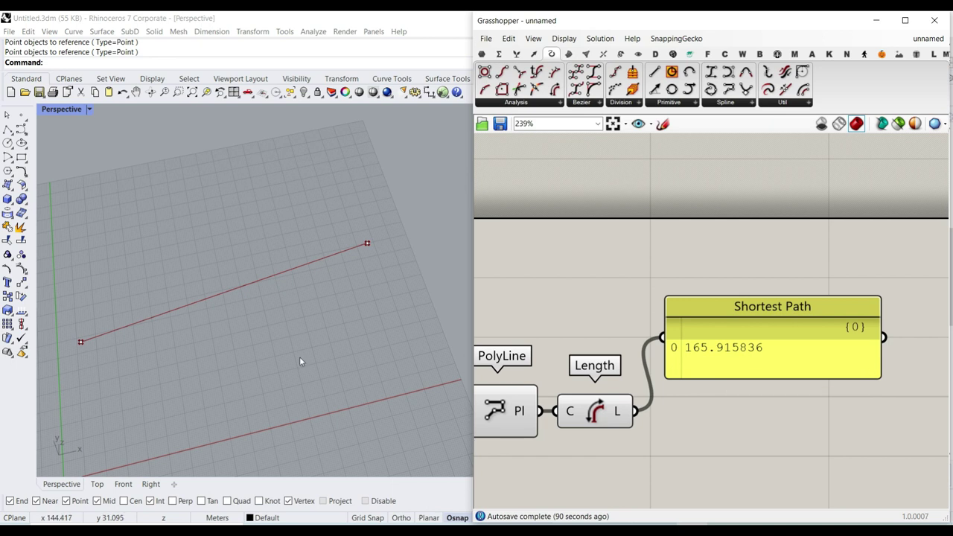
Switch Rhino to the Top view and frame the polyline.
click(96, 483)
scroll(220, 333, down, 12)
scroll(268, 282, up, 12)
right_drag(281, 298, 243, 314)
scroll(242, 315, down, 2)
Add a Populate 2D component to the canvas below the PolyLine and Length components.
click(775, 264)
right_drag(648, 306, 758, 295)
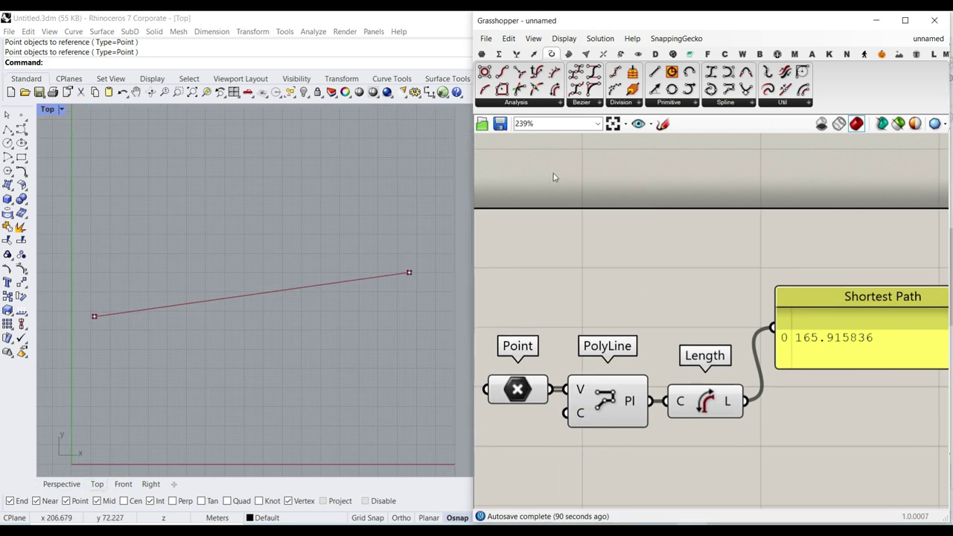
click(533, 53)
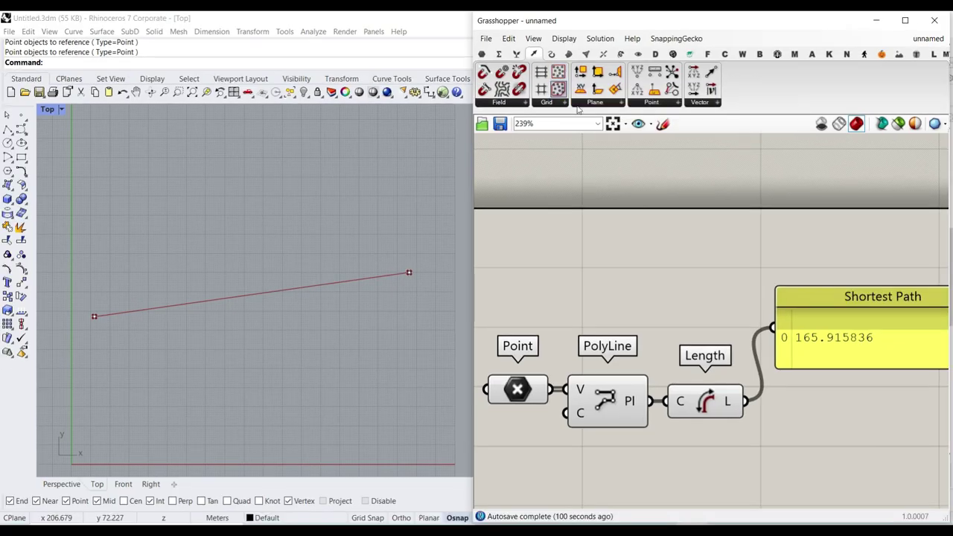
drag(577, 109, 681, 476)
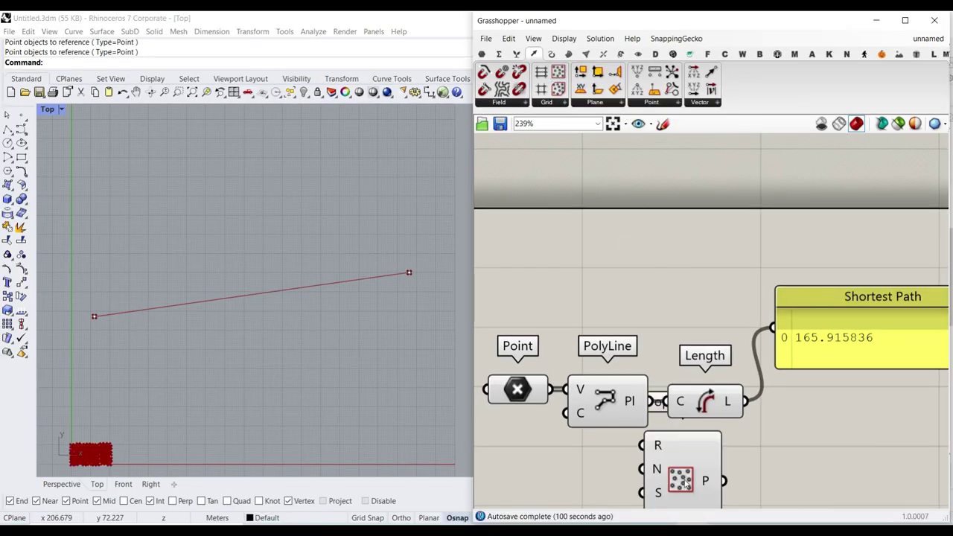
right_drag(678, 473, 714, 327)
drag(710, 327, 709, 356)
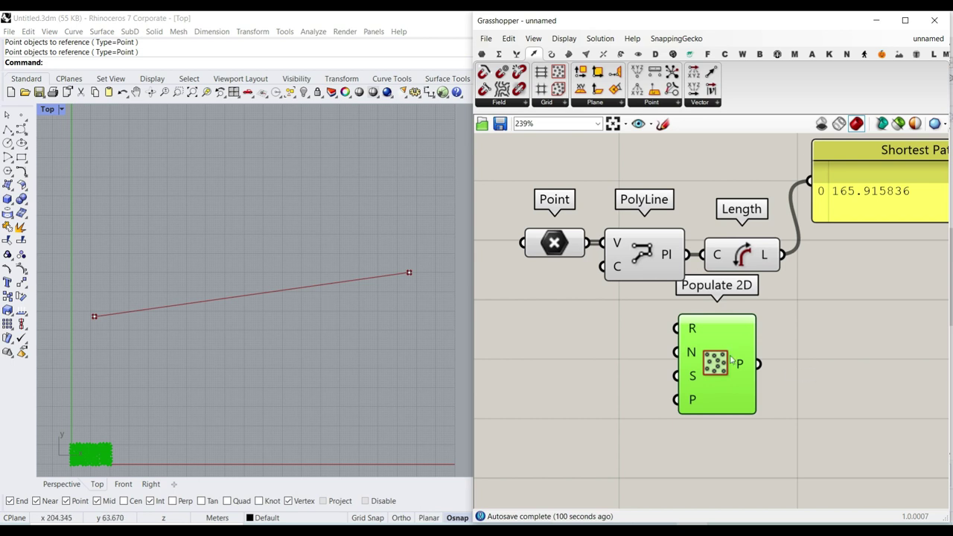
Set the Populate 2D region to a roughly square rectangle drawn across the line, leaving both endpoints outside it.
mouse_move(691, 328)
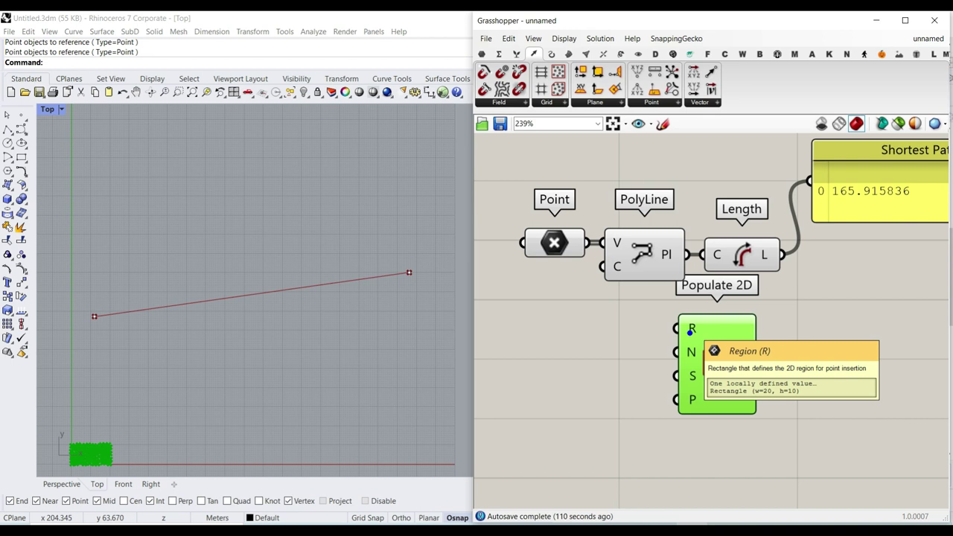
scroll(690, 331, up, 3)
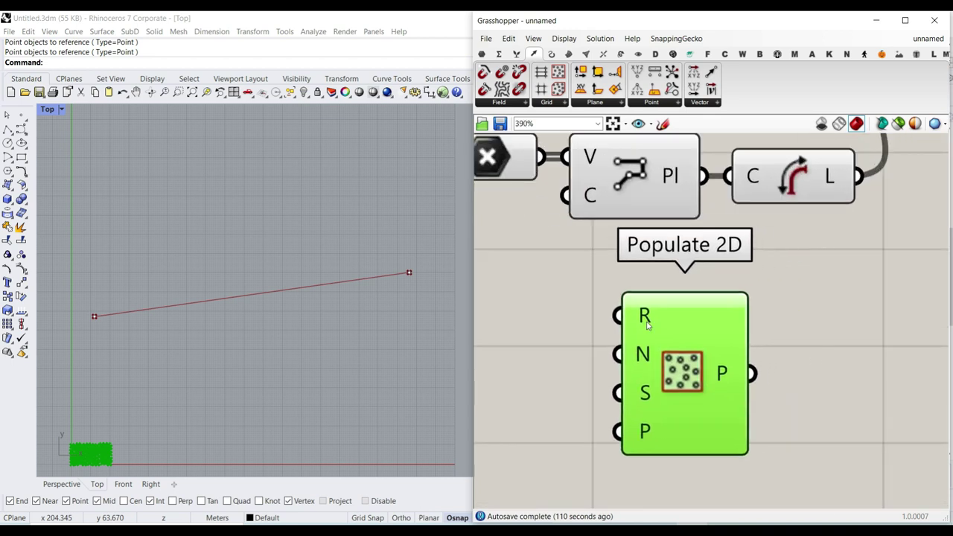
right_click(633, 312)
click(682, 419)
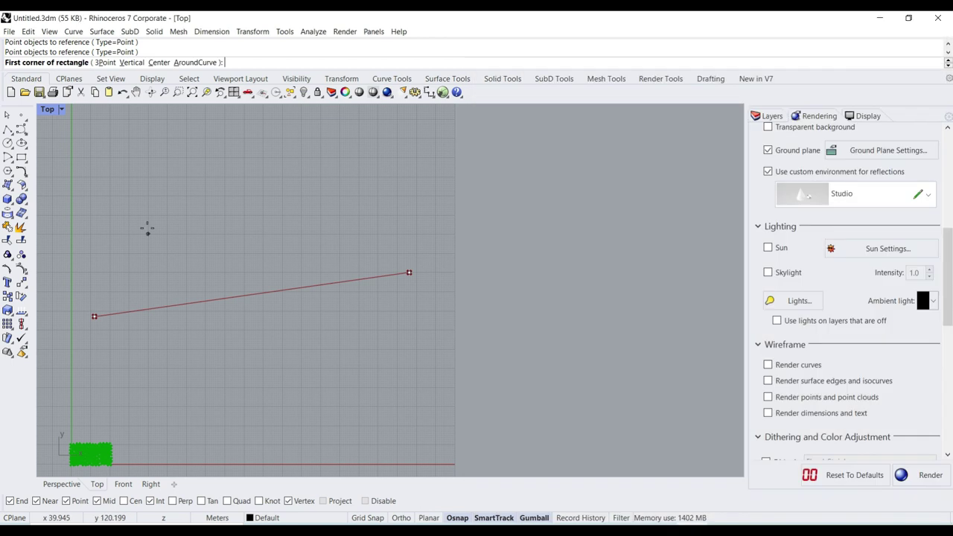
click(126, 156)
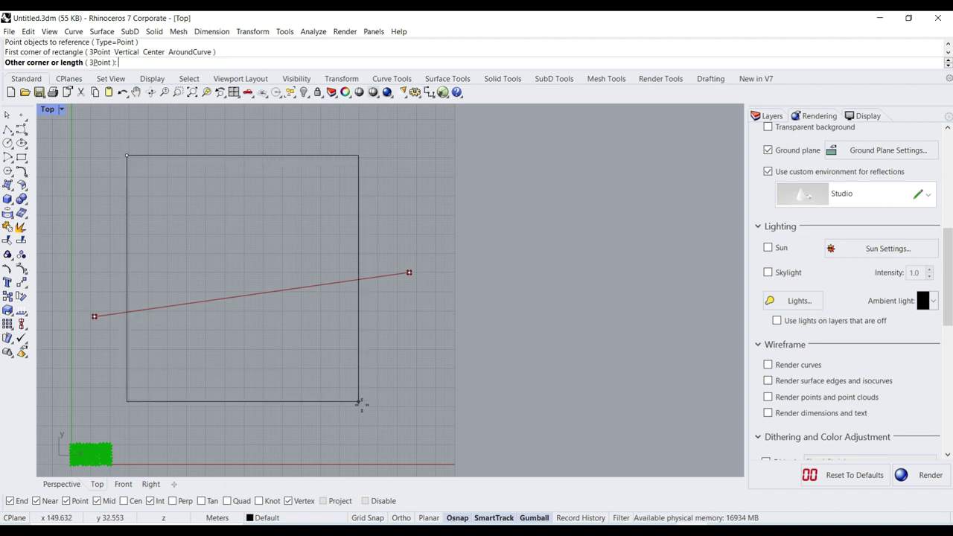
click(381, 413)
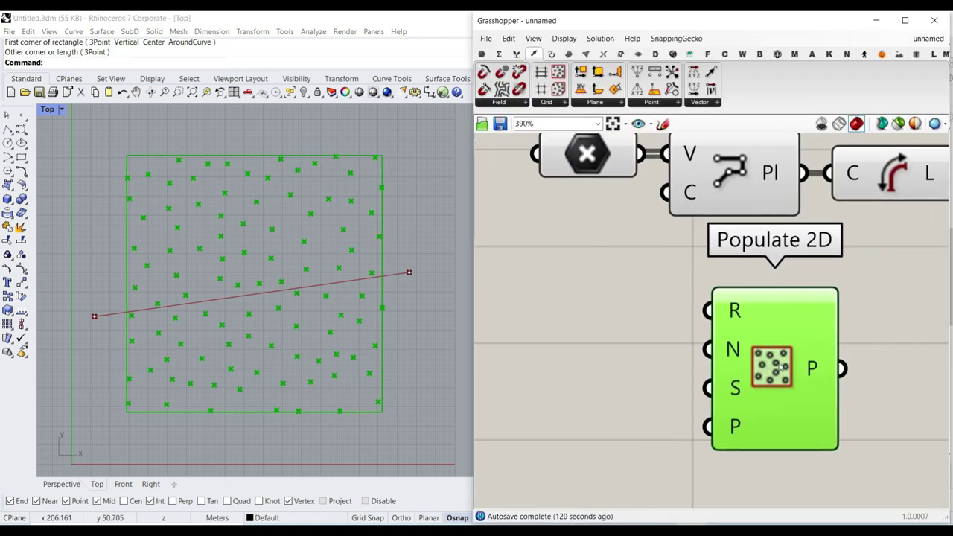
Create a number slider from the value 120, connect it to the Populate 2D count input, and raise it to 179.
right_drag(561, 361, 645, 355)
double_click(643, 351)
text(120)
key(Return)
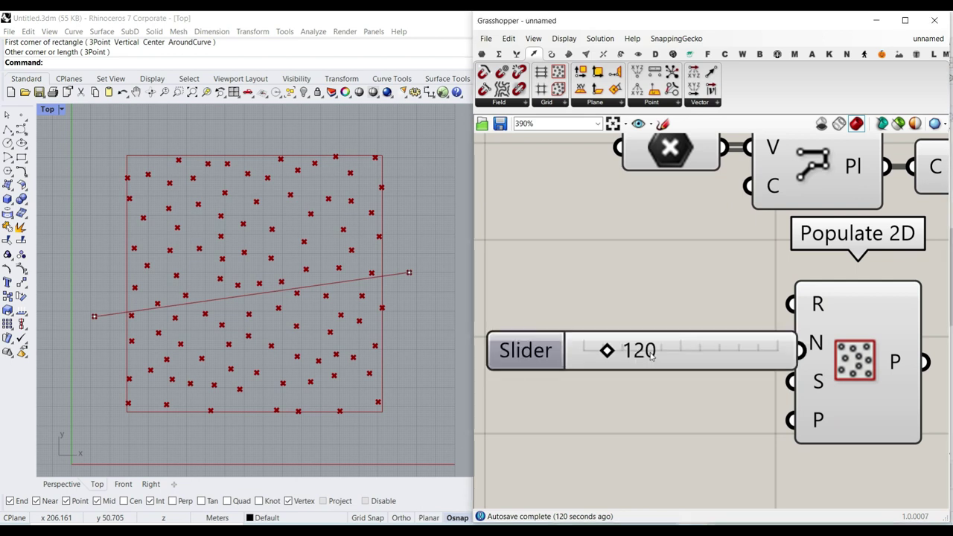
drag(747, 345, 792, 343)
mouse_move(580, 344)
mouse_down()
mouse_move(622, 345)
mouse_move(575, 343)
mouse_move(602, 344)
mouse_move(585, 343)
mouse_up()
Duplicate the Count slider and connect the copy to the seed input of Populate 2D.
right_drag(662, 379, 721, 359)
drag(756, 325, 744, 378)
drag(807, 370, 847, 362)
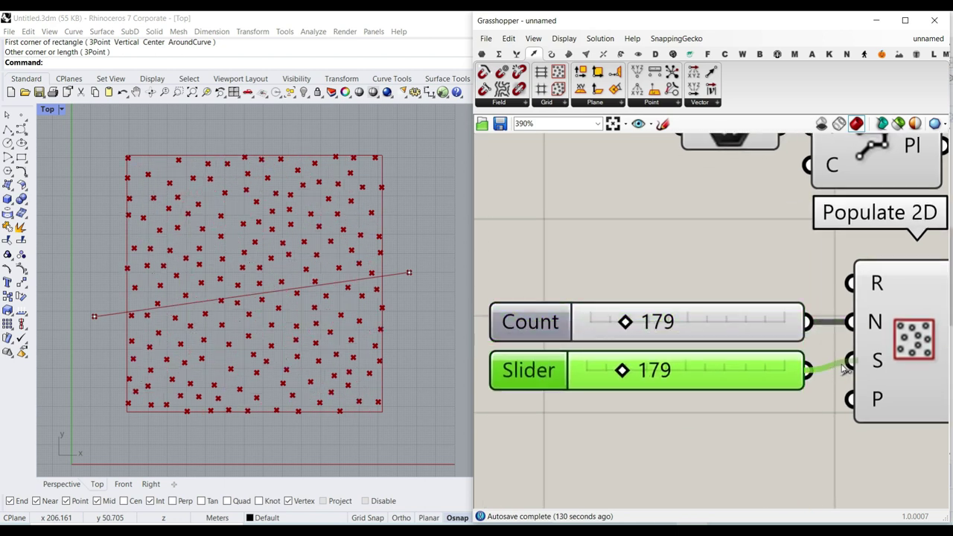
Set the Populate 2D seed slider to 409 and select the Populate 2D component.
drag(633, 368, 664, 381)
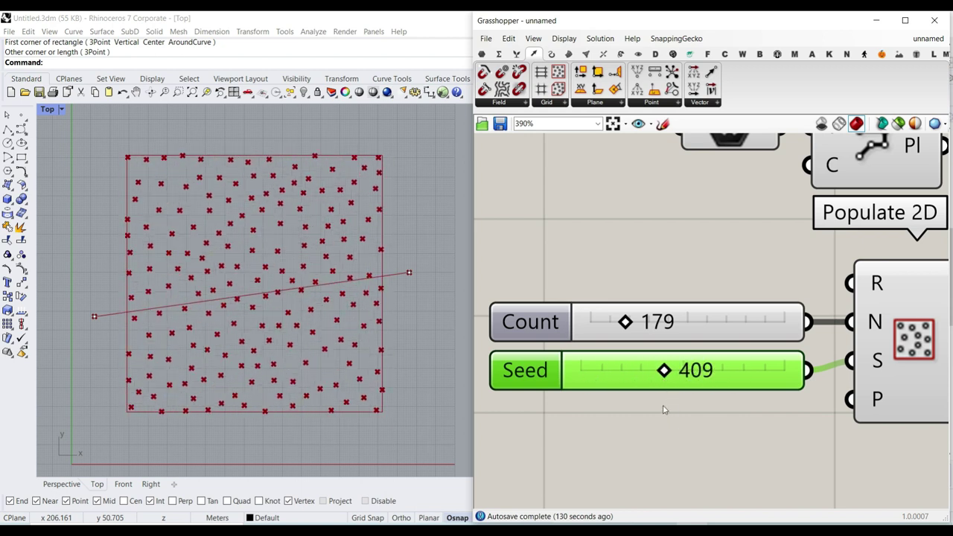
right_drag(788, 387, 630, 391)
scroll(628, 389, down, 5)
right_drag(771, 349, 756, 362)
scroll(757, 362, up, 3)
click(631, 395)
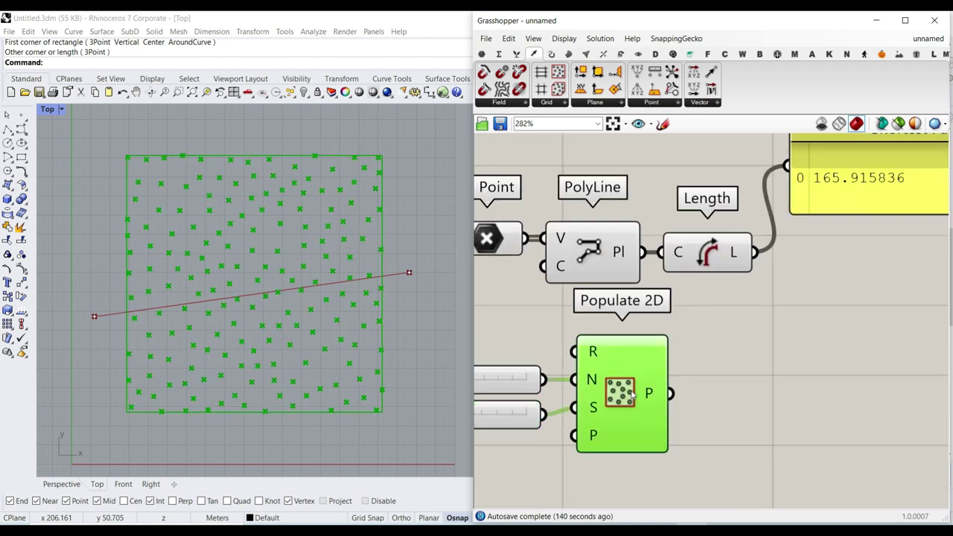
Add a Circle component to the canvas, placed beyond the Populate 2D points output.
click(557, 53)
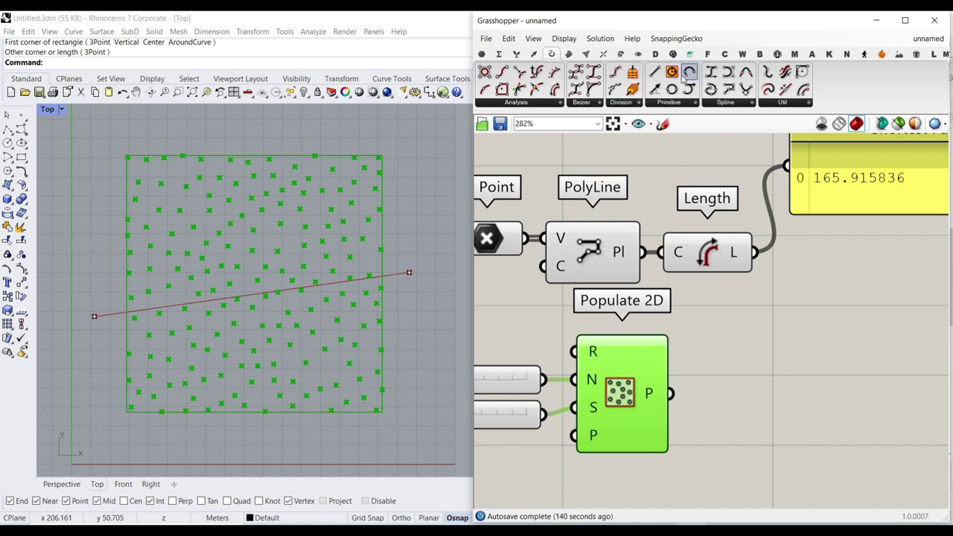
drag(672, 72, 815, 413)
right_drag(775, 419, 741, 333)
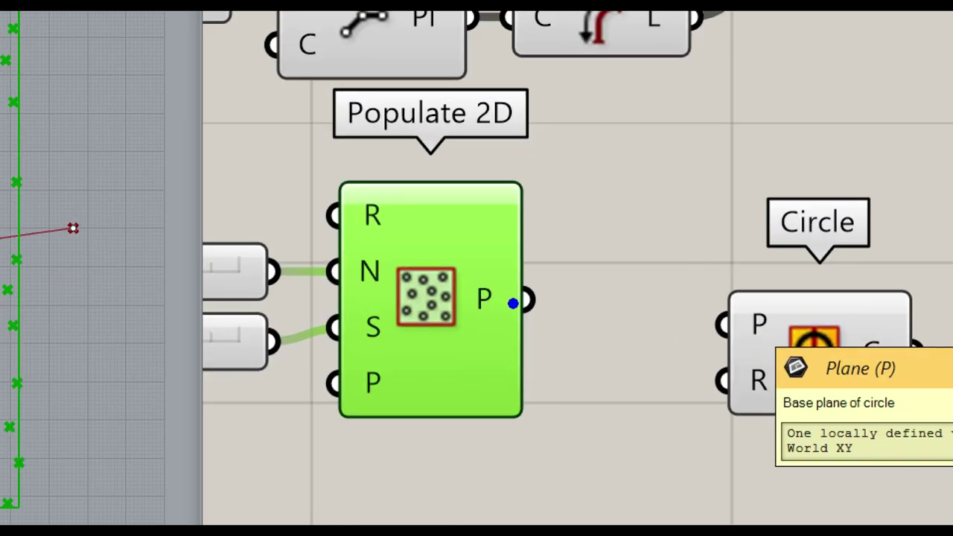
mouse_move(513, 303)
mouse_down()
mouse_move(692, 311)
mouse_move(661, 337)
mouse_up()
mouse_move(766, 344)
mouse_down()
mouse_move(829, 343)
mouse_move(825, 368)
mouse_move(798, 328)
mouse_up()
mouse_move(855, 461)
mouse_down()
mouse_move(872, 461)
mouse_move(822, 461)
mouse_up()
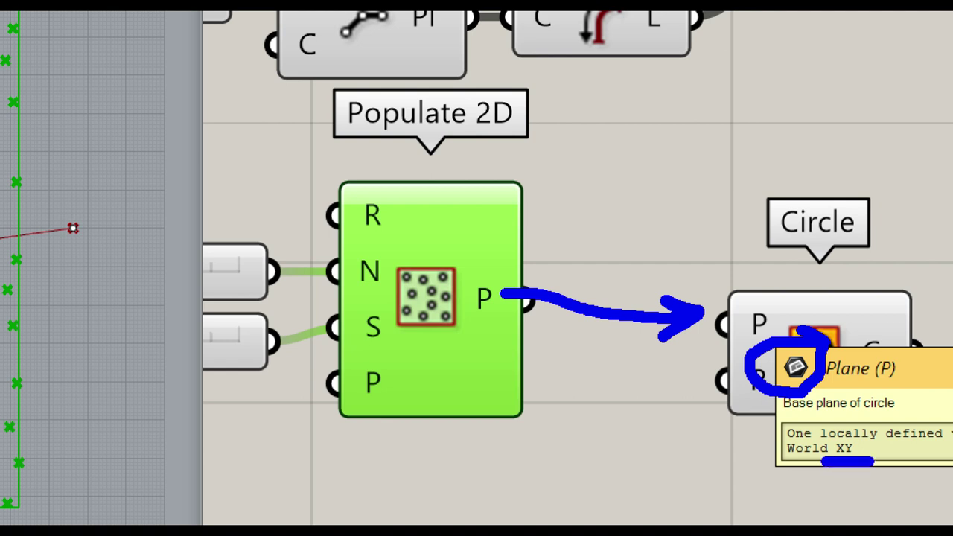
mouse_move(491, 326)
mouse_down()
mouse_move(465, 358)
mouse_move(488, 360)
mouse_up()
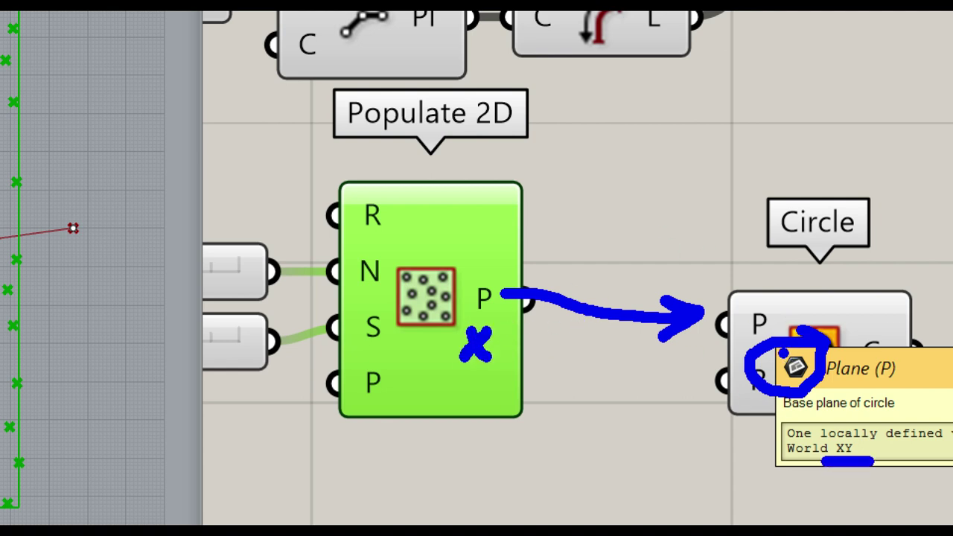
drag(570, 392, 618, 436)
click(639, 405)
mouse_move(611, 390)
mouse_down()
mouse_move(578, 447)
mouse_move(641, 426)
mouse_up()
drag(658, 380, 637, 456)
drag(631, 307, 704, 331)
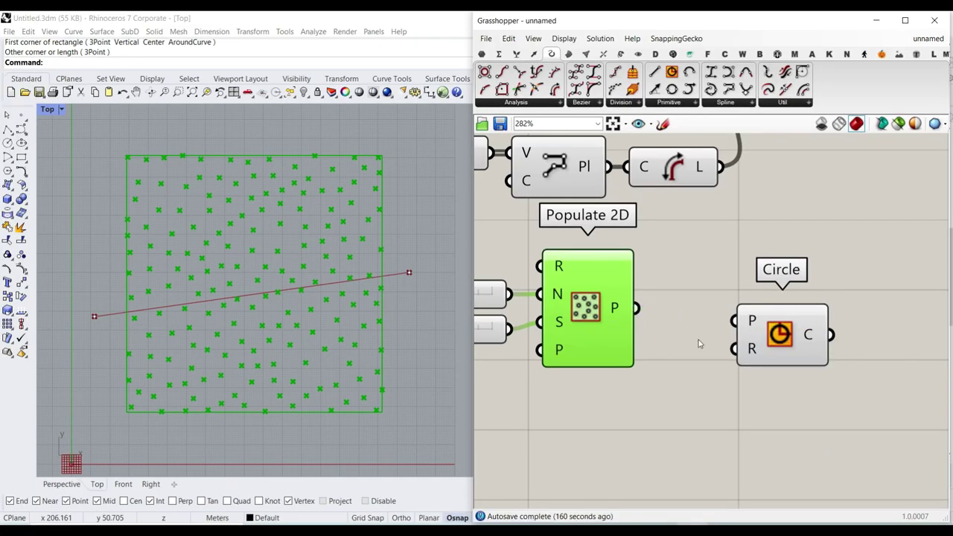
Connect the Populate 2D points to the Circle plane input and turn off the Populate 2D preview.
click(675, 372)
drag(631, 309, 705, 322)
right_click(596, 307)
click(639, 323)
Create a number slider from the value 12.22, connect it to the Circle radius input, and lower it to 3.35.
double_click(623, 418)
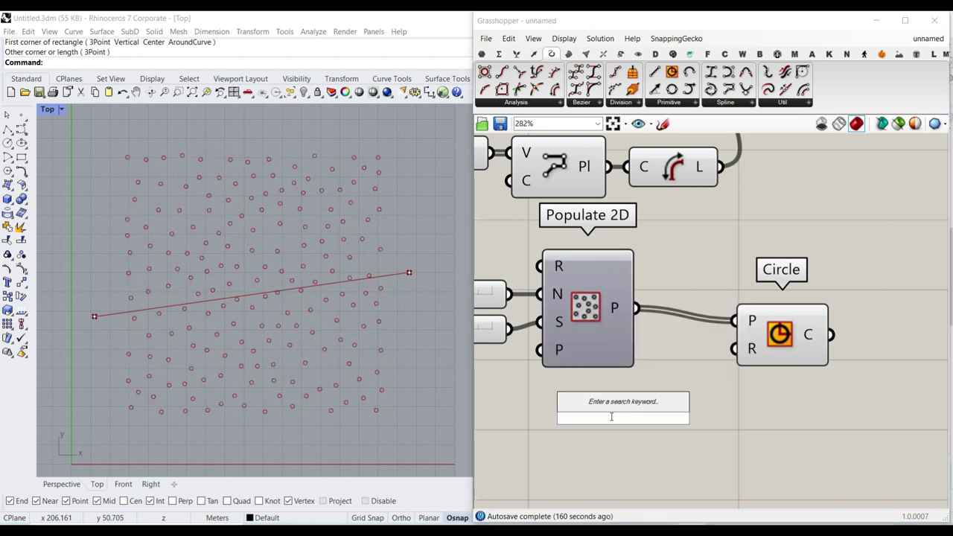
text(12.22)
key(Return)
drag(749, 420, 733, 348)
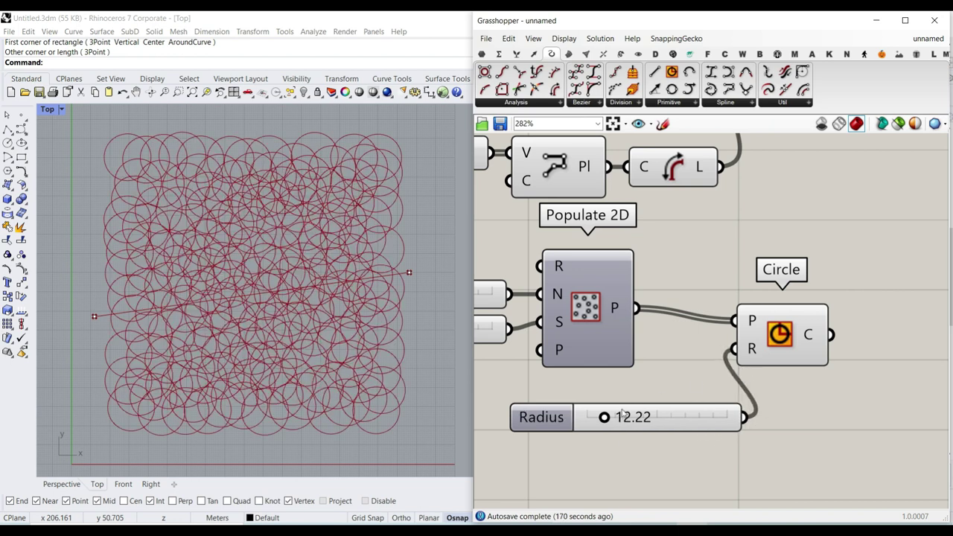
drag(605, 419, 592, 421)
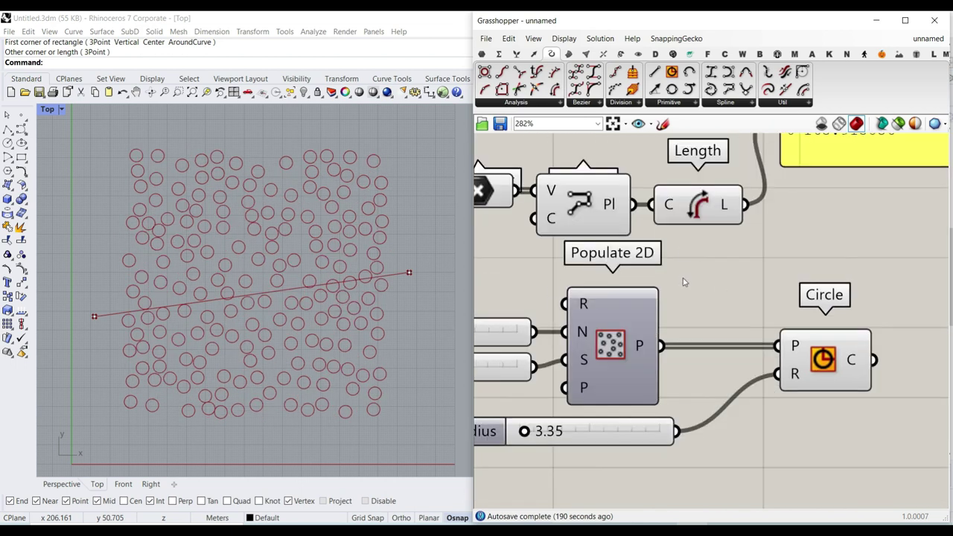
Internalise the data of the Point parameter and delete the two original endpoints from the Rhino model.
scroll(750, 288, down, 3)
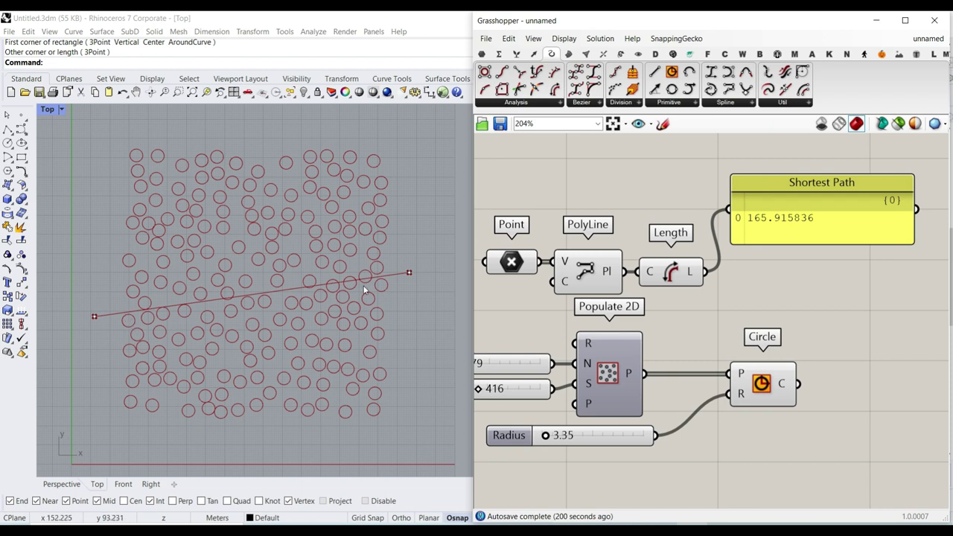
right_drag(814, 238, 761, 235)
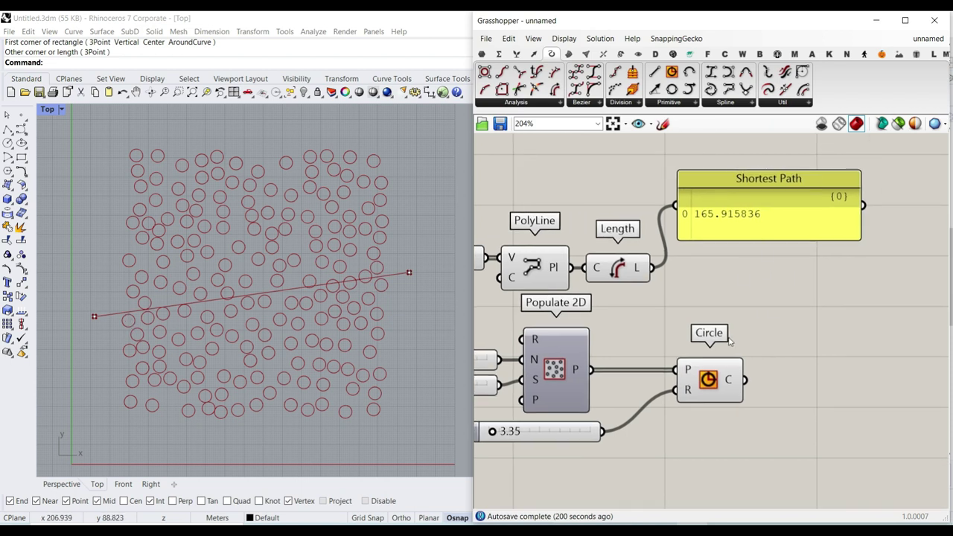
right_drag(728, 334, 695, 266)
right_drag(536, 277, 799, 257)
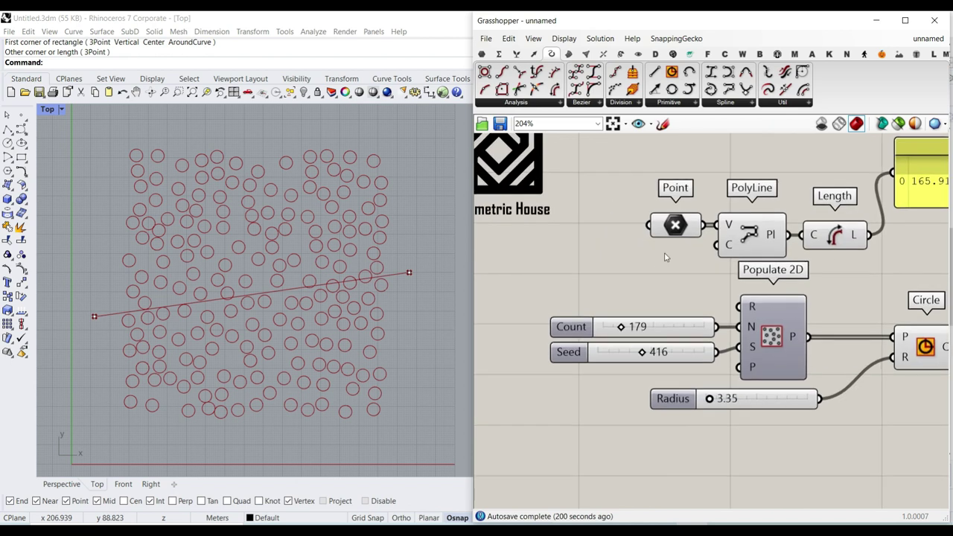
right_click(676, 225)
click(715, 436)
drag(418, 250, 98, 363)
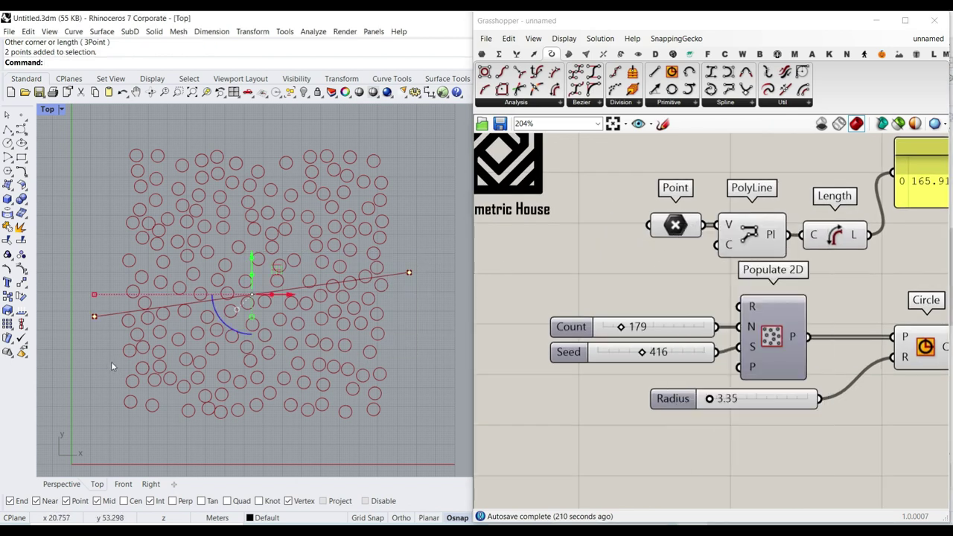
key(Delete)
Move the Point parameter farther from PolyLine and shift the path's start point slightly with its gumball.
right_drag(626, 268, 543, 280)
drag(588, 238, 547, 238)
click(579, 281)
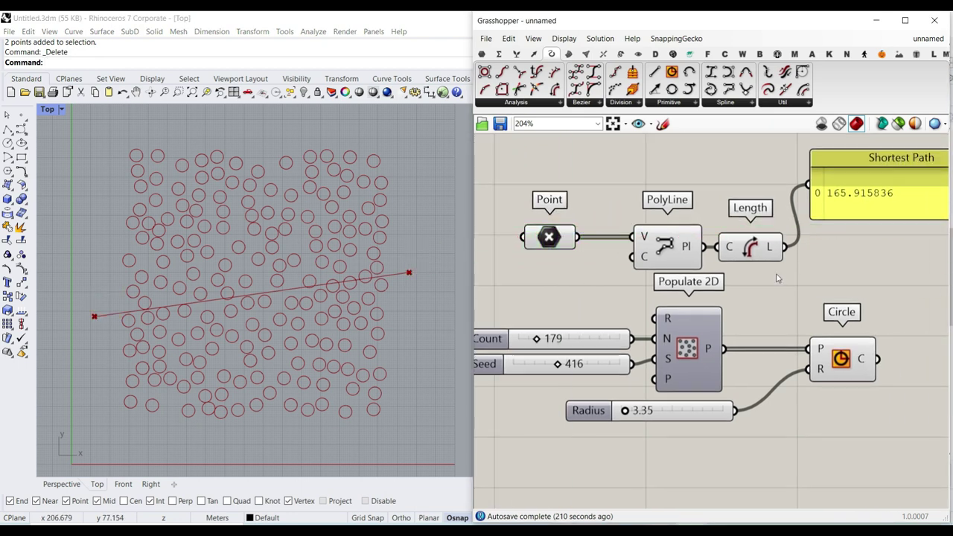
click(551, 238)
mouse_move(95, 306)
mouse_down()
mouse_move(82, 320)
mouse_move(84, 306)
mouse_up()
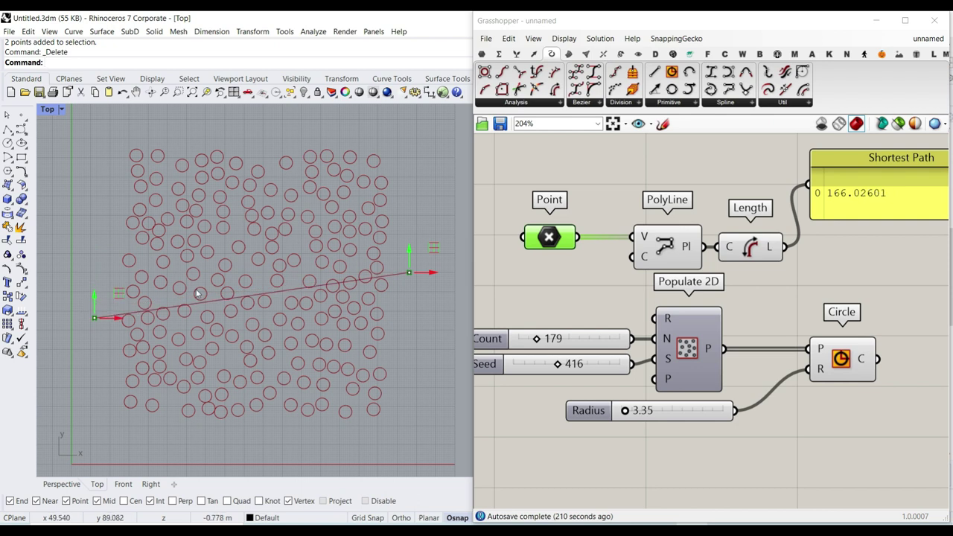
Move the Length component and the Shortest Path panel well above the rest of the definition.
right_drag(846, 294, 733, 300)
scroll(732, 300, down, 1)
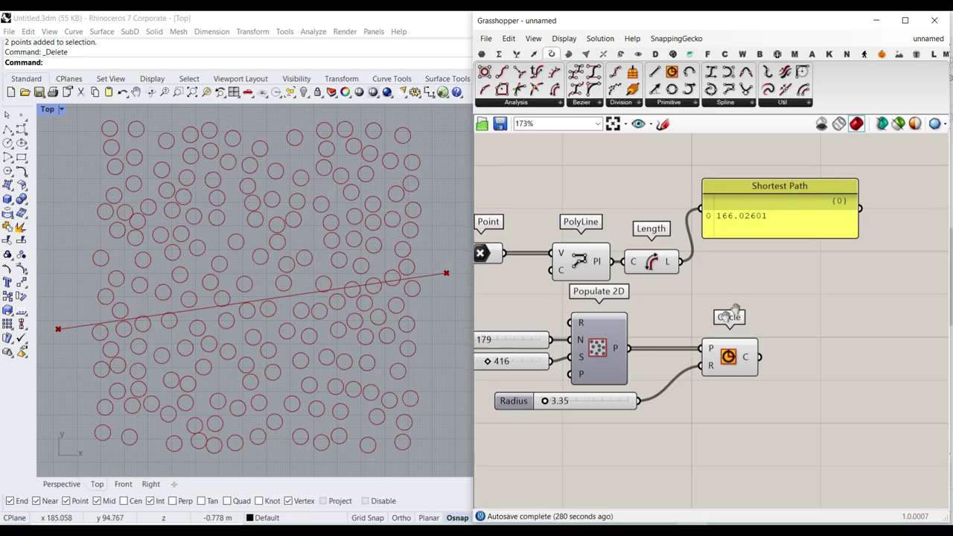
mouse_move(745, 328)
right_down()
mouse_move(680, 268)
mouse_move(768, 308)
right_up()
scroll(767, 308, down, 1)
drag(761, 345, 603, 283)
drag(717, 299, 733, 168)
right_drag(724, 235, 717, 334)
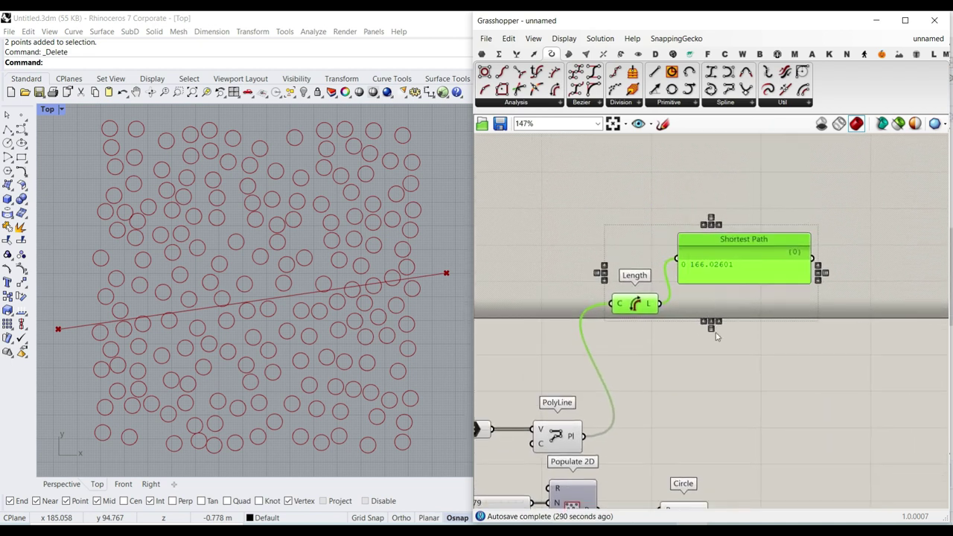
click(716, 334)
scroll(623, 294, up, 2)
drag(640, 306, 640, 245)
Select the PolyLine component and switch the Rhino viewport to Perspective.
right_drag(617, 399, 760, 285)
scroll(681, 373, up, 2)
right_drag(682, 372, 562, 292)
click(562, 292)
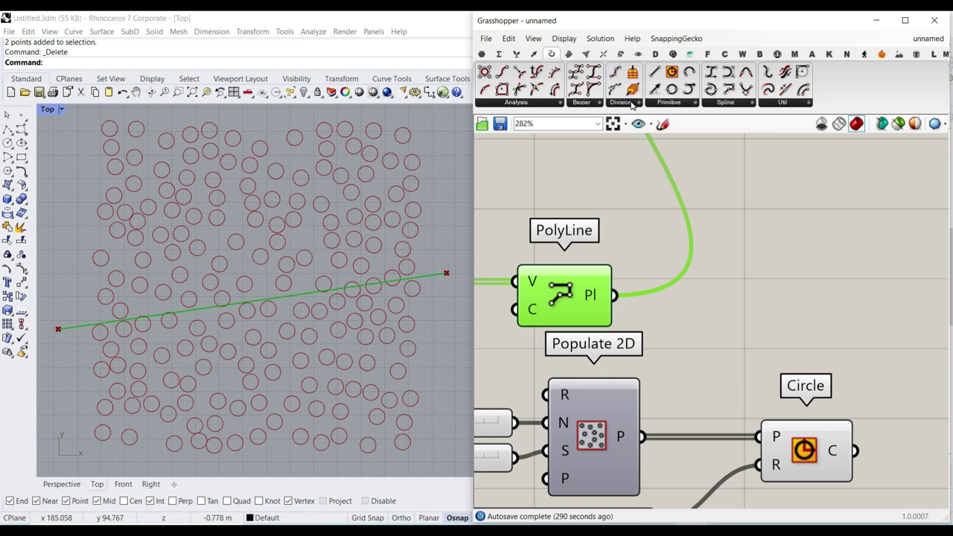
click(62, 484)
right_drag(238, 362, 287, 298)
scroll(191, 389, up, 6)
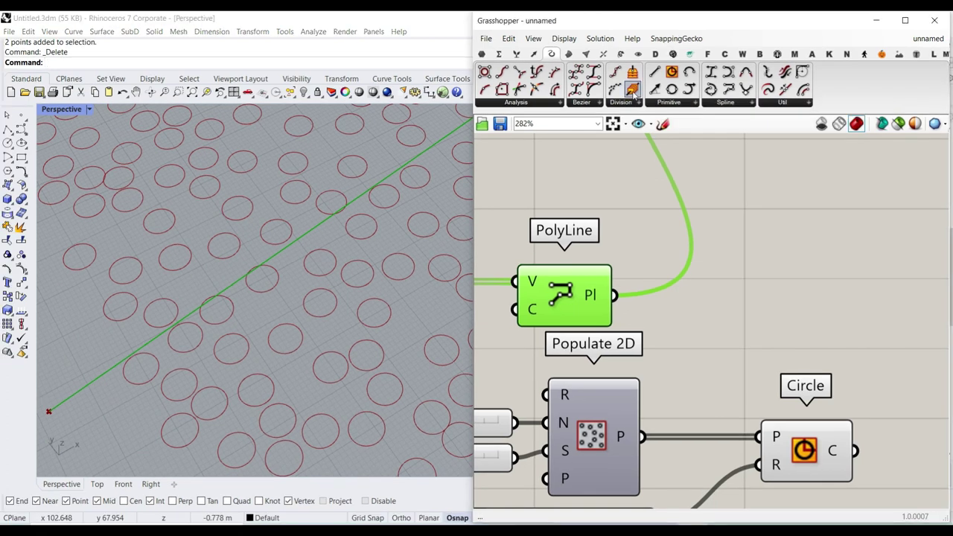
Add a Perp Frames component and connect the PolyLine output to its curve input.
drag(633, 92, 804, 273)
right_drag(790, 283, 780, 249)
drag(603, 262, 749, 211)
right_drag(802, 242, 690, 231)
click(690, 231)
drag(691, 233, 765, 282)
Move the Perp Frames component closer to PolyLine, just above the Circle component.
scroll(319, 282, down, 5)
right_drag(268, 286, 311, 292)
scroll(311, 293, down, 5)
scroll(269, 363, up, 7)
right_drag(270, 361, 373, 310)
scroll(328, 296, up, 5)
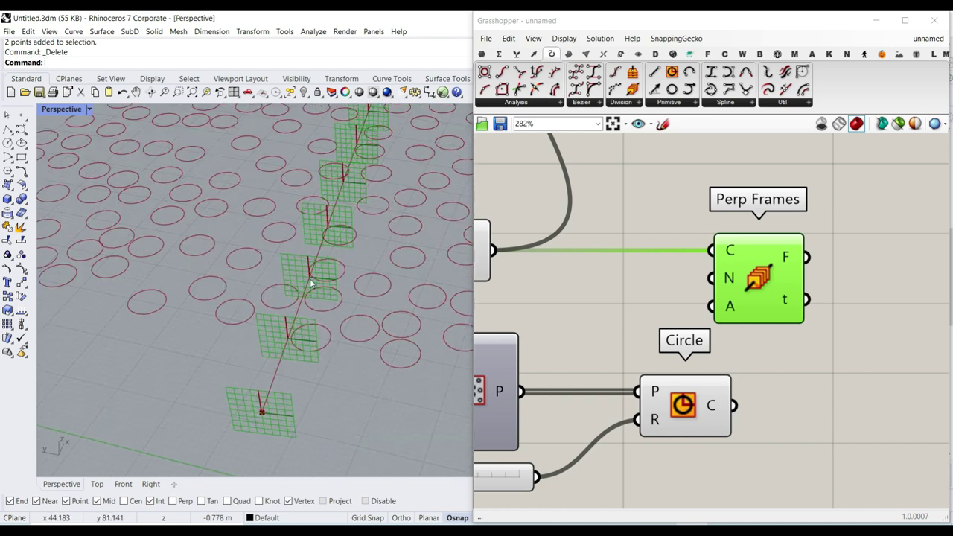
scroll(744, 290, up, 2)
drag(752, 285, 634, 285)
click(743, 254)
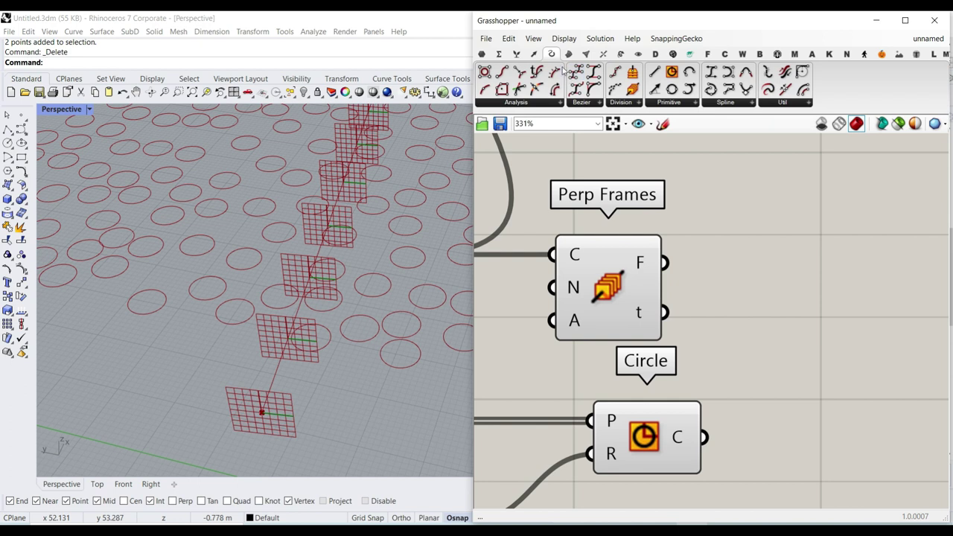
Add a Deconstruct Plane component and connect the Perp Frames frames output to its plane input.
click(534, 53)
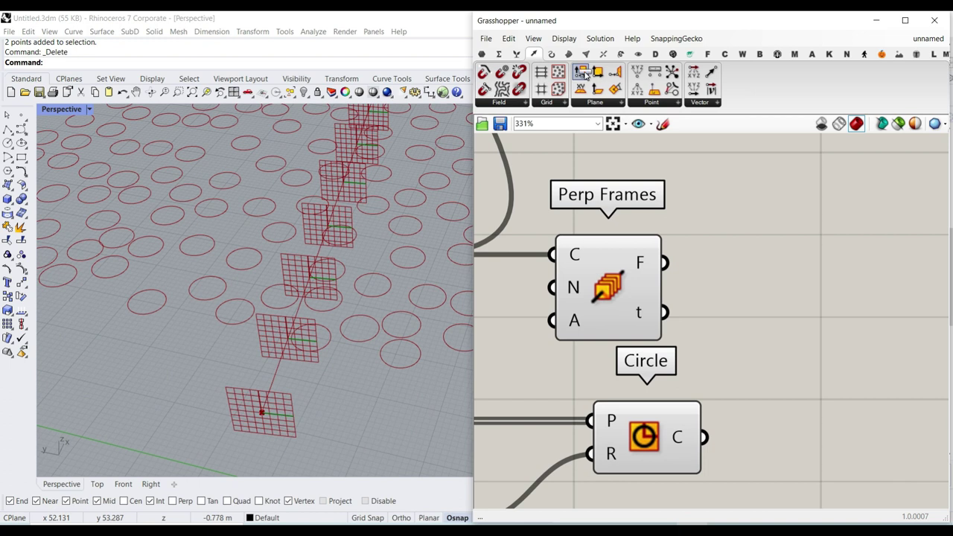
drag(578, 76, 952, 476)
drag(745, 457, 852, 501)
right_drag(716, 285, 623, 300)
drag(693, 303, 748, 276)
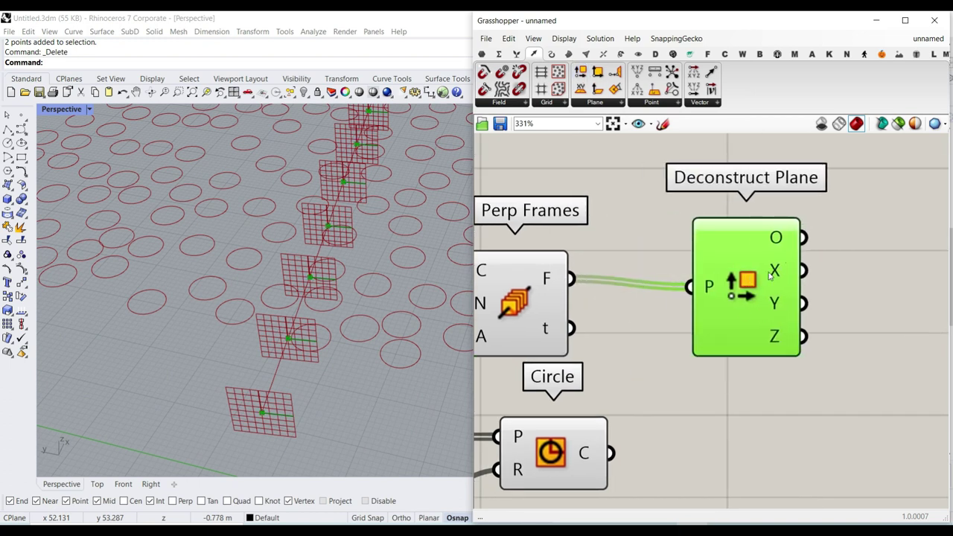
Move Perp Frames and Deconstruct Plane together upward and farther away from PolyLine.
right_drag(463, 300, 610, 322)
scroll(688, 276, down, 2)
drag(910, 246, 632, 372)
drag(625, 331, 740, 235)
right_drag(664, 233, 723, 314)
Create a number slider with a minimum of 3, connect it to the Perp Frames count input, and raise it to 12.
double_click(540, 289)
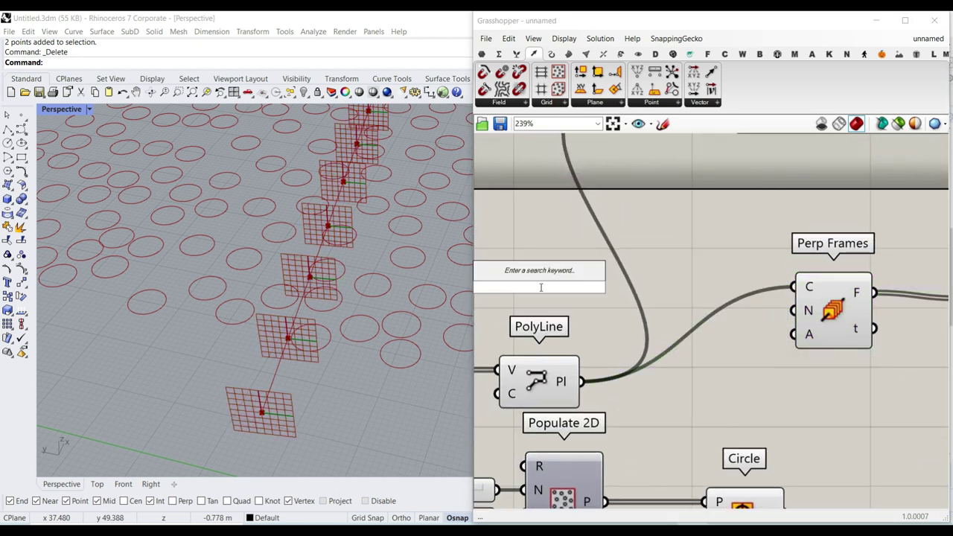
text(3..)
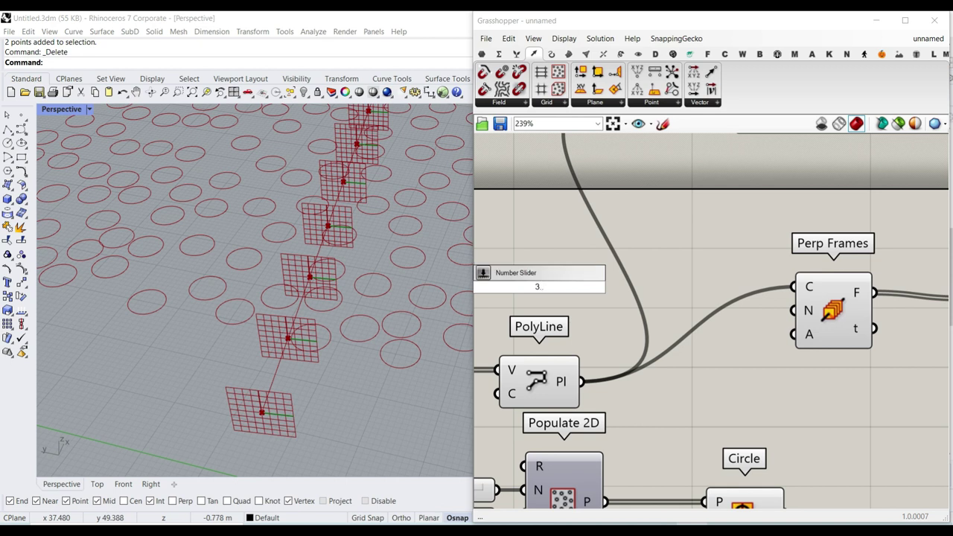
key(Return)
drag(638, 287, 792, 311)
drag(505, 288, 632, 288)
scroll(271, 335, down, 5)
right_drag(270, 335, 204, 344)
scroll(204, 344, down, 5)
scroll(355, 261, up, 5)
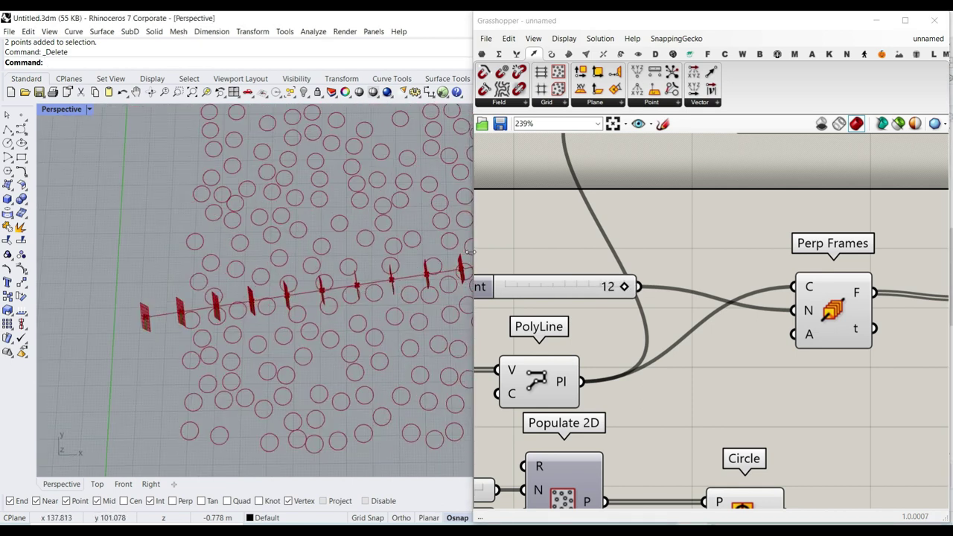
Try a Perp Frames count of 4 and return the count slider to 12.
drag(624, 290, 519, 288)
scroll(199, 330, down, 3)
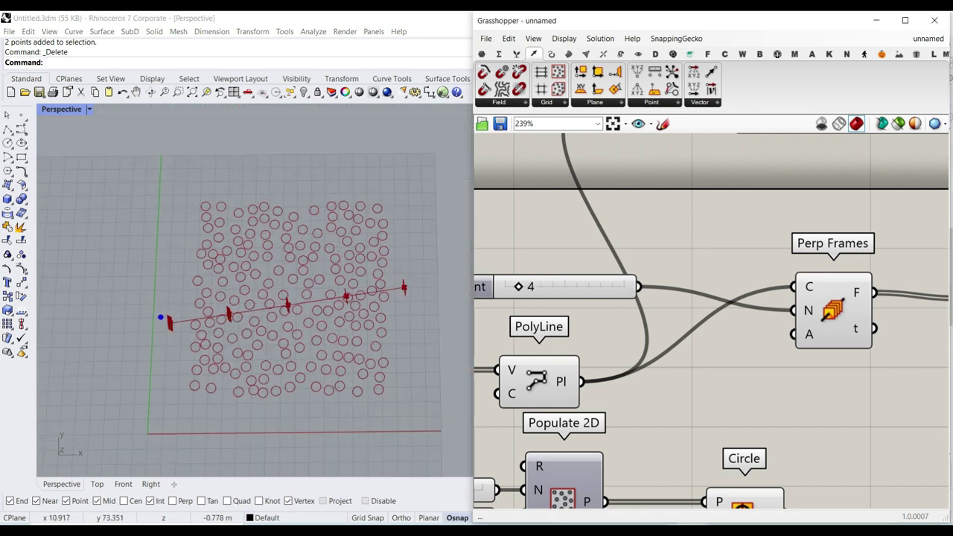
mouse_move(172, 321)
mouse_down()
mouse_move(249, 310)
mouse_move(320, 281)
mouse_move(397, 280)
mouse_up()
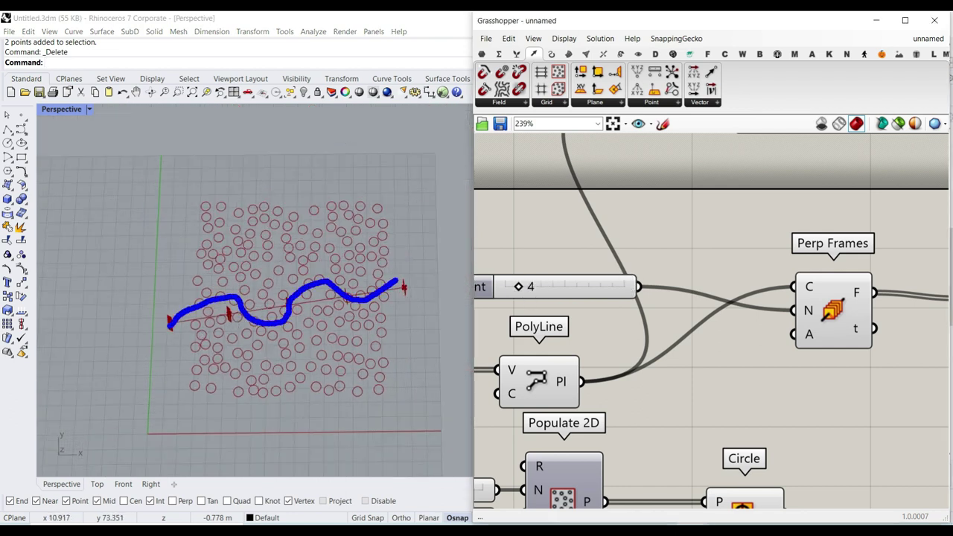
key(Escape)
scroll(279, 289, up, 5)
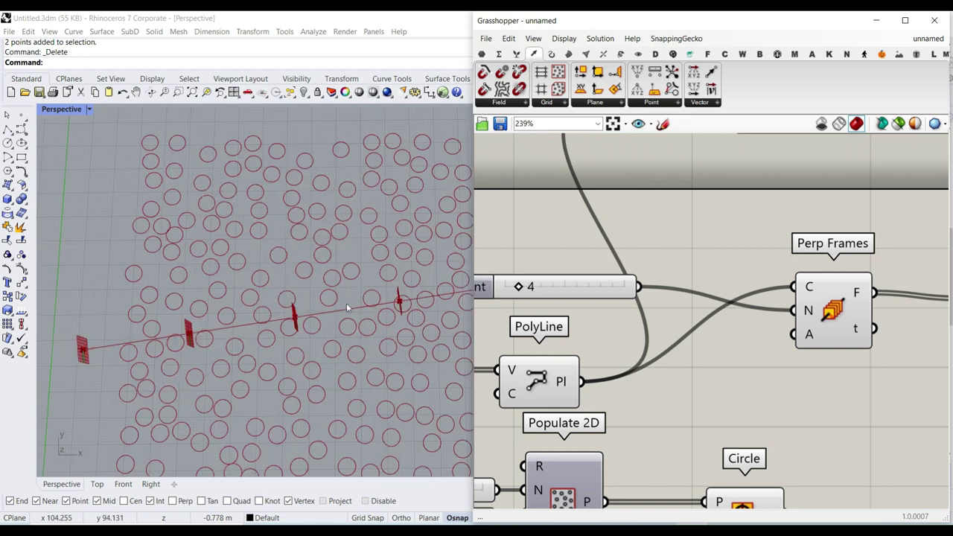
drag(521, 290, 625, 287)
Examine the perpendicular frames along the path in Top and Perspective views with Deconstruct Plane selected.
scroll(277, 403, down, 5)
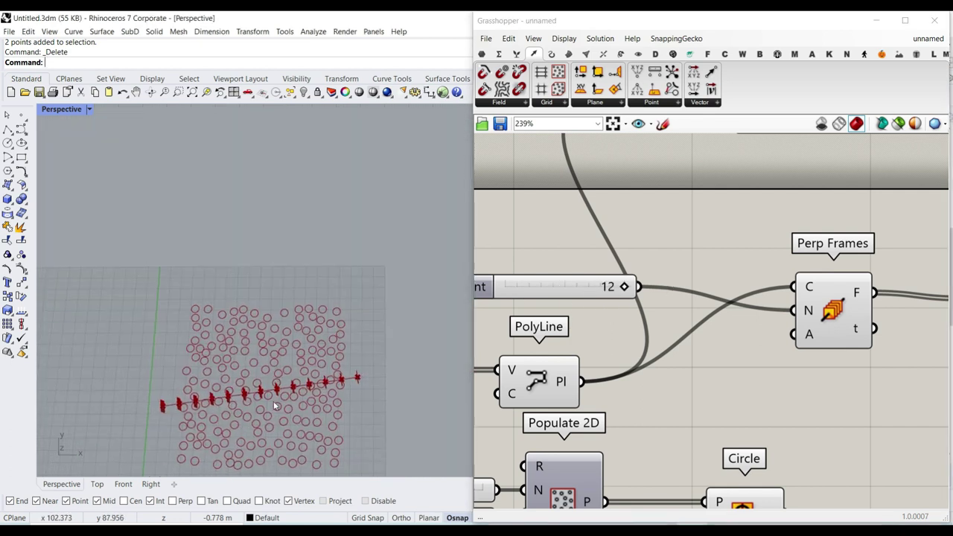
scroll(267, 409, up, 6)
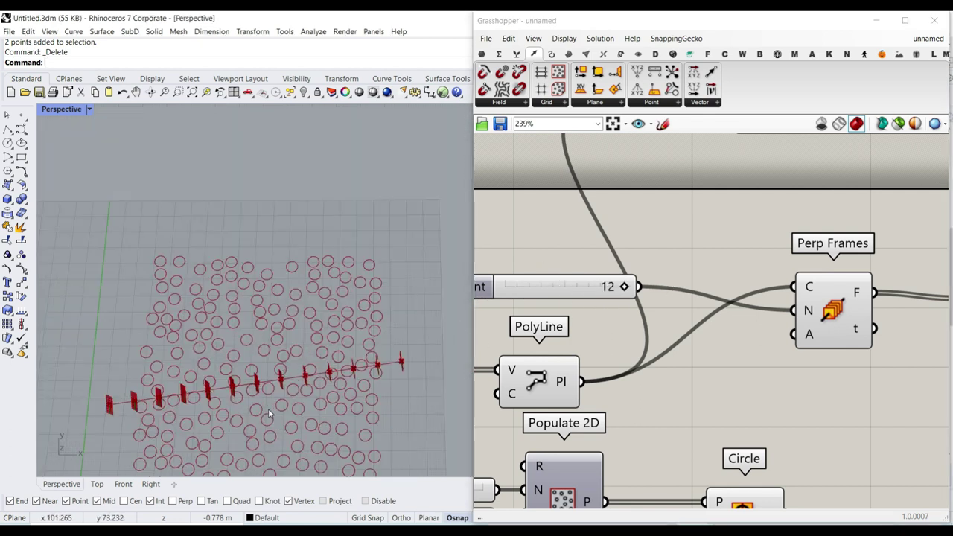
click(96, 484)
scroll(209, 332, down, 4)
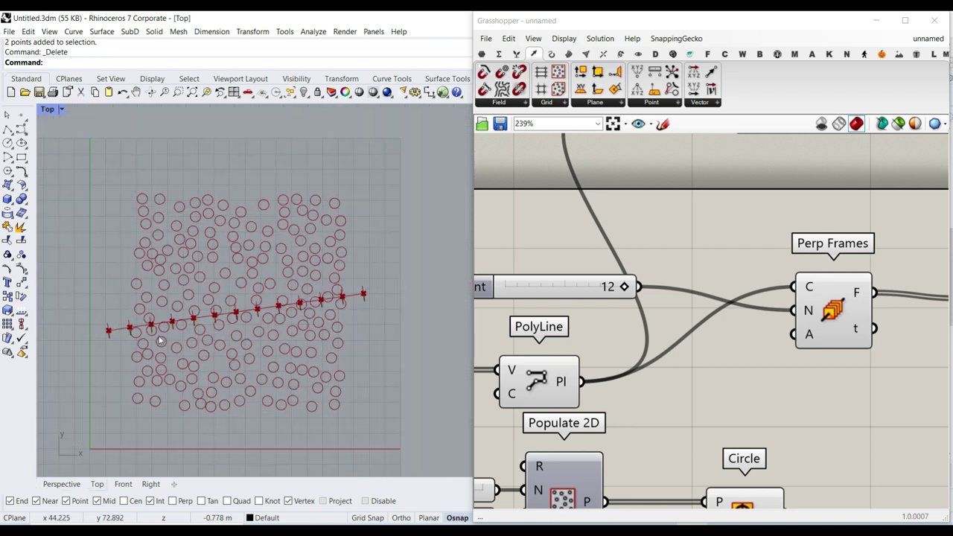
click(68, 486)
right_drag(195, 346, 260, 272)
right_drag(943, 319, 606, 319)
drag(663, 282, 662, 275)
right_drag(298, 357, 378, 378)
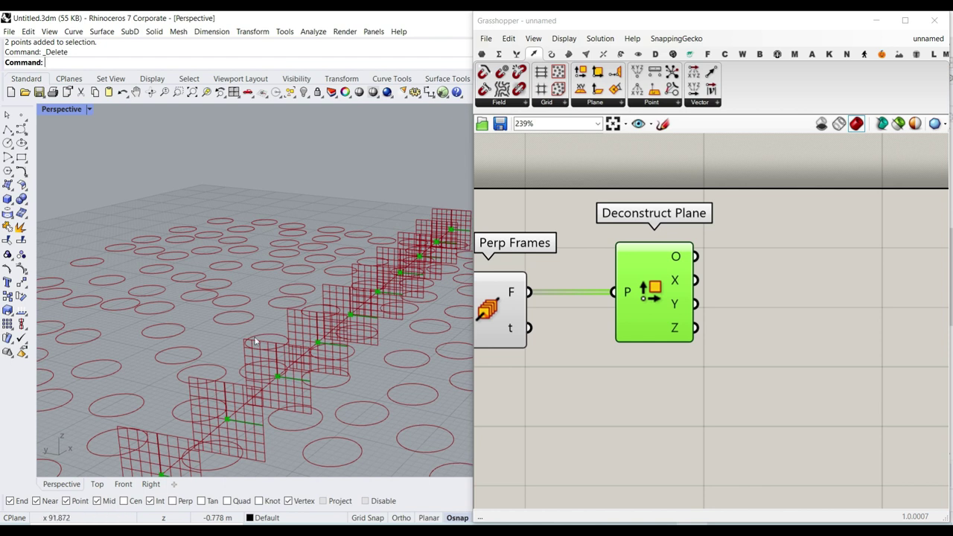
Add a Move component, feed it the Deconstruct Plane origins as geometry, and place it well beyond Deconstruct Plane.
right_drag(767, 335, 644, 368)
double_click(648, 363)
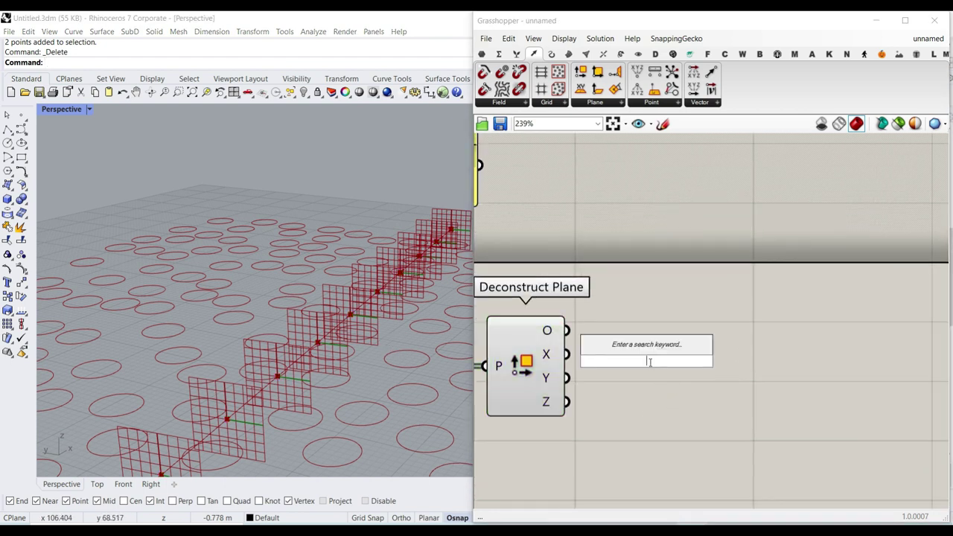
text(move)
key(Return)
drag(567, 331, 606, 349)
right_drag(642, 378, 664, 332)
drag(664, 332, 806, 323)
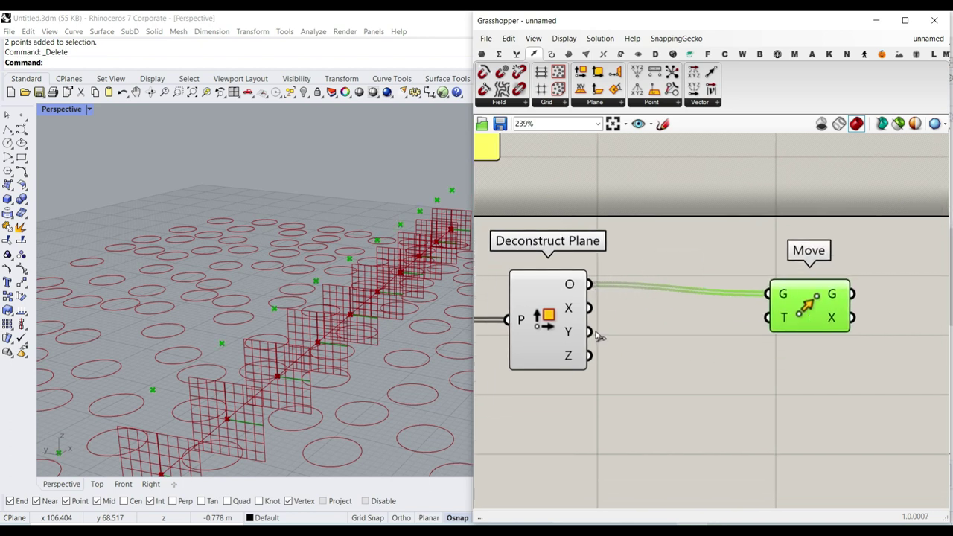
Add a Multiplication component below Move and connect the Deconstruct Plane Y axis to its A input.
click(499, 54)
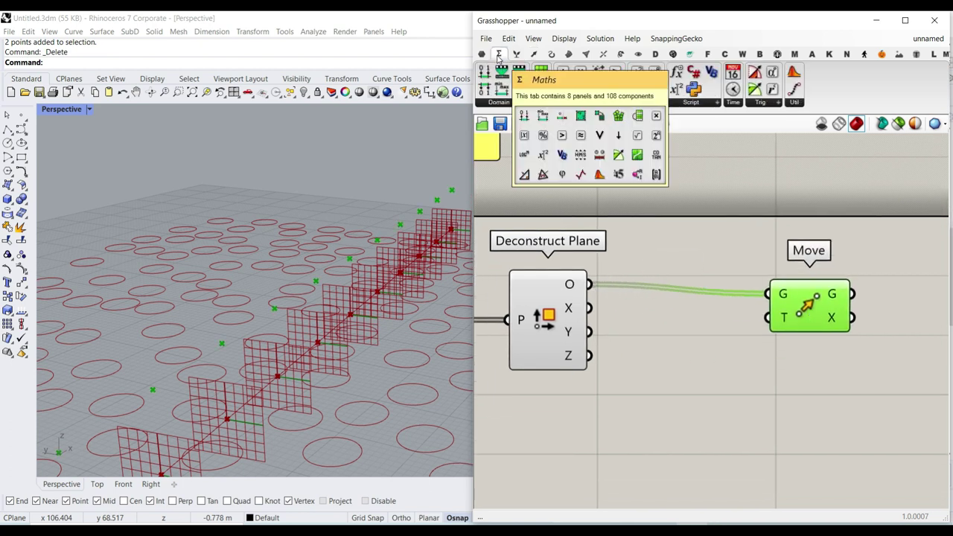
drag(579, 71, 677, 332)
drag(588, 331, 636, 339)
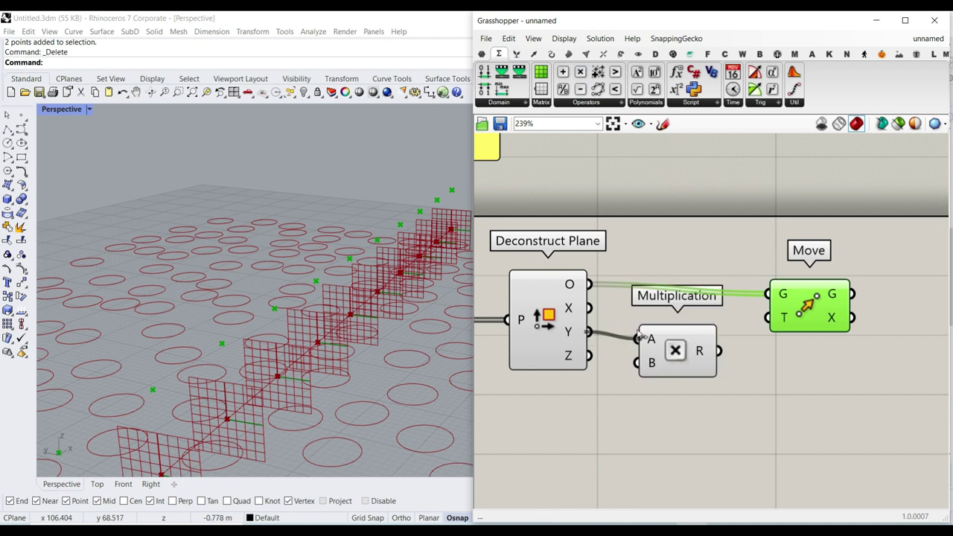
right_drag(682, 329, 700, 271)
drag(699, 271, 789, 324)
click(674, 359)
right_drag(674, 359, 706, 346)
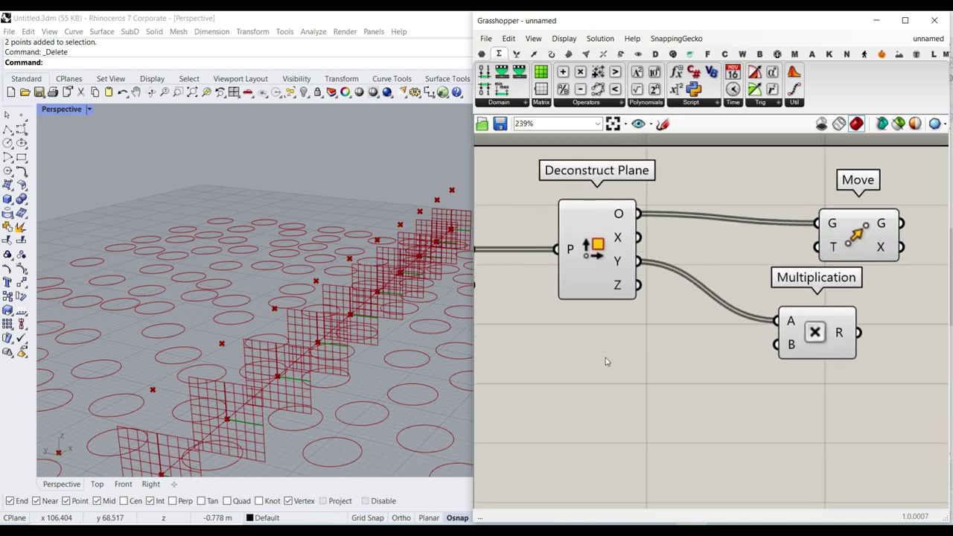
Replace the Perp Frames count slider with a panel containing 12, positioned near the Perp Frames component.
right_drag(624, 291, 859, 282)
right_drag(659, 304, 836, 339)
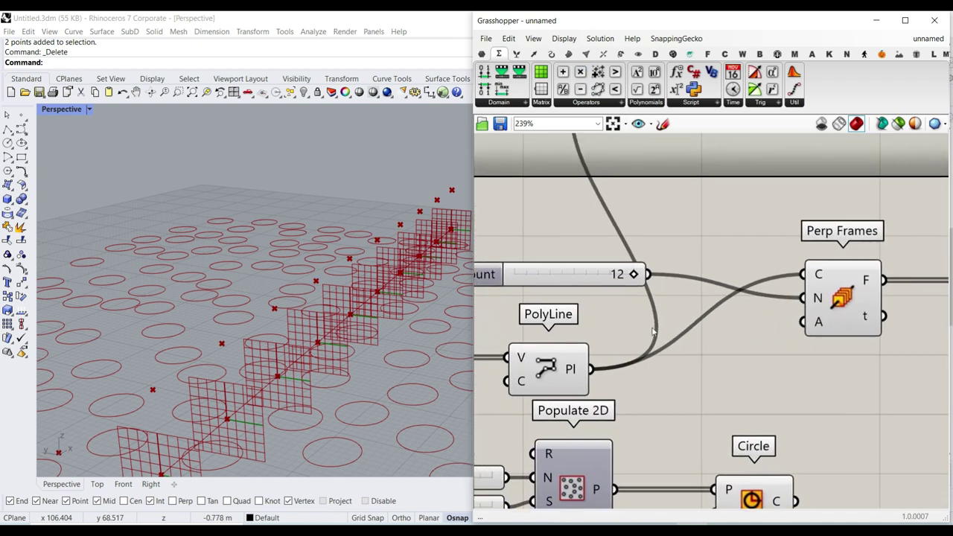
double_click(689, 245)
text(//1)
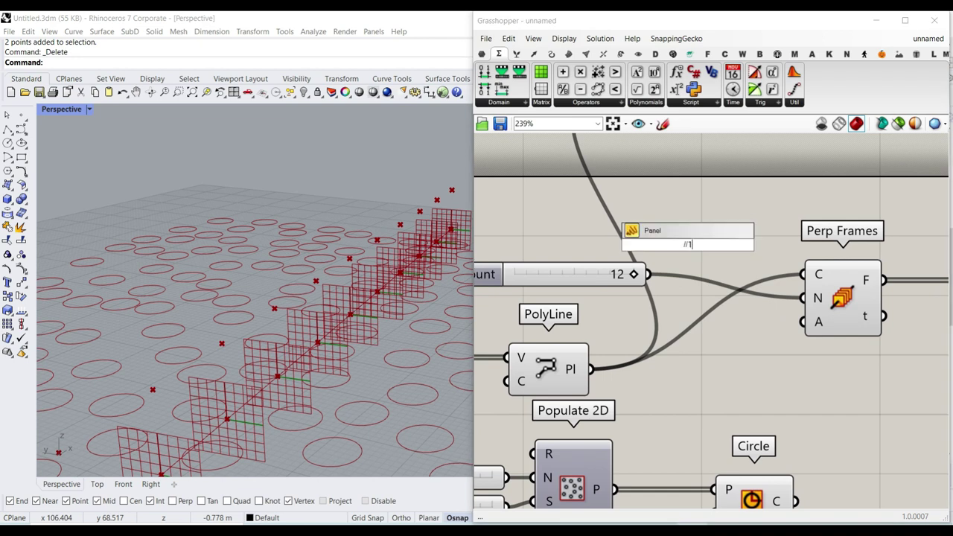
text(2)
key(Return)
drag(711, 244, 800, 298)
click(550, 282)
key(Delete)
drag(685, 248, 742, 351)
Inspect the list of origin points output by Deconstruct Plane, including how many values it holds and its first and last entries.
scroll(633, 328, down, 5)
right_drag(878, 341, 706, 346)
scroll(706, 347, up, 2)
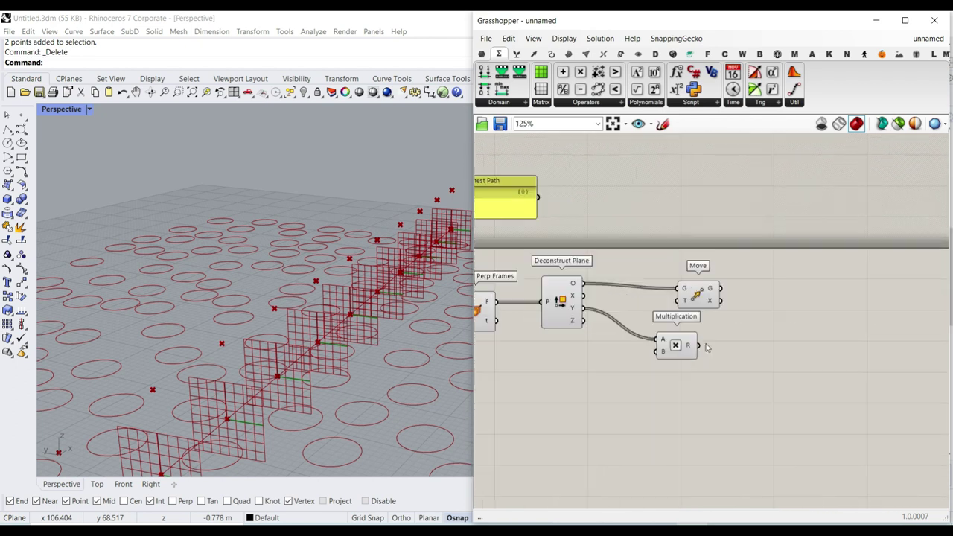
scroll(707, 348, up, 1)
mouse_move(550, 274)
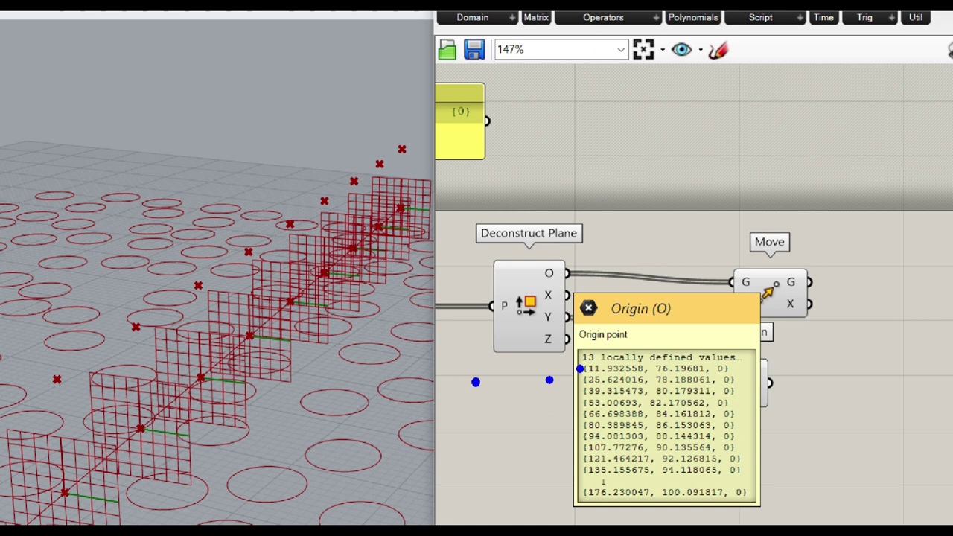
drag(580, 369, 746, 368)
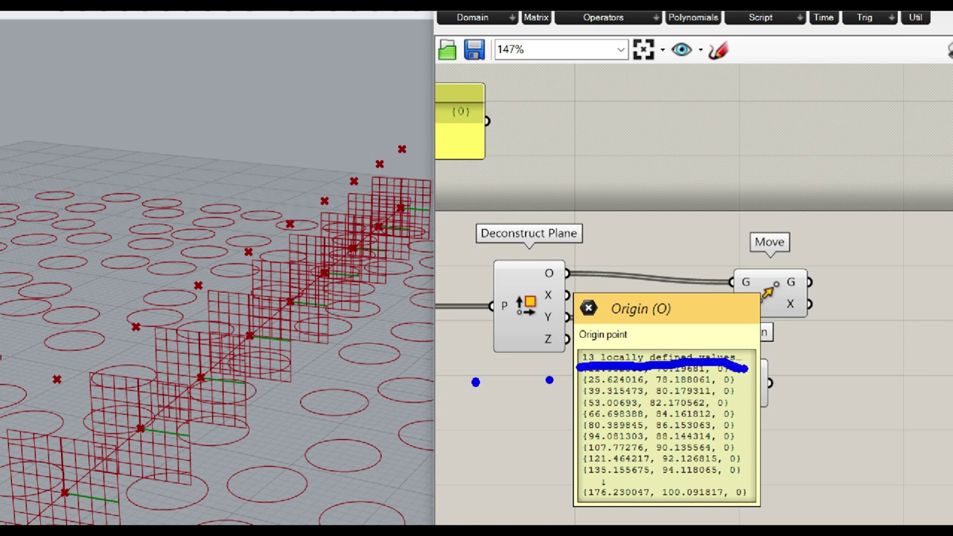
drag(575, 492, 749, 491)
mouse_move(768, 421)
mouse_down()
mouse_move(774, 440)
mouse_move(793, 441)
mouse_up()
key(Escape)
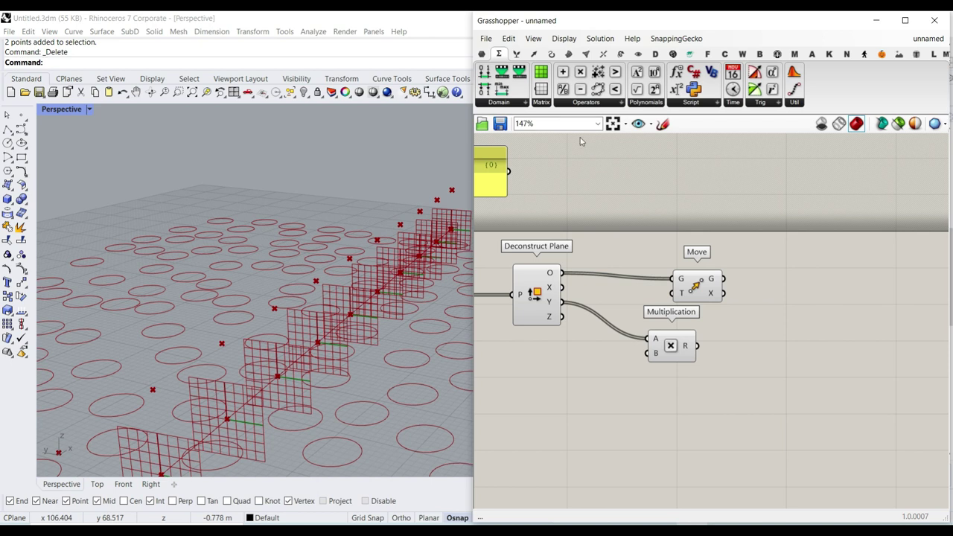
Add a Gene Pool below Deconstruct Plane and shift Move and Multiplication farther away to make room for it.
click(481, 54)
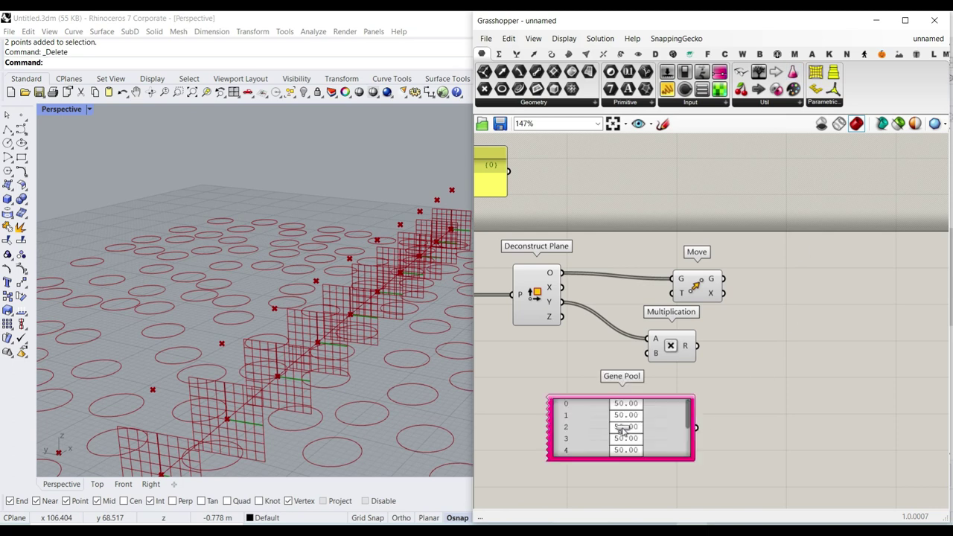
right_drag(627, 412, 737, 307)
scroll(787, 332, up, 3)
right_drag(786, 332, 787, 400)
drag(765, 398, 722, 381)
right_drag(863, 250, 787, 319)
drag(761, 214, 874, 205)
drag(722, 313, 843, 295)
right_drag(681, 370, 753, 364)
drag(706, 420, 732, 358)
Configure the Gene Pool with 11 genes, two decimals, a minimum of -10 and a maximum of 10.
double_click(731, 358)
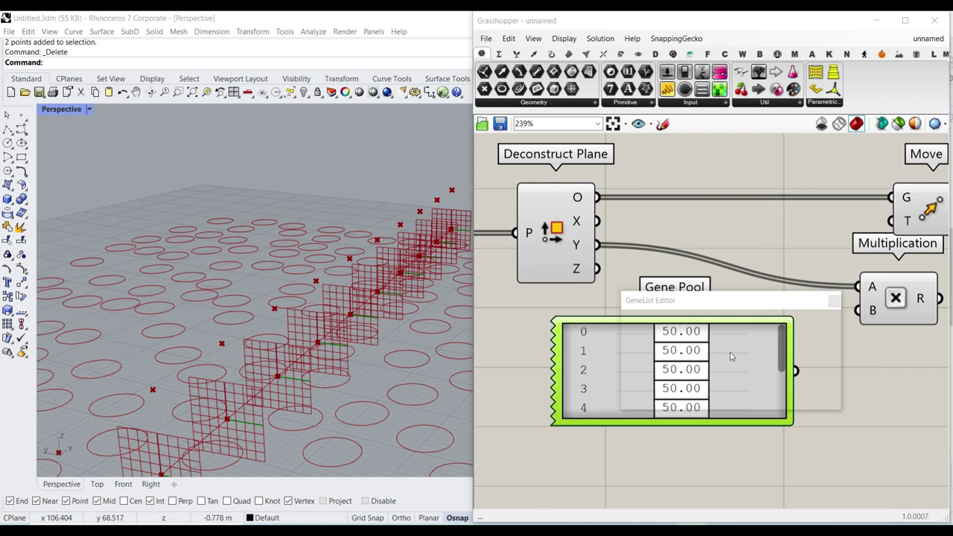
click(788, 317)
key(BackSpace)
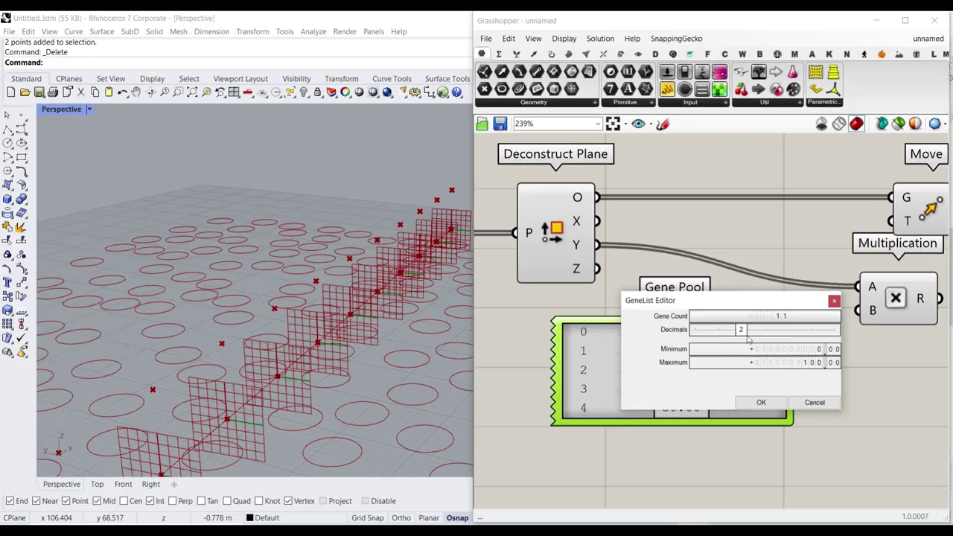
drag(749, 339, 780, 337)
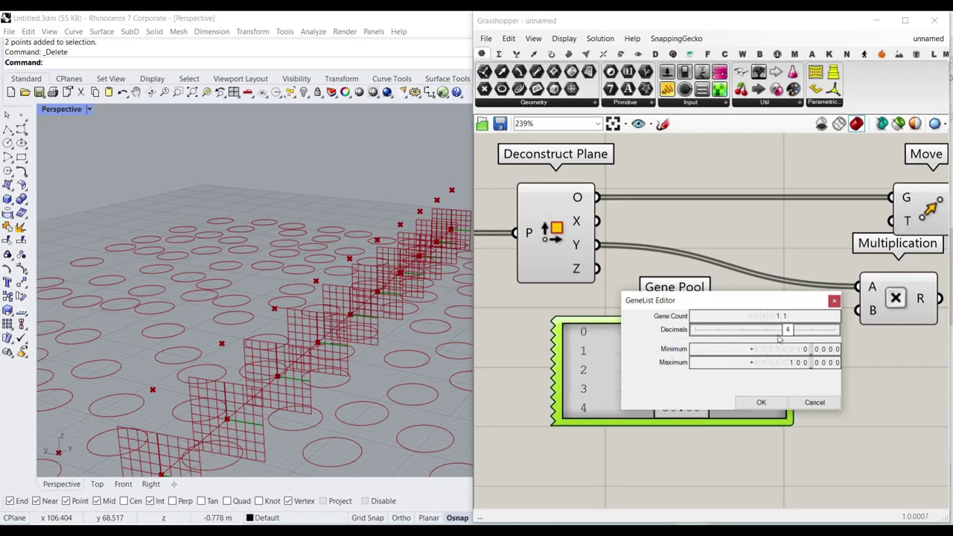
mouse_move(746, 327)
mouse_down()
mouse_move(630, 338)
mouse_move(742, 335)
mouse_up()
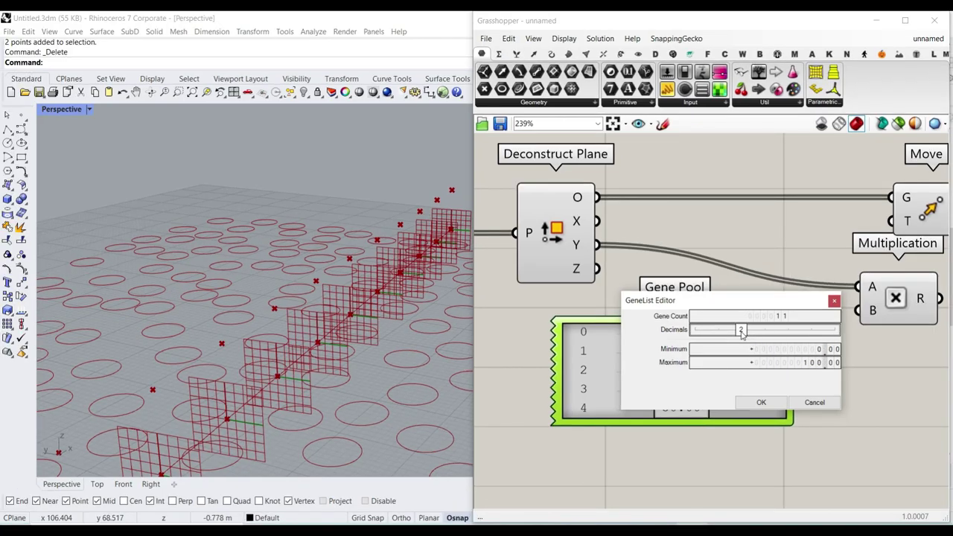
double_click(802, 352)
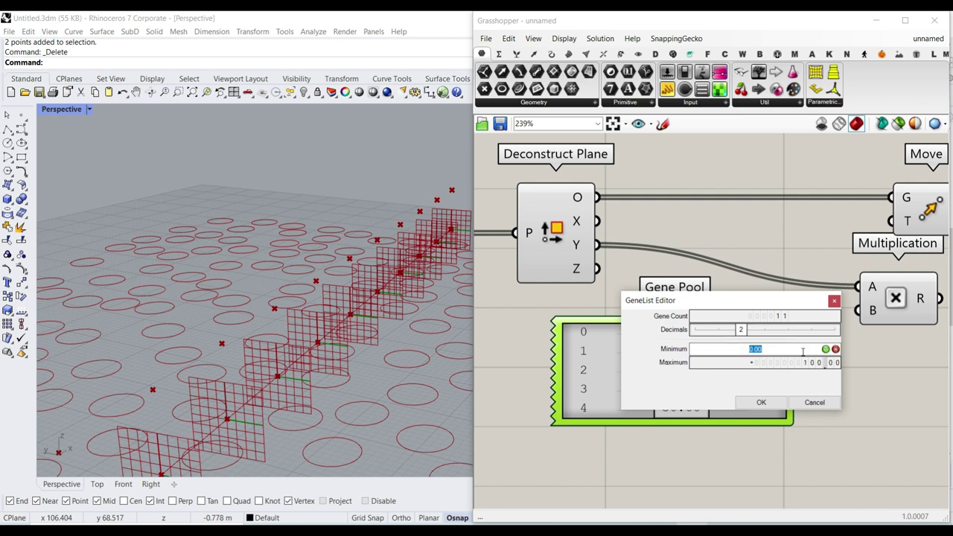
double_click(810, 363)
text(10)
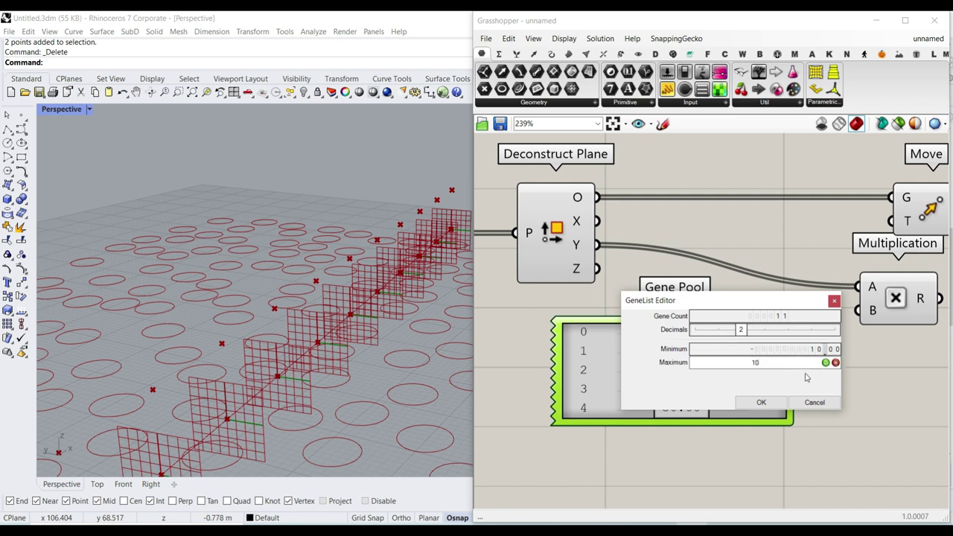
click(760, 402)
Enlarge the Gene Pool to show all genes, connect it to Multiplication B, and connect the product to Move's T input.
drag(742, 423, 747, 510)
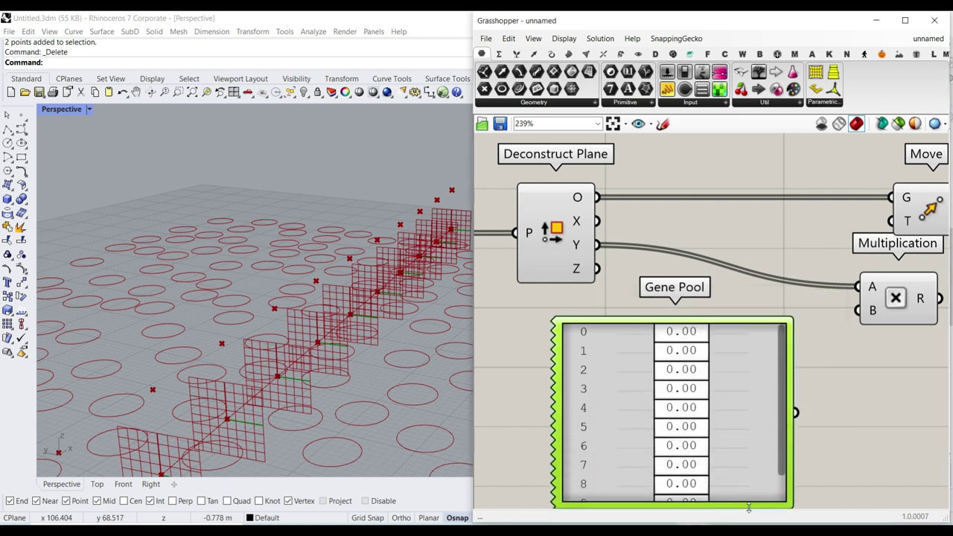
scroll(666, 397, down, 2)
drag(684, 440, 686, 467)
drag(720, 386, 766, 299)
drag(824, 289, 809, 237)
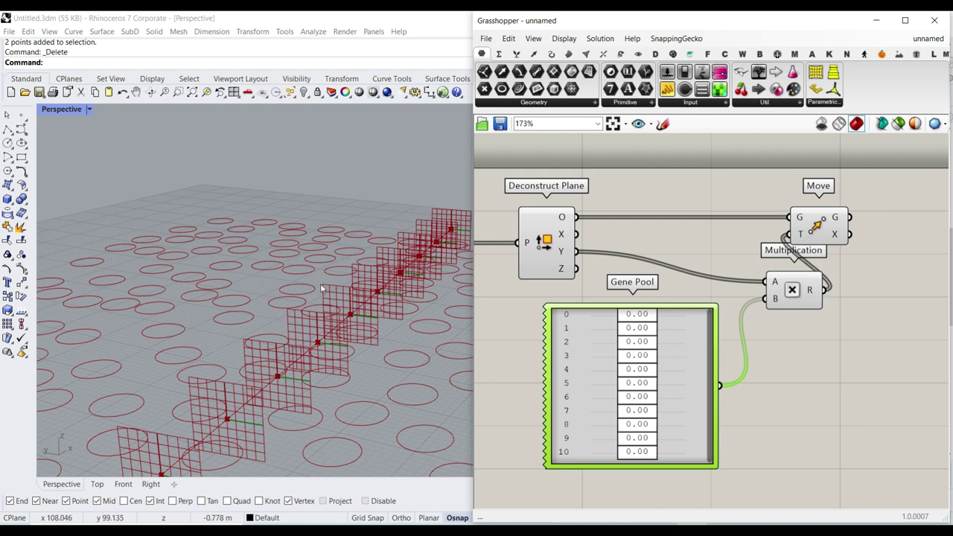
Randomize all the Gene Pool values while viewing the whole circle field and path in perspective.
scroll(321, 284, down, 8)
right_drag(309, 266, 322, 361)
right_drag(666, 362, 677, 269)
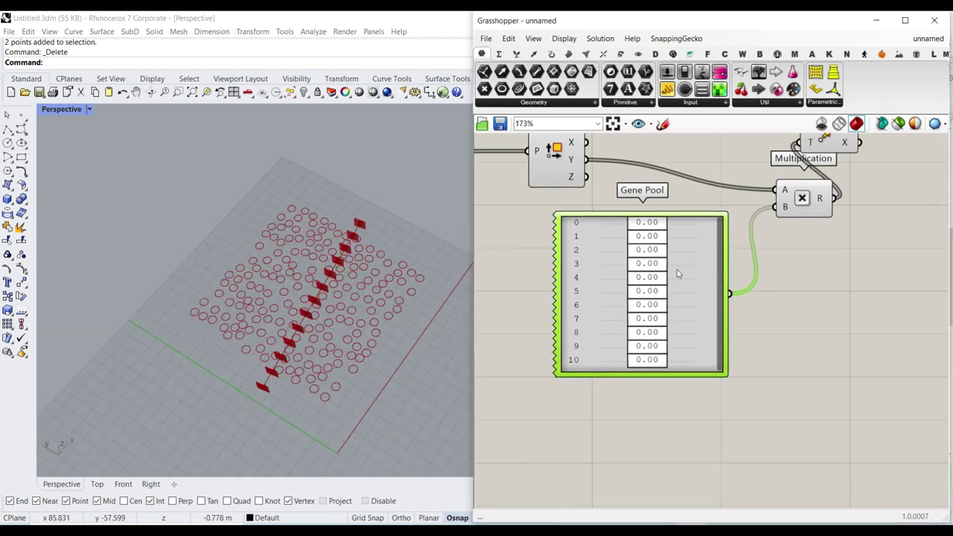
right_click(677, 273)
click(720, 374)
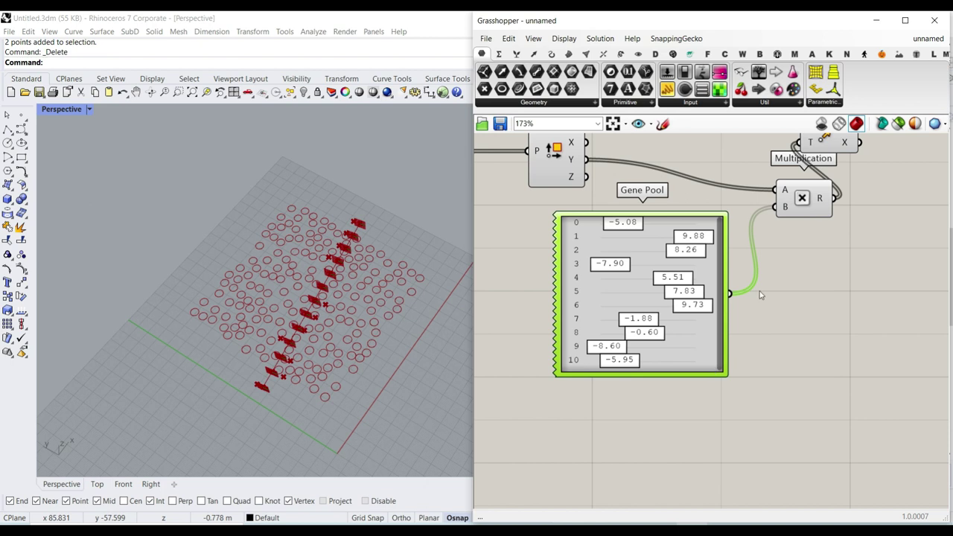
right_drag(759, 294, 736, 346)
Select Move, set gene 10 to -10.00, and inspect the shifted points along the path from above.
click(803, 185)
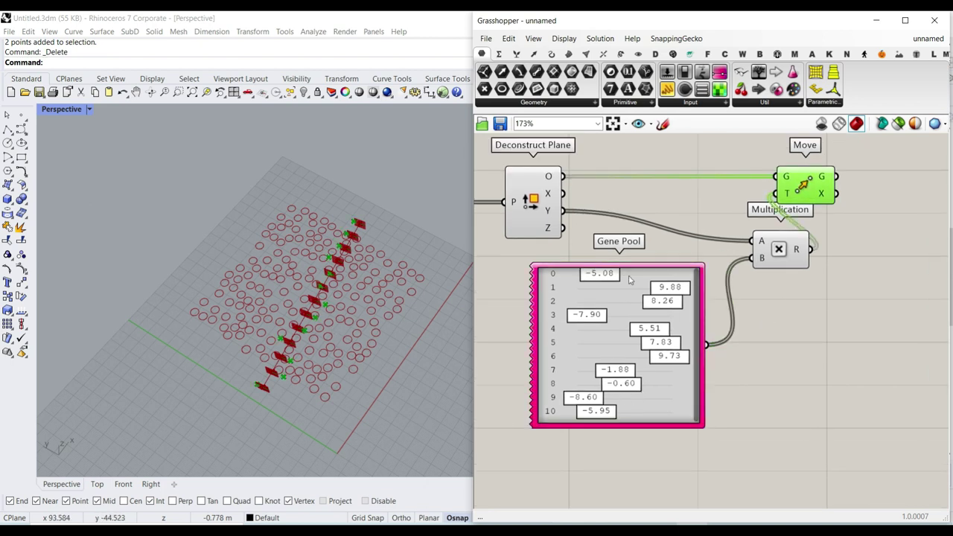
drag(595, 414, 573, 422)
right_drag(276, 257, 322, 248)
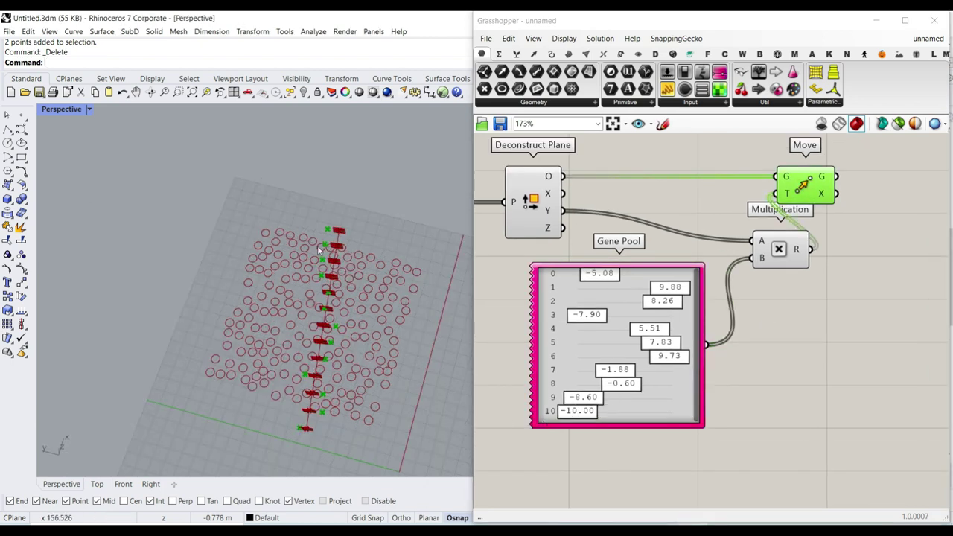
scroll(323, 239, up, 7)
right_drag(328, 358, 191, 337)
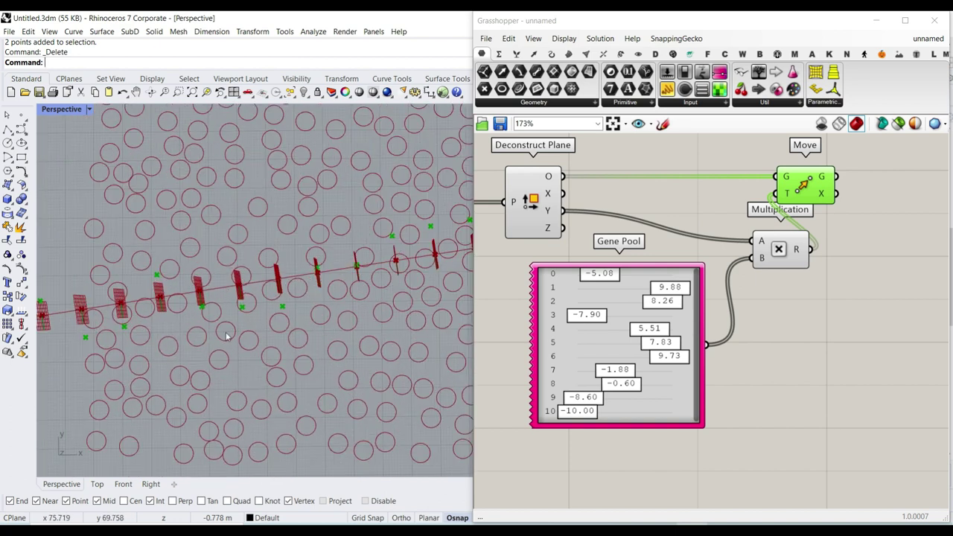
Widen the Gene Pool range to a minimum of -15 and a maximum of 15.
click(608, 340)
double_click(608, 340)
double_click(679, 336)
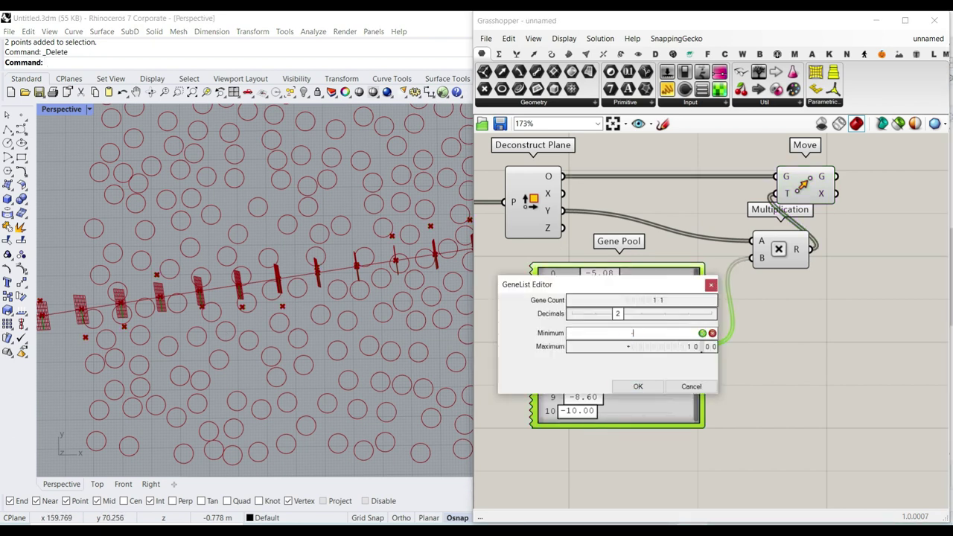
double_click(679, 347)
text(12)
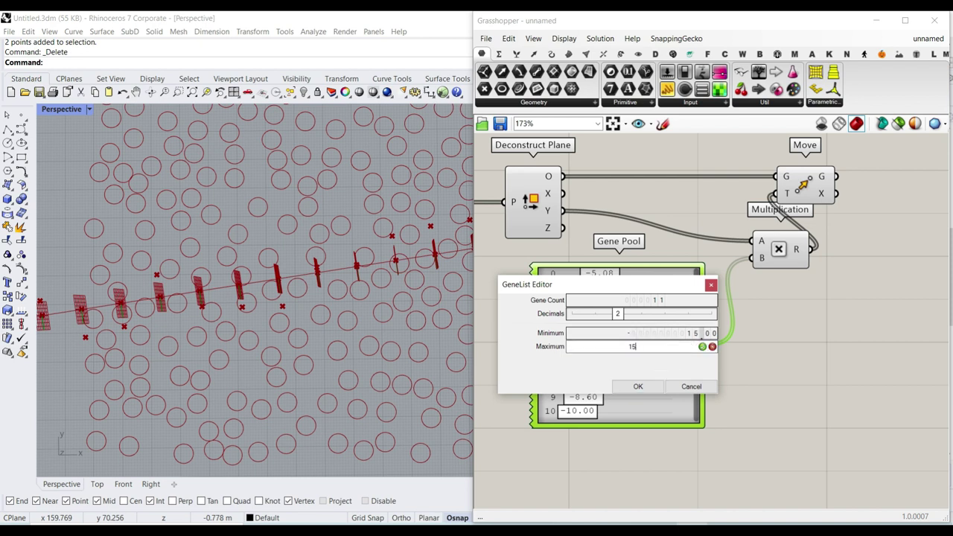
click(638, 386)
Set gene 0 to -1.40 and gene 1 to 6.48, and check the Gene Pool range settings.
scroll(246, 325, down, 4)
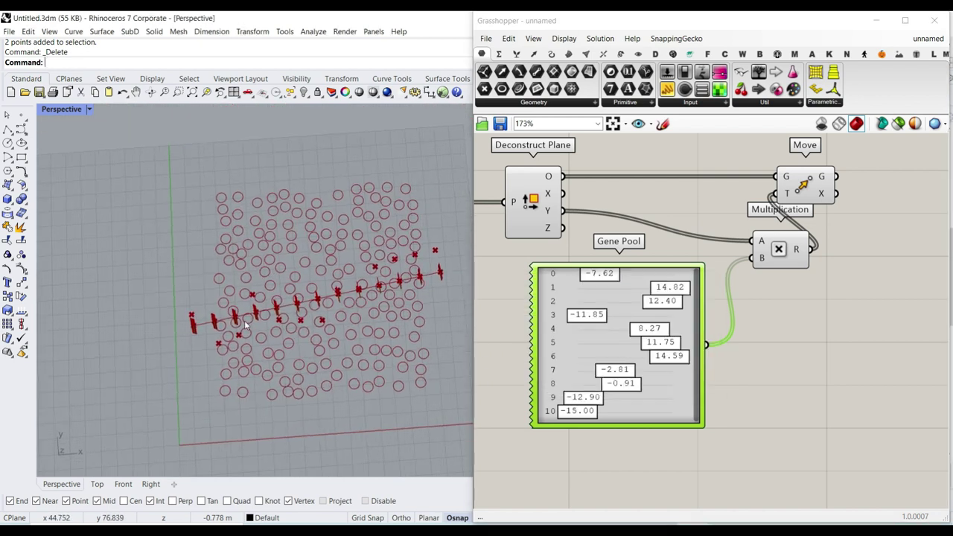
scroll(246, 324, up, 3)
drag(599, 274, 645, 303)
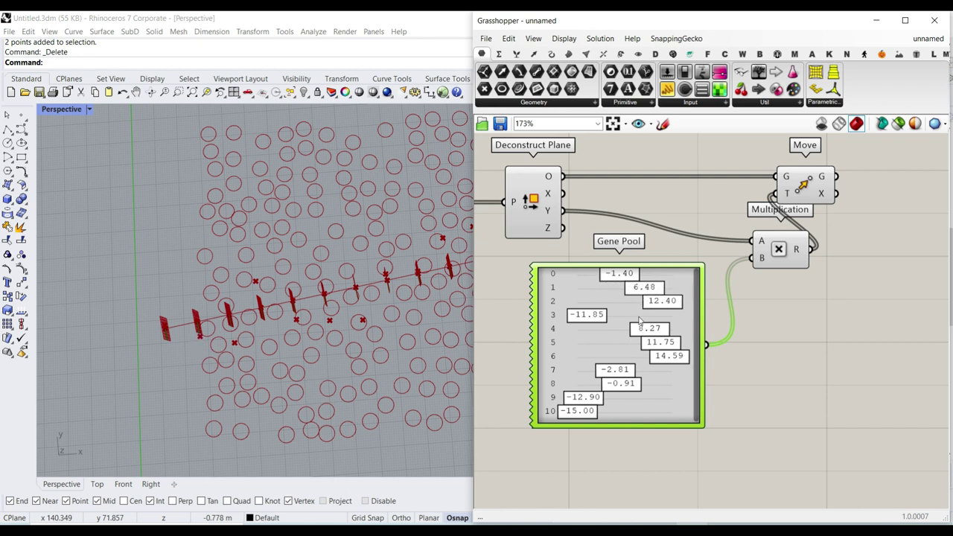
double_click(638, 319)
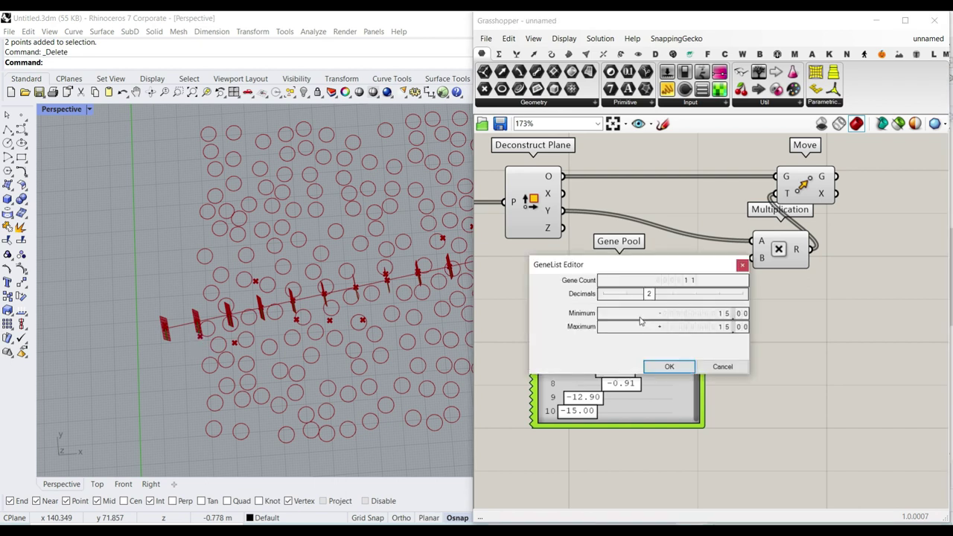
click(680, 363)
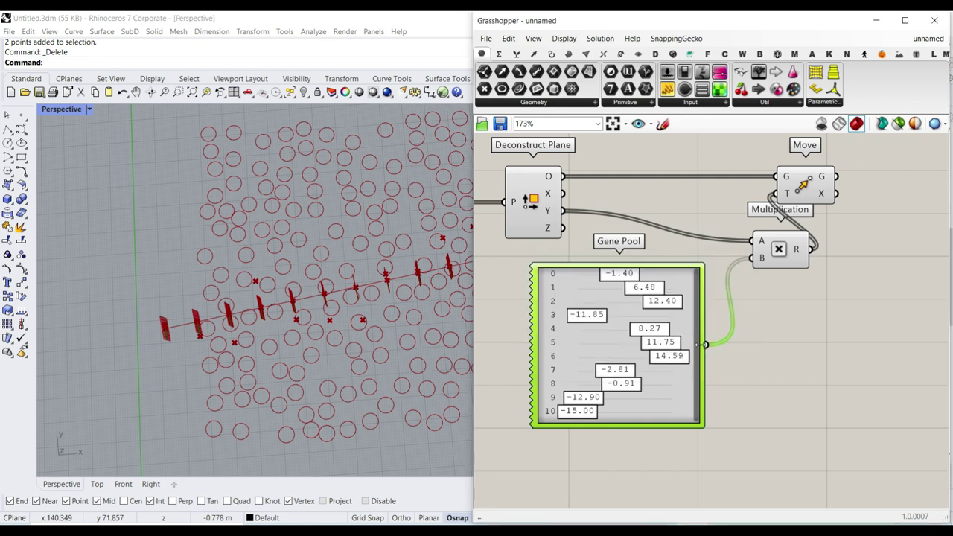
Disconnect the Gene Pool from Multiplication B, make it slightly taller, and move it lower on the canvas.
drag(716, 350, 747, 282)
drag(653, 426, 652, 442)
drag(666, 395, 676, 440)
right_drag(629, 324, 649, 291)
Create a panel containing 0 above the Gene Pool and place a copy of it below the Gene Pool.
double_click(576, 249)
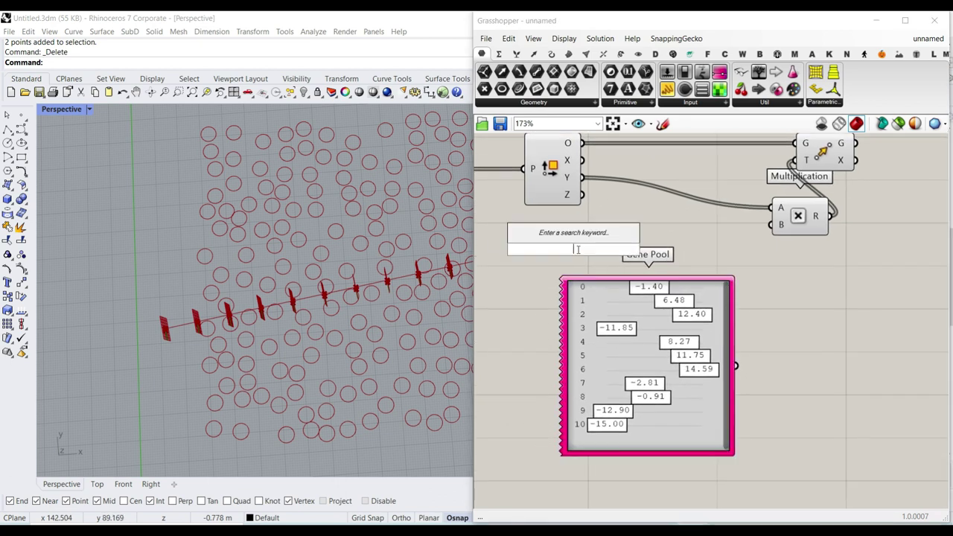
text(0)
key(Return)
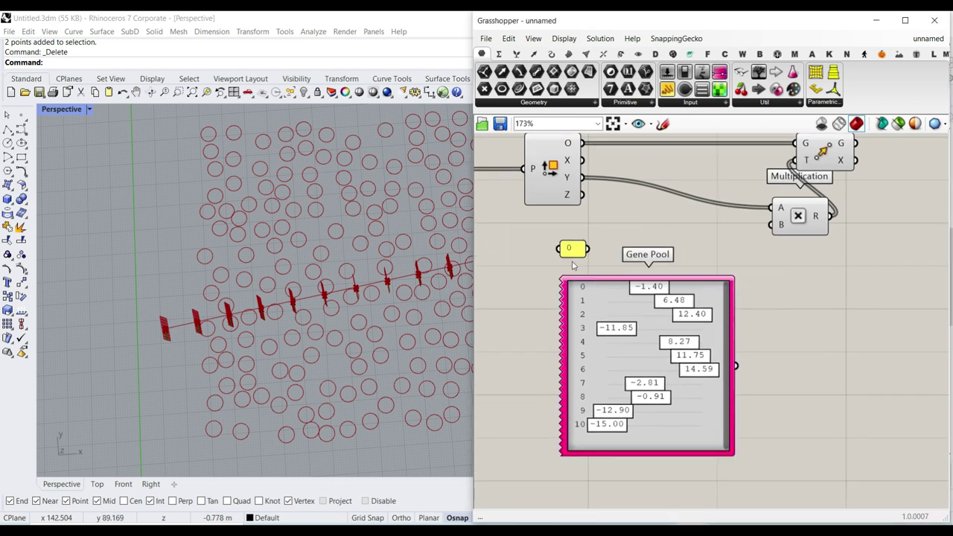
drag(572, 252, 652, 482)
Place a Number parameter and merge the upper 0 panel, the Gene Pool and the lower 0 panel into it in that order.
right_drag(777, 369, 750, 342)
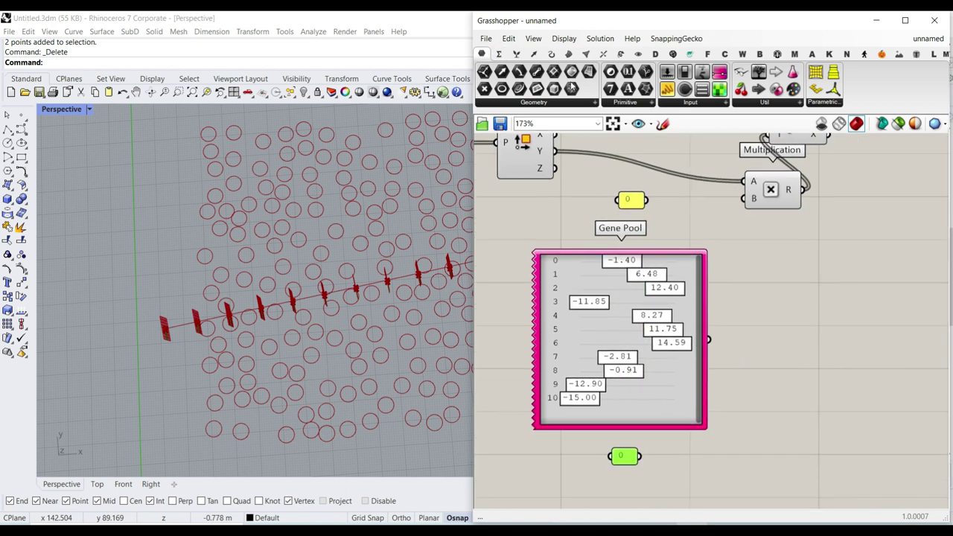
drag(629, 74, 783, 343)
drag(647, 199, 779, 257)
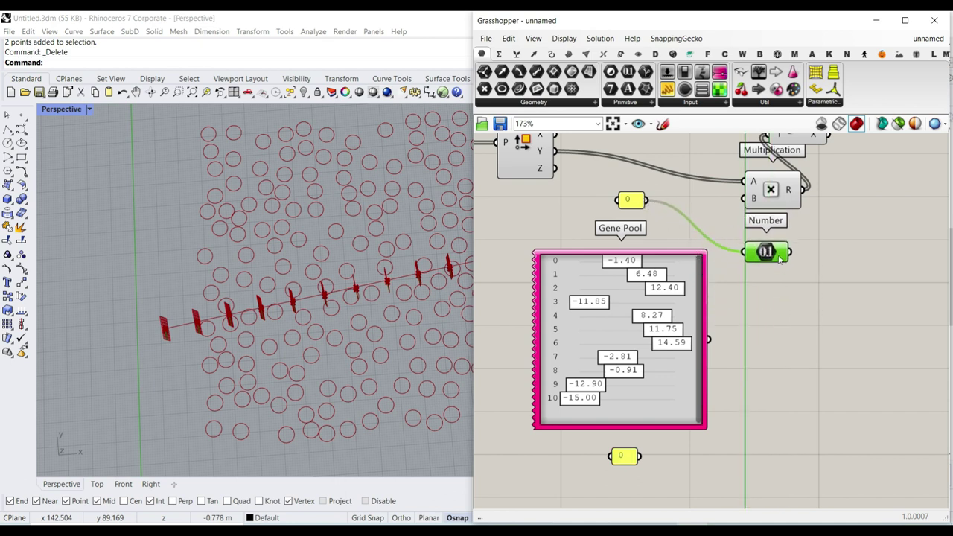
click(747, 334)
drag(713, 329, 757, 249)
drag(640, 457, 803, 342)
right_drag(806, 344, 733, 244)
mouse_move(733, 244)
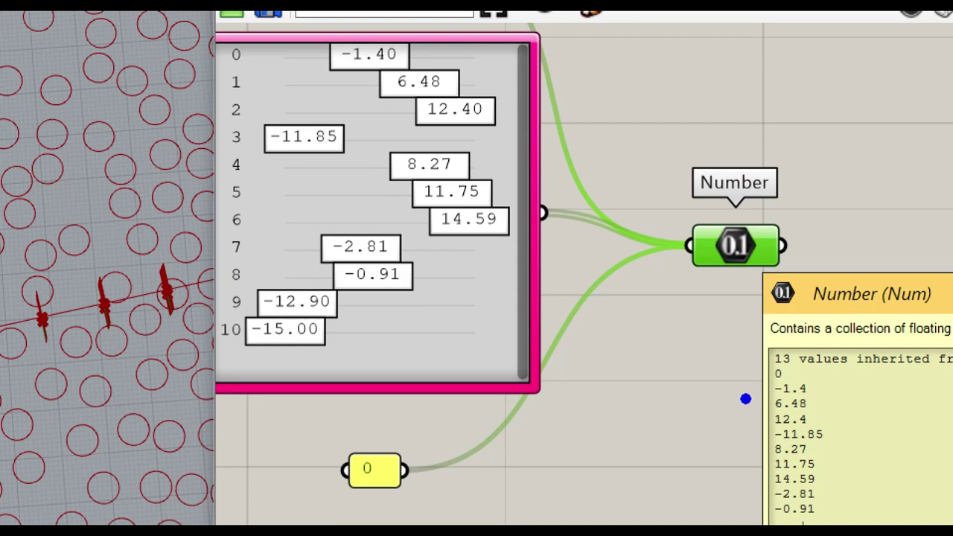
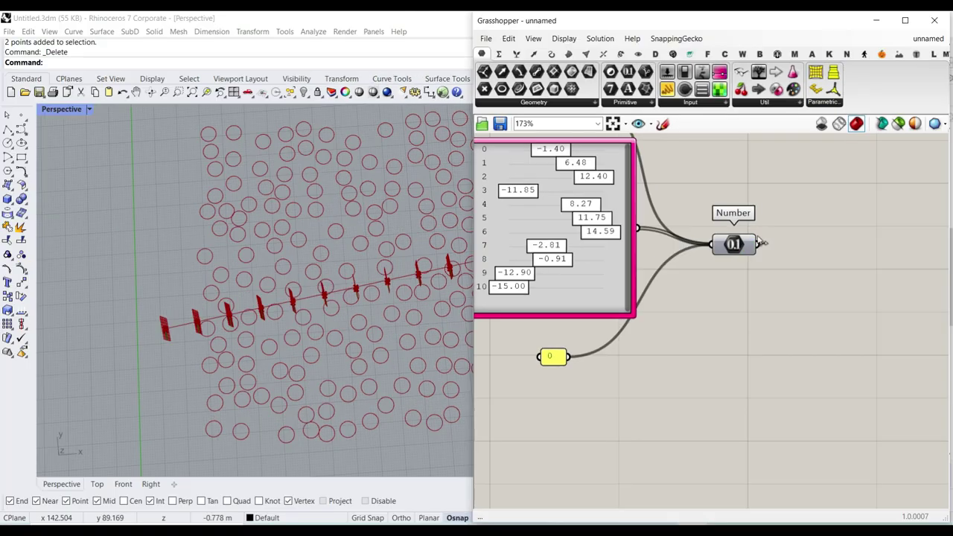
Shift the Move and Multiplication components farther from Deconstruct Plane, and connect the Number parameter to Multiplication B.
right_drag(725, 241, 676, 336)
scroll(676, 338, down, 1)
right_drag(708, 219, 663, 264)
scroll(663, 264, down, 1)
drag(705, 269, 609, 210)
drag(629, 211, 754, 212)
click(658, 340)
scroll(652, 346, up, 3)
drag(666, 379, 774, 220)
scroll(766, 253, down, 6)
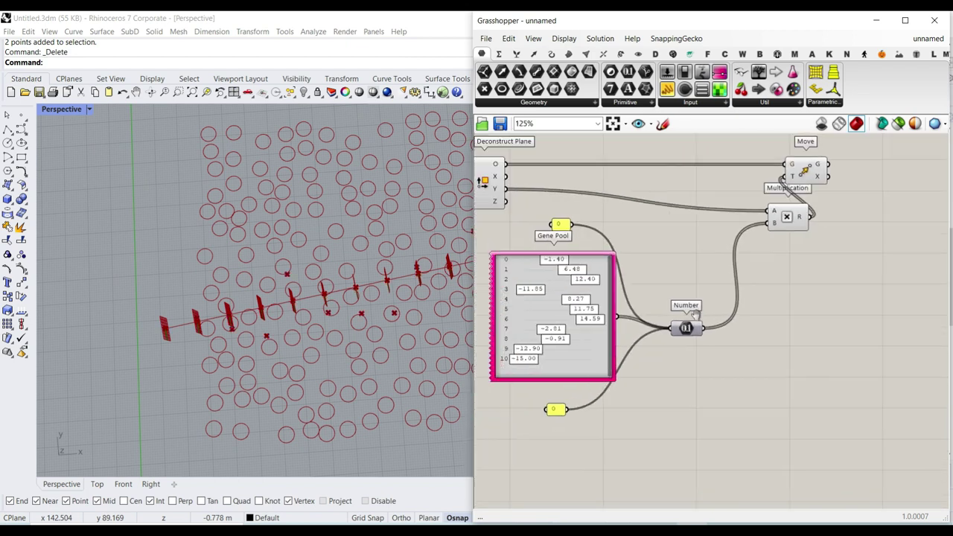
Space Move away from Multiplication, and turn off the preview of Perp Frames, Deconstruct Plane, Number and Multiplication.
drag(790, 254, 828, 255)
drag(793, 359, 582, 238)
right_click(629, 311)
click(658, 326)
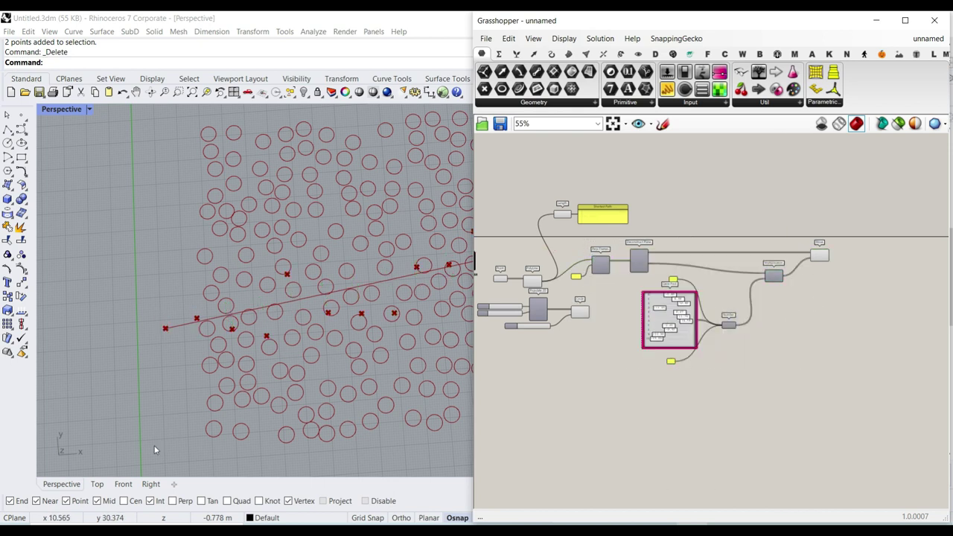
scroll(261, 343, down, 5)
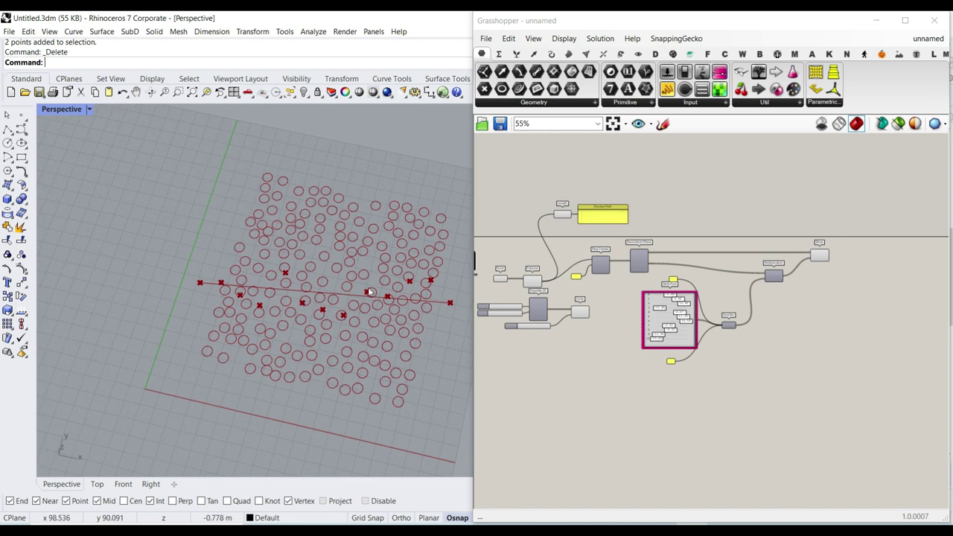
Add an Interpolate curve component after Move and connect Move's G output to its V input.
scroll(772, 297, up, 5)
click(717, 275)
right_drag(718, 276, 661, 280)
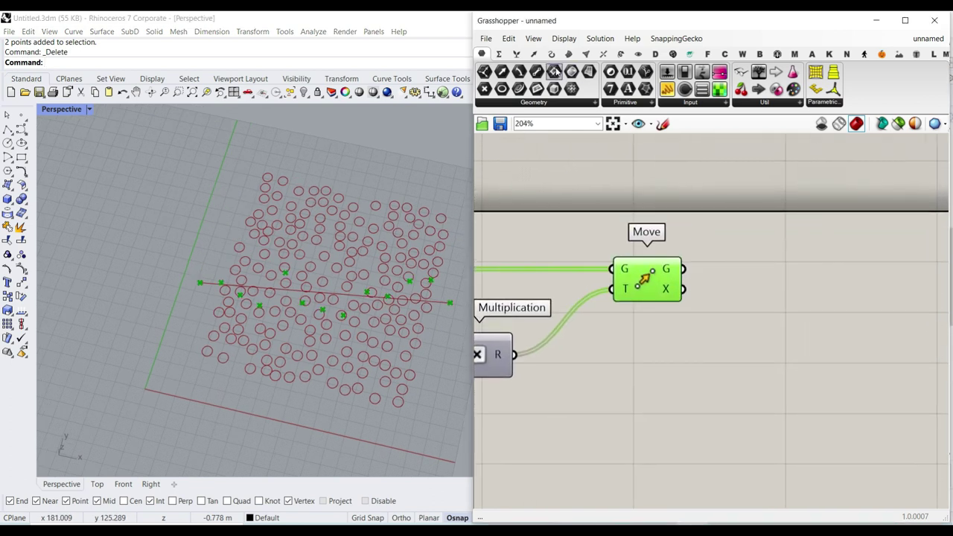
click(550, 54)
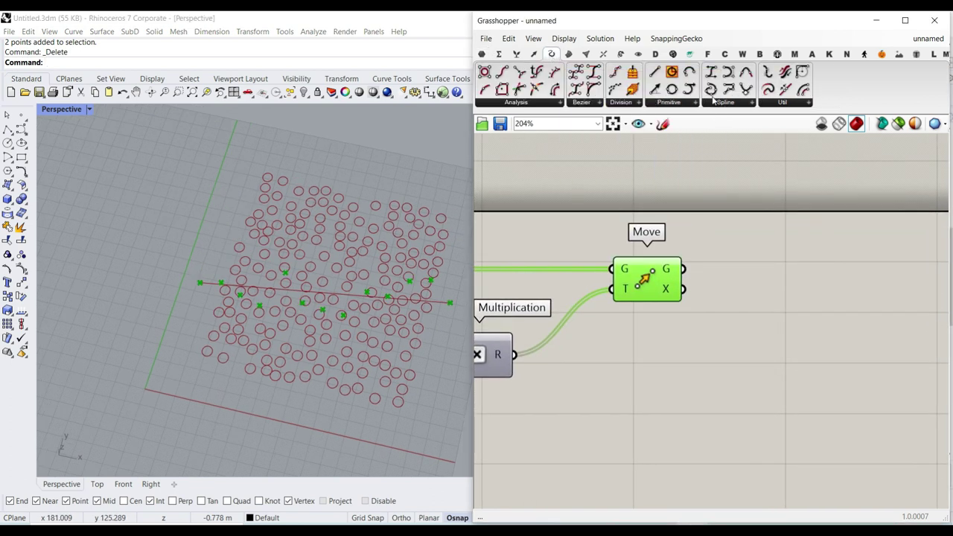
drag(710, 90, 740, 312)
scroll(679, 268, up, 2)
drag(678, 267, 709, 291)
drag(751, 320, 808, 268)
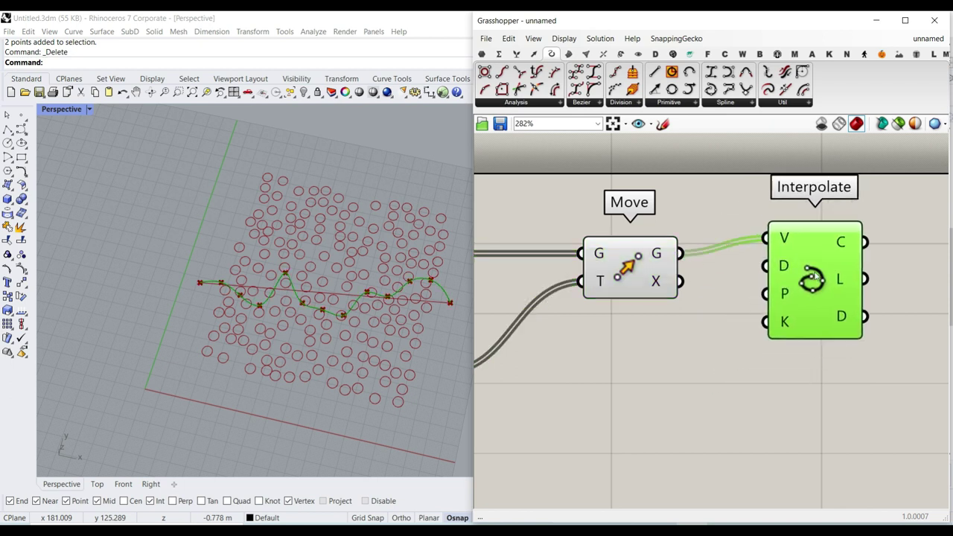
Turn off the preview of the Move component.
click(673, 359)
right_click(623, 255)
click(646, 279)
Set genes 0 and 1 to -0.45 and -2.38, and genes 3 to 10 to -3.10, -6.03, 3.24, 1.94, -8.01, -6.82, -4.86 and -10.75.
right_drag(272, 348, 379, 334)
right_drag(664, 307, 901, 253)
scroll(900, 253, down, 4)
right_drag(573, 402, 666, 352)
scroll(604, 333, up, 3)
drag(564, 318, 588, 332)
drag(663, 351, 631, 354)
drag(665, 370, 567, 388)
drag(599, 407, 567, 447)
drag(629, 275, 599, 256)
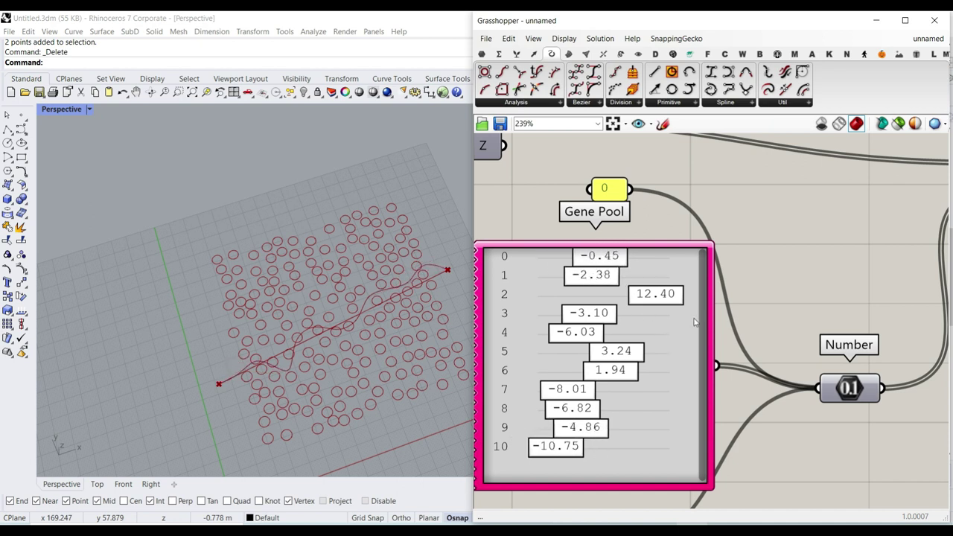
Switch the Rhino viewport to Top view, and align the Interpolate component with Move.
scroll(778, 304, down, 6)
right_drag(866, 297, 726, 317)
right_drag(545, 314, 570, 307)
right_drag(350, 294, 308, 309)
scroll(308, 309, up, 2)
click(97, 484)
scroll(151, 335, up, 3)
scroll(151, 335, up, 2)
scroll(777, 334, up, 5)
click(684, 312)
drag(683, 315, 682, 305)
click(763, 301)
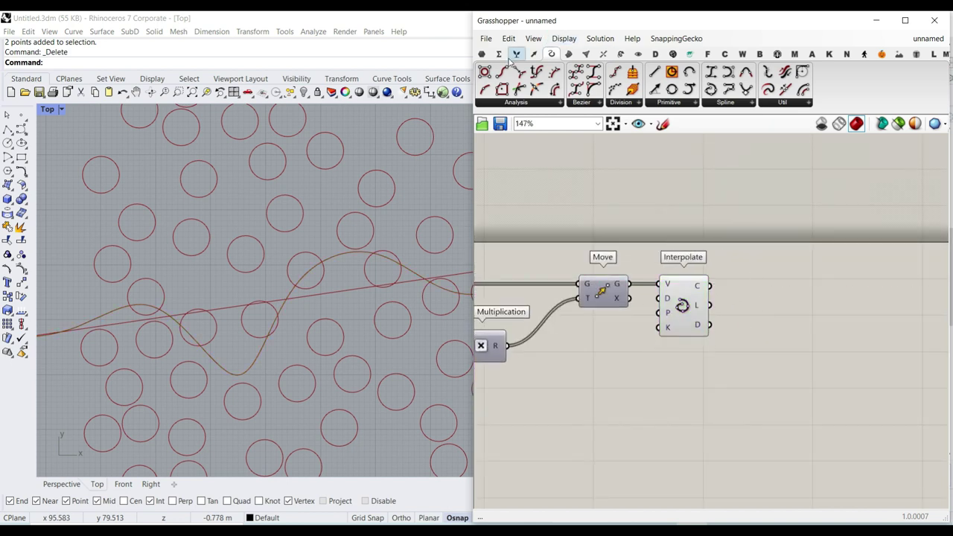
Add a curve Length component and connect Interpolate's C output to it.
click(554, 89)
click(752, 266)
scroll(751, 268, up, 2)
right_drag(766, 273, 686, 277)
drag(685, 277, 695, 302)
Create an empty panel beside the Length component and connect Length's L output to it.
double_click(805, 310)
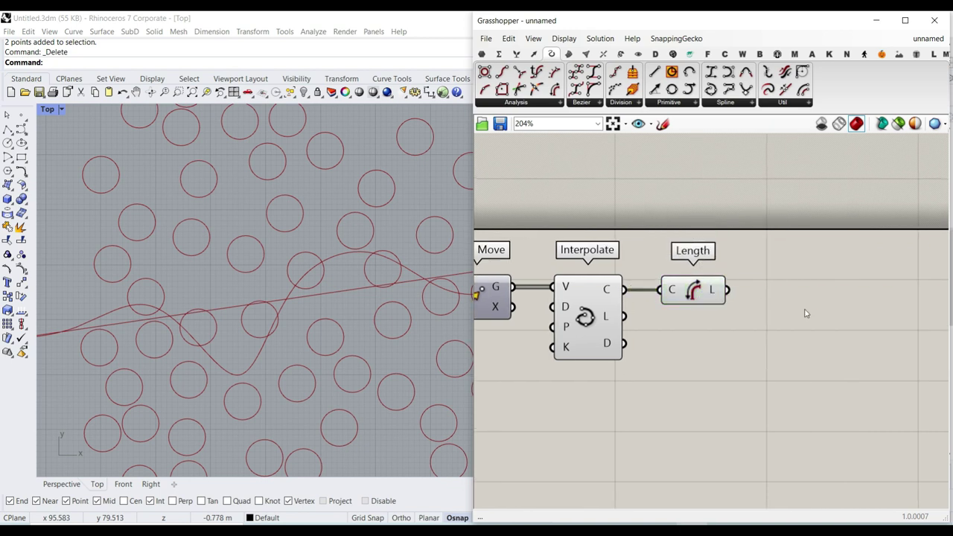
text(//)
key(Return)
drag(766, 317, 813, 295)
drag(729, 292, 768, 292)
Move the length panel directly beneath the Shortest Path panel for comparison.
drag(823, 308, 573, 302)
scroll(857, 338, down, 9)
scroll(566, 311, up, 6)
scroll(573, 297, up, 3)
drag(597, 343, 584, 270)
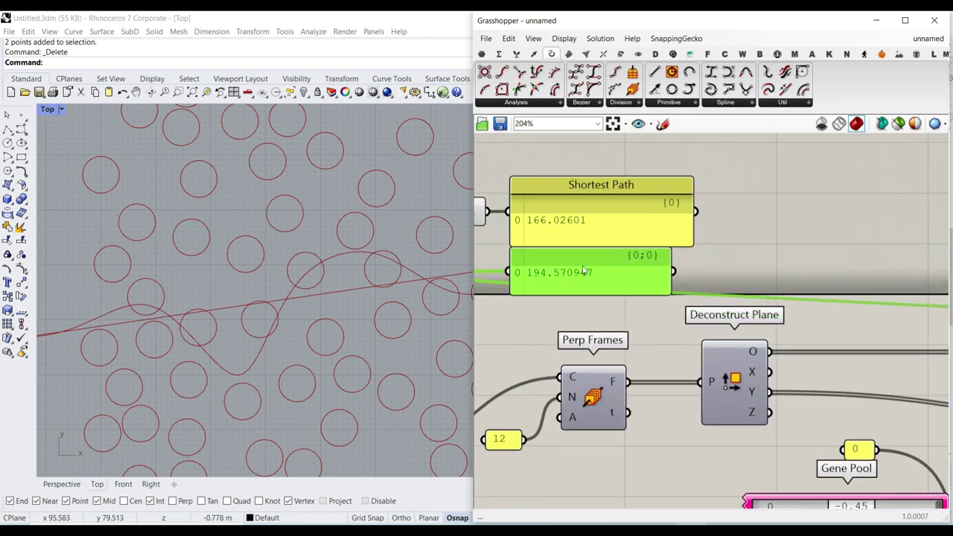
Set genes 1 to 4 to -0.84, -0.88, -0.98 and 0.90 and gene 6 to 4.06, and check the path in Top view.
scroll(572, 287, down, 5)
scroll(662, 351, up, 4)
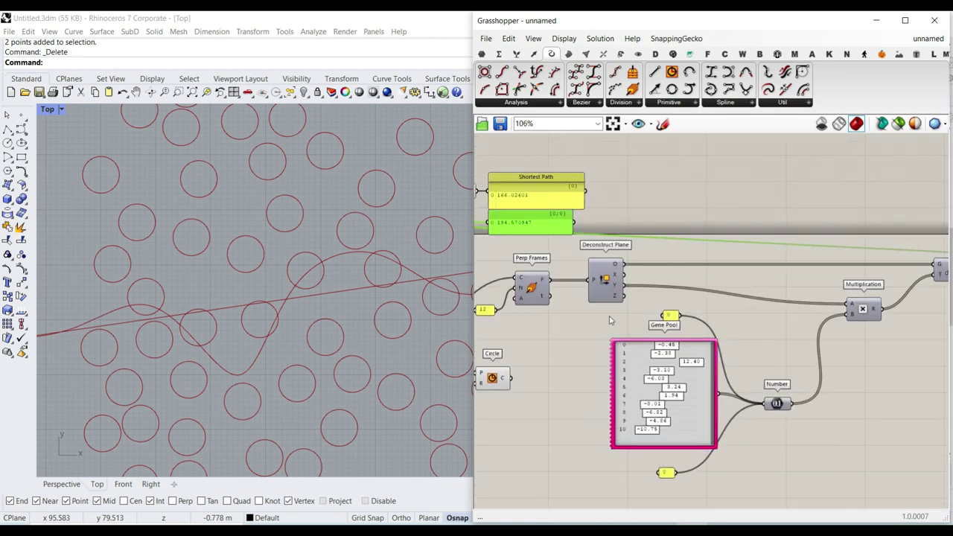
drag(739, 388, 730, 393)
drag(716, 430, 747, 447)
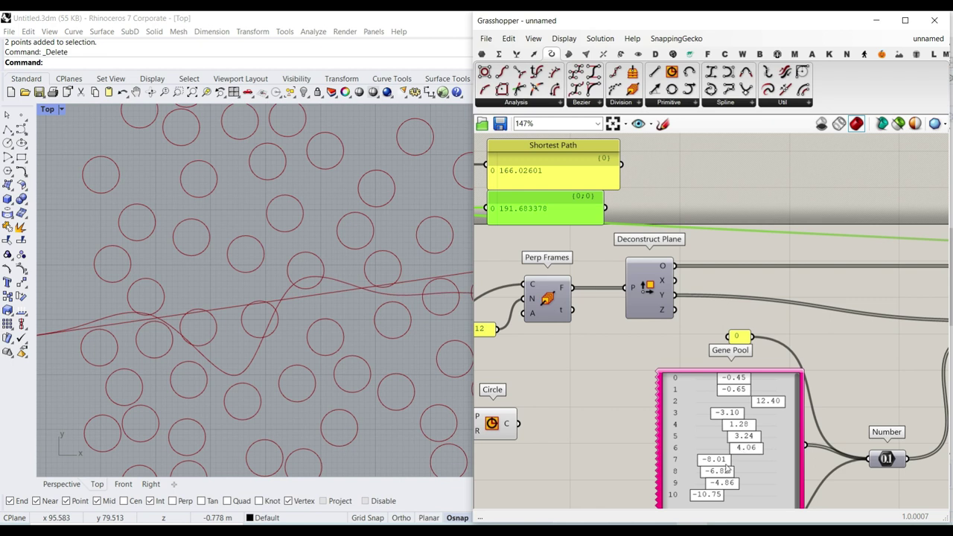
drag(767, 405, 737, 414)
scroll(218, 387, down, 2)
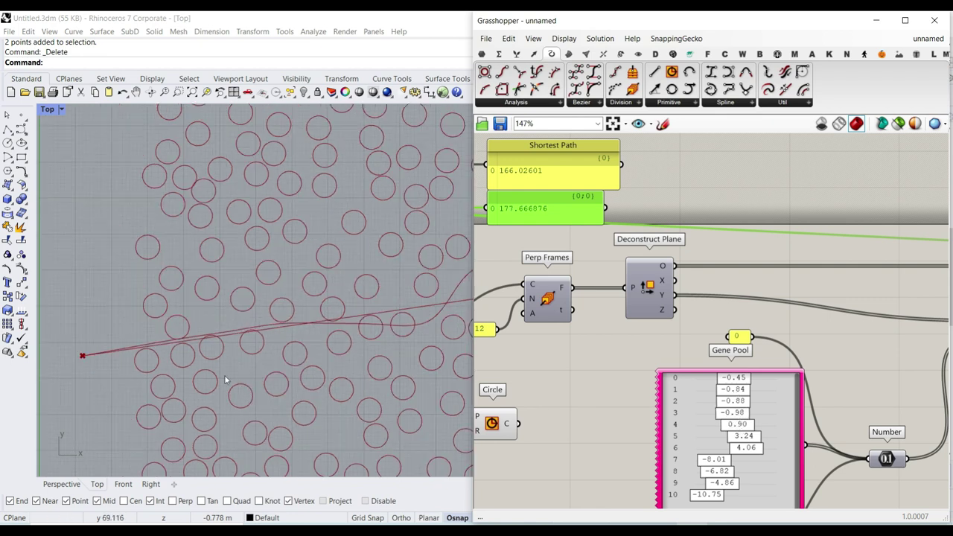
scroll(381, 316, up, 1)
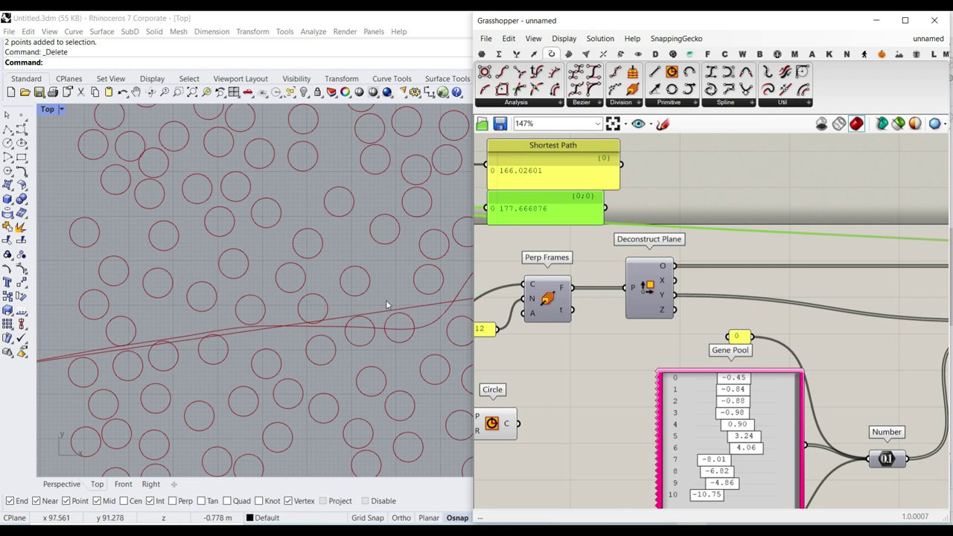
scroll(531, 203, up, 1)
scroll(313, 331, down, 4)
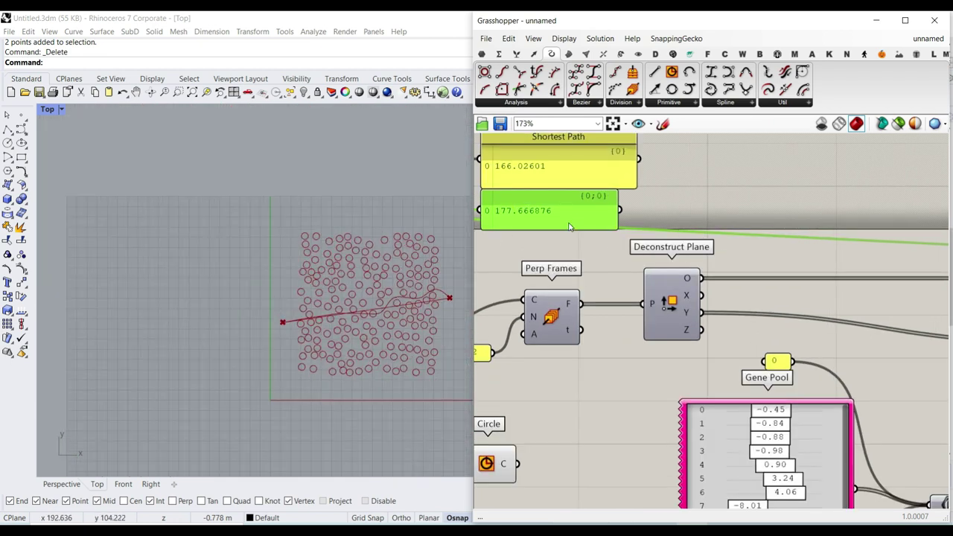
Move the length panel back beside the Length component.
scroll(569, 227, down, 6)
drag(569, 262, 830, 278)
scroll(835, 280, up, 4)
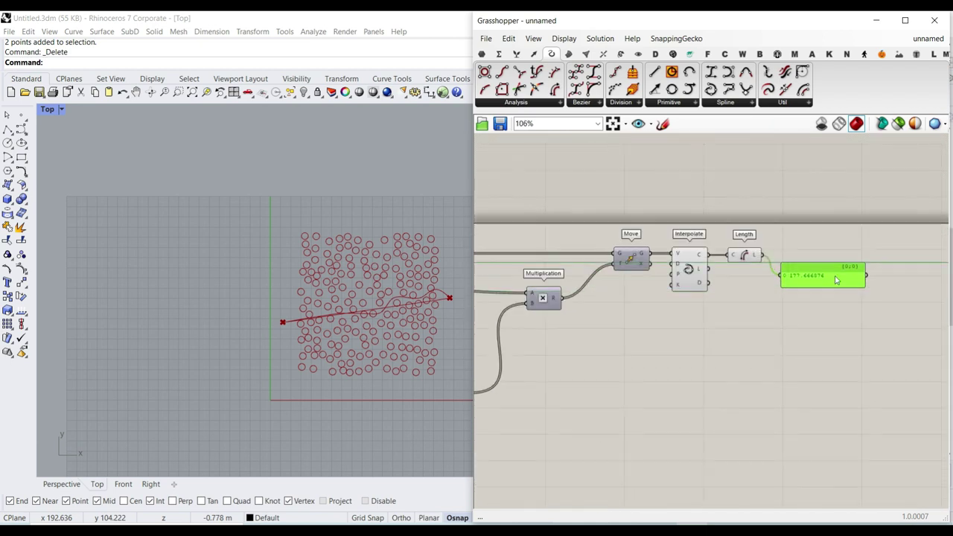
Randomize all the Gene Pool values and check the resulting path among the circles in Top view.
scroll(525, 356, up, 4)
right_drag(530, 359, 860, 306)
right_drag(566, 285, 558, 284)
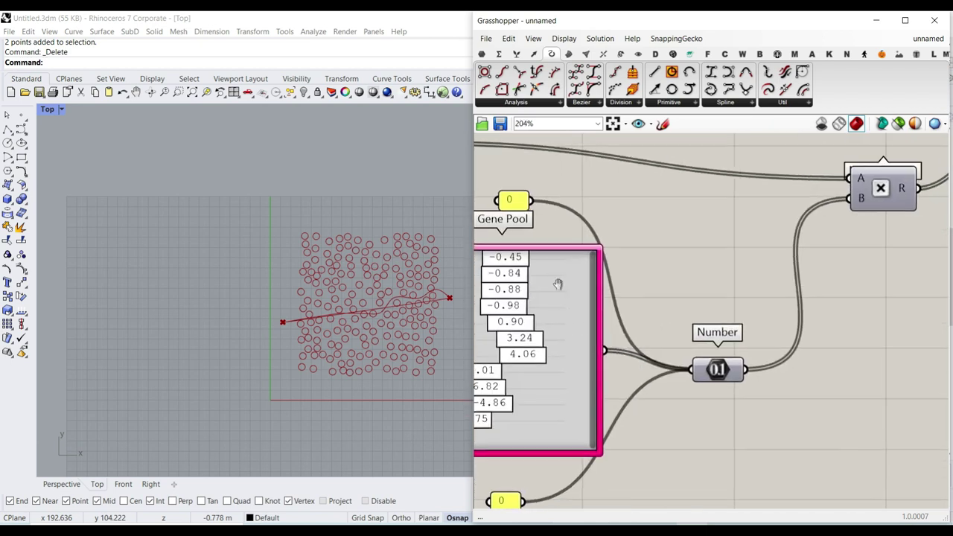
right_click(553, 287)
click(600, 388)
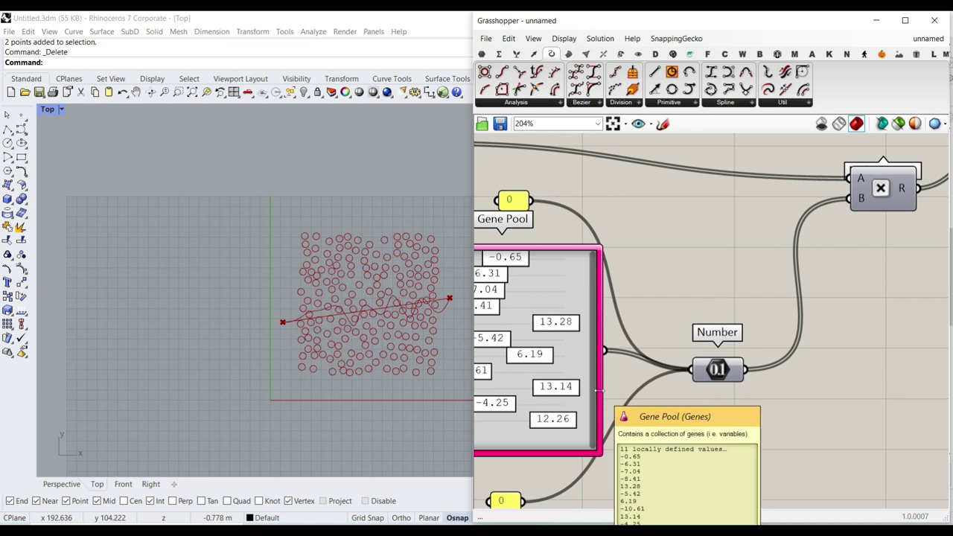
scroll(404, 308, up, 5)
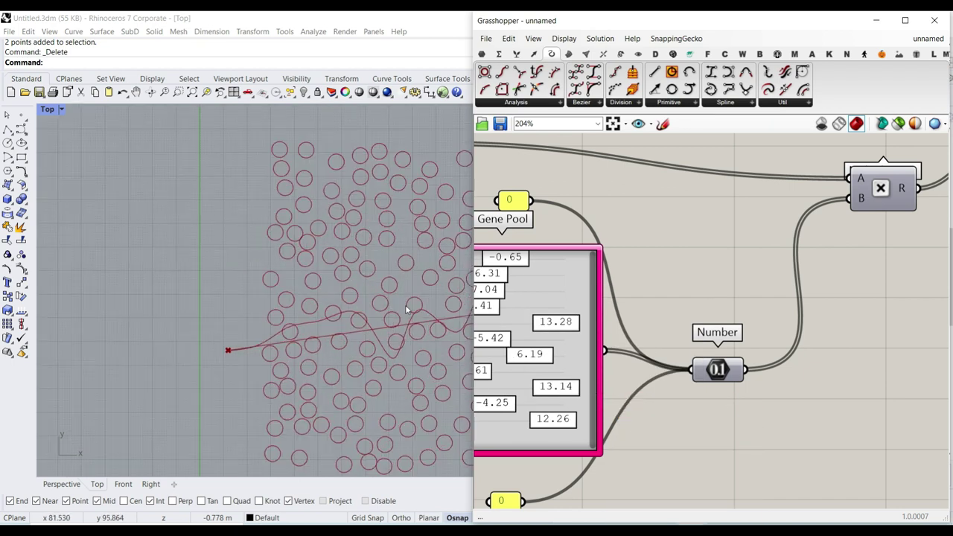
scroll(278, 303, down, 3)
scroll(286, 282, up, 1)
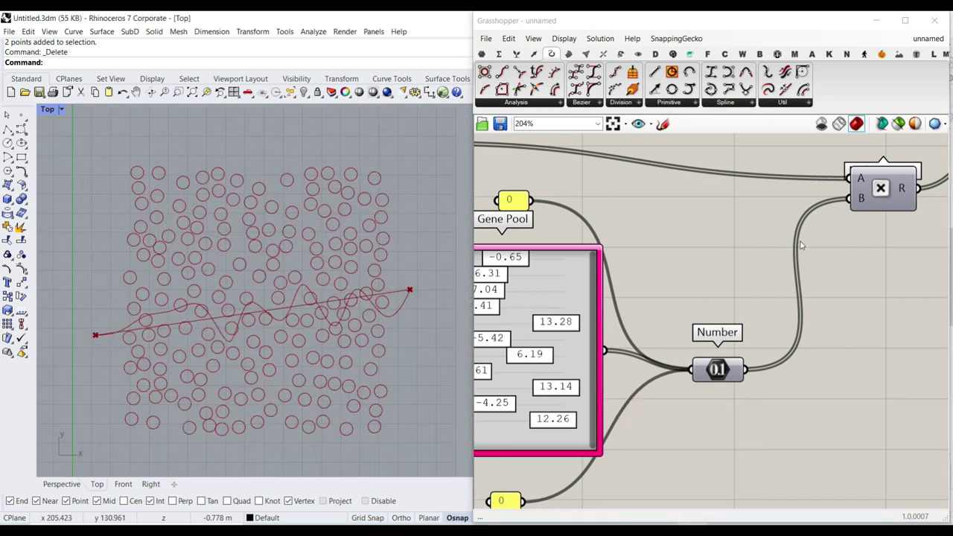
Add a Curve | Curve intersection component below the length panel and connect Interpolate's C output to its A input.
scroll(808, 245, down, 5)
scroll(728, 263, up, 4)
right_drag(620, 324, 846, 314)
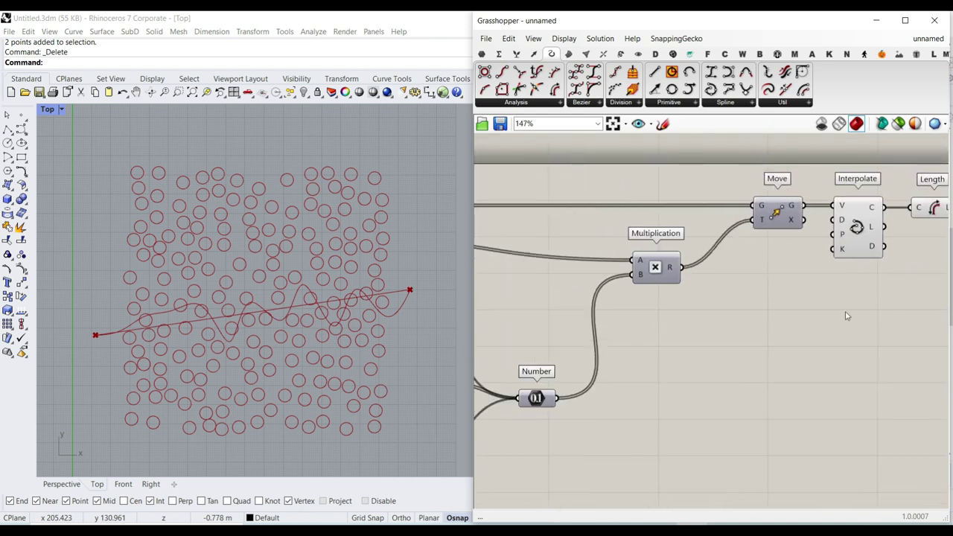
scroll(846, 314, down, 3)
right_drag(733, 341, 672, 348)
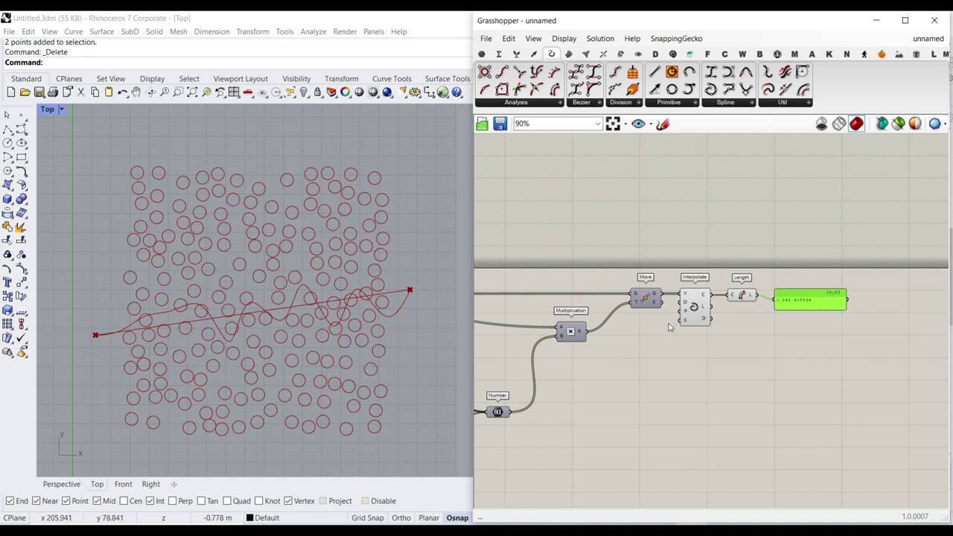
scroll(159, 317, up, 5)
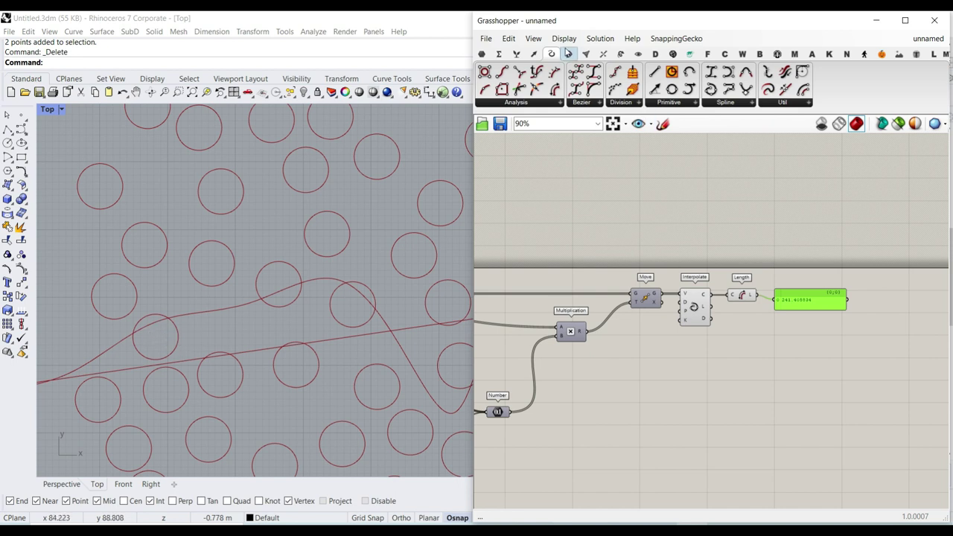
click(603, 53)
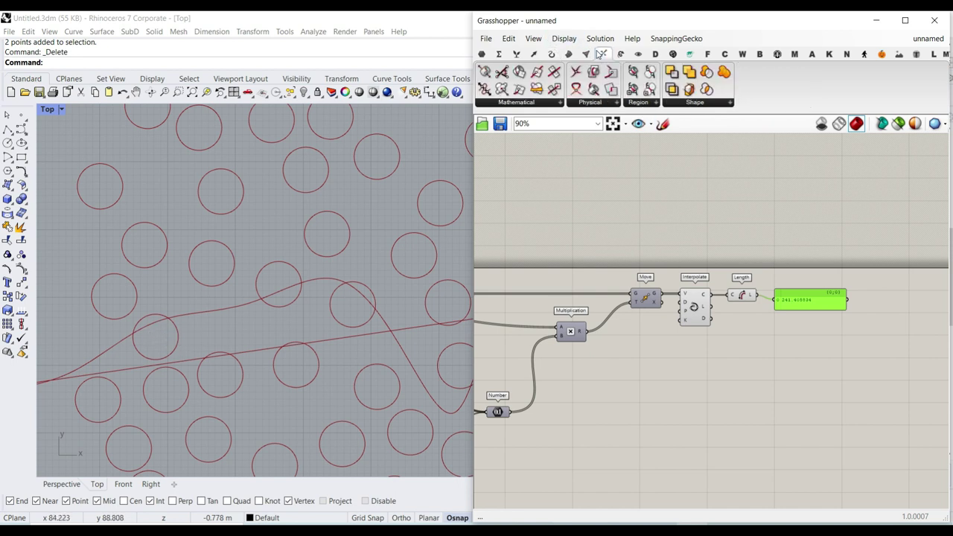
click(612, 103)
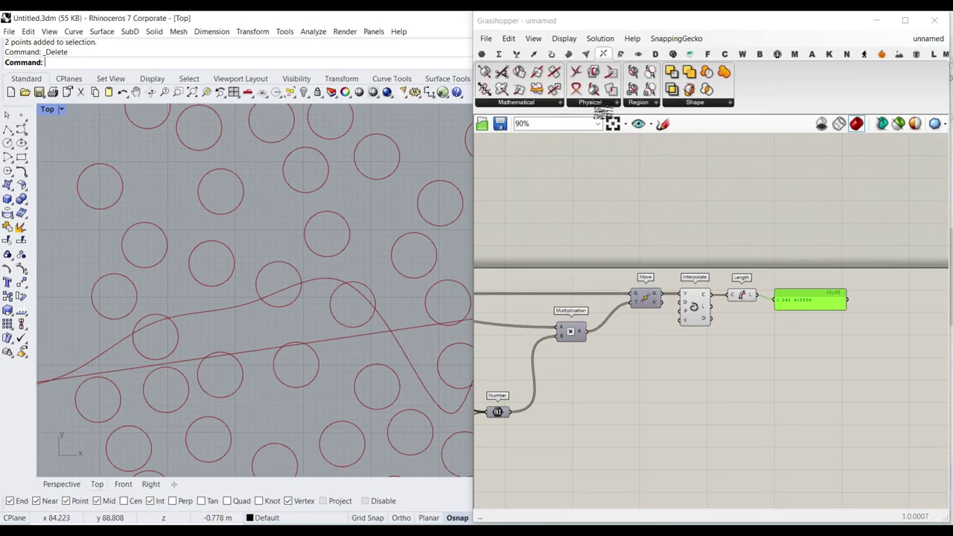
click(588, 104)
click(603, 149)
drag(683, 285, 772, 364)
scroll(759, 319, up, 4)
drag(635, 275, 733, 422)
Connect the Circle component's C output to input B of Curve | Curve.
scroll(641, 358, down, 3)
right_drag(641, 359, 801, 344)
right_drag(723, 401, 940, 351)
scroll(644, 328, up, 2)
scroll(660, 335, down, 6)
scroll(790, 344, up, 4)
middle_click(793, 344)
right_drag(658, 325, 857, 317)
scroll(533, 328, up, 2)
drag(531, 328, 544, 358)
scroll(539, 357, down, 2)
scroll(546, 362, down, 3)
scroll(819, 331, up, 2)
scroll(731, 340, up, 4)
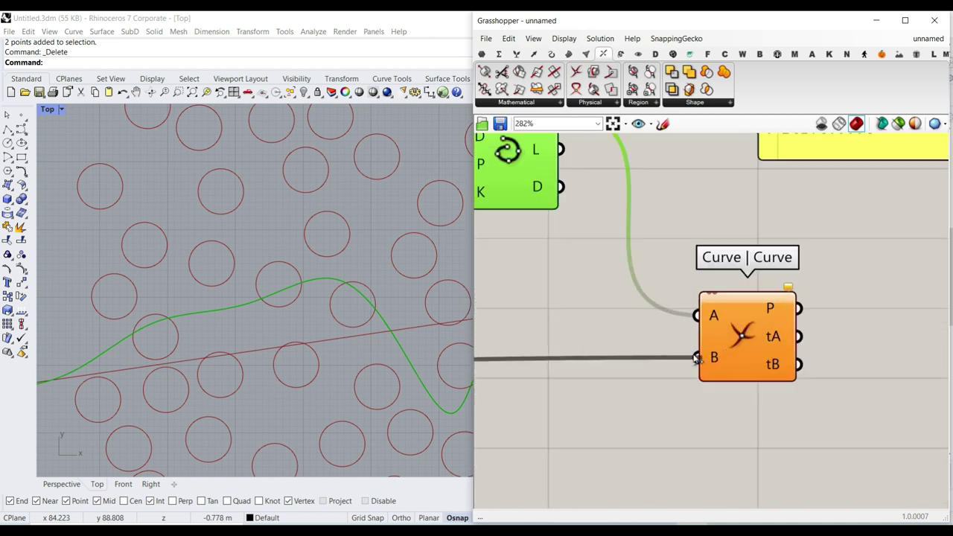
click(730, 336)
Examine the intersection points in the viewport, the P output's data and the curves in input B of Curve | Curve.
scroll(311, 311, down, 8)
right_drag(787, 310, 673, 291)
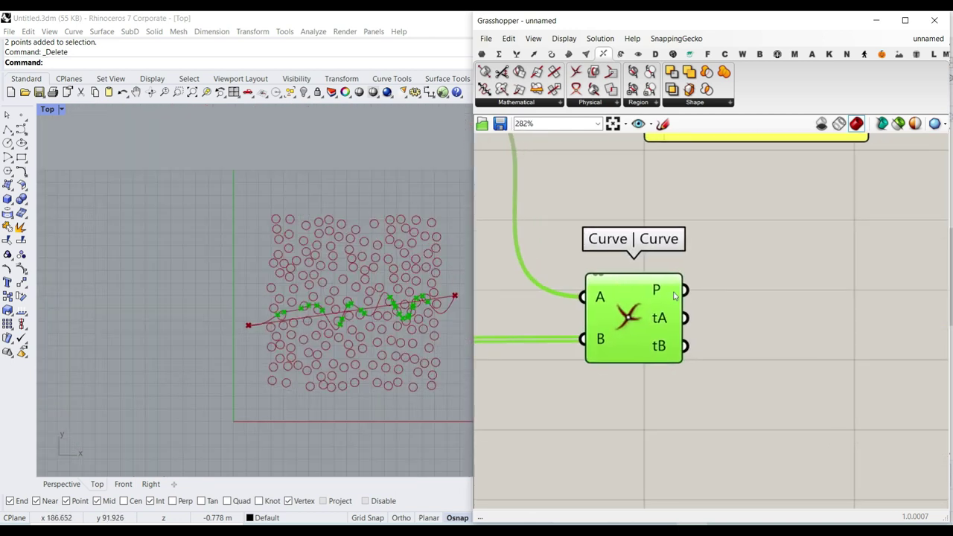
mouse_move(670, 284)
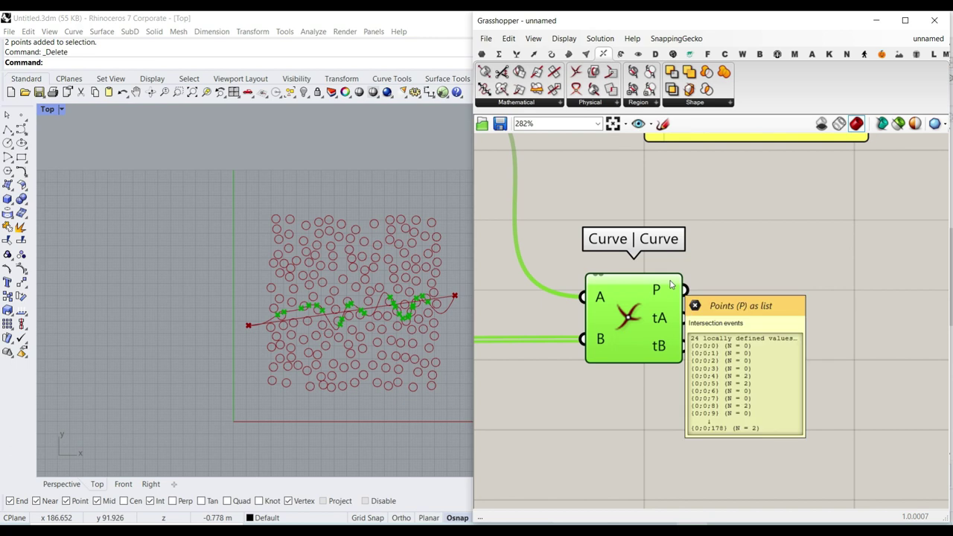
right_drag(671, 284, 609, 246)
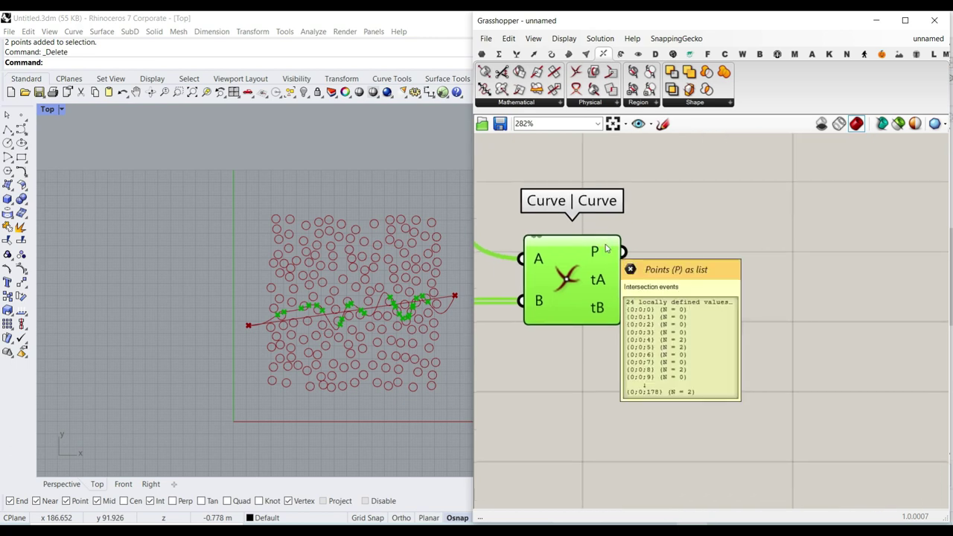
mouse_move(534, 300)
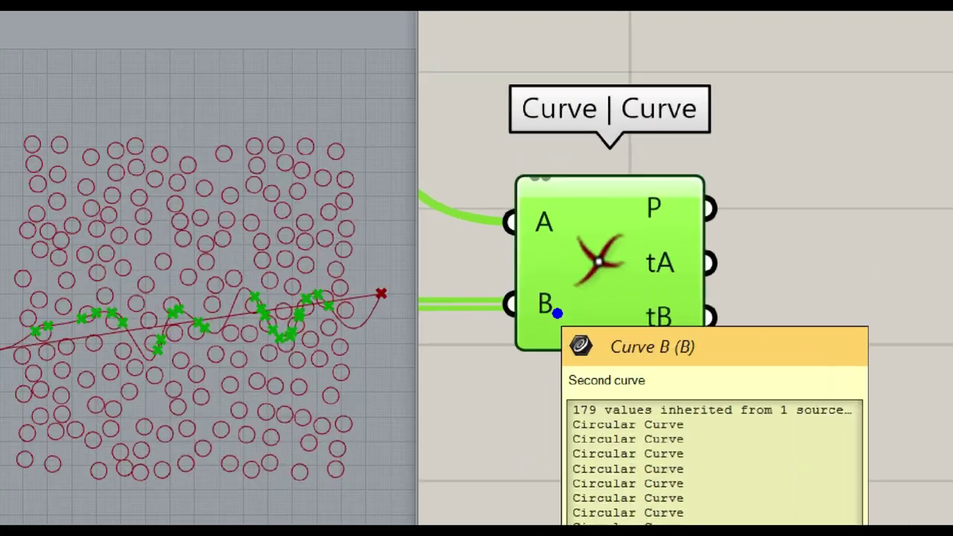
mouse_move(578, 346)
mouse_down()
mouse_move(567, 367)
mouse_move(569, 352)
mouse_up()
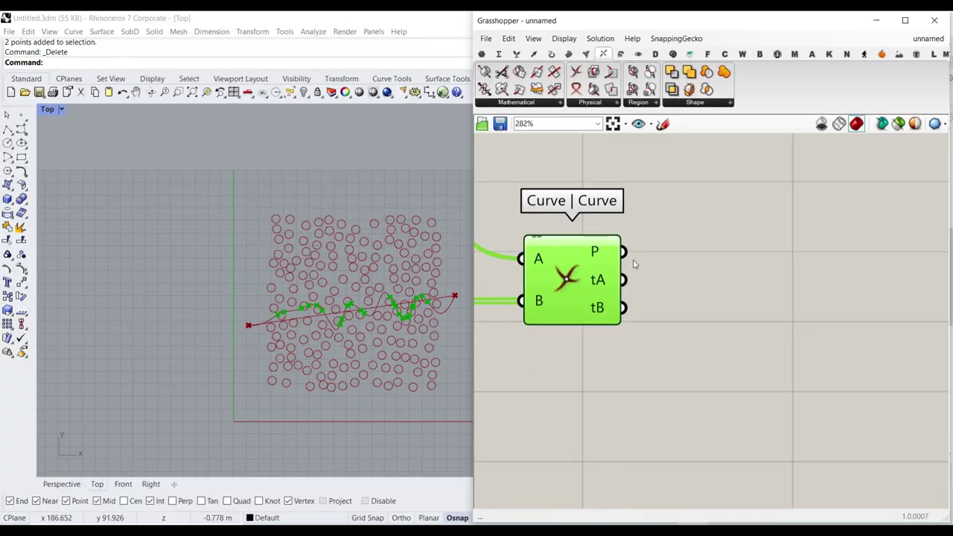
Flatten the P output of Curve | Curve and inspect its intersection points as a single list.
mouse_move(610, 253)
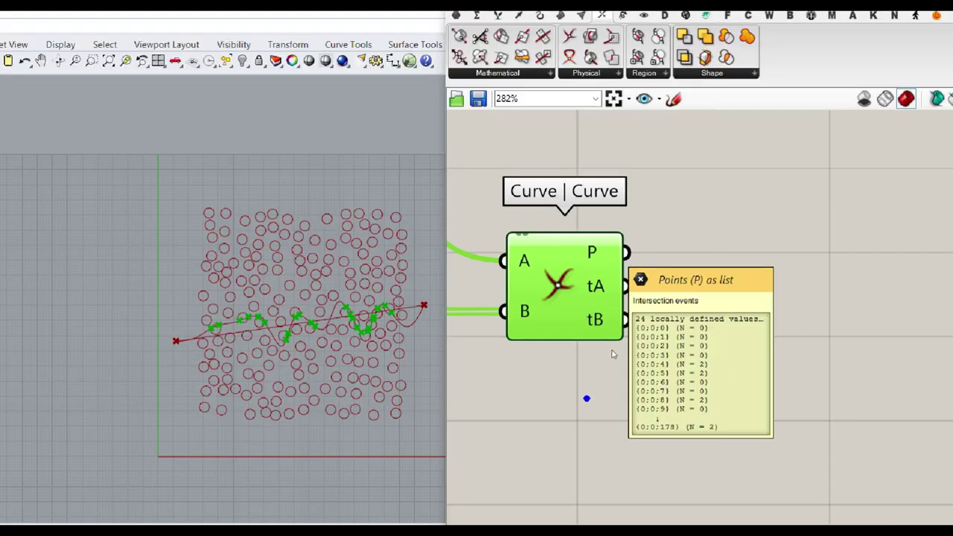
click(608, 377)
scroll(267, 337, up, 8)
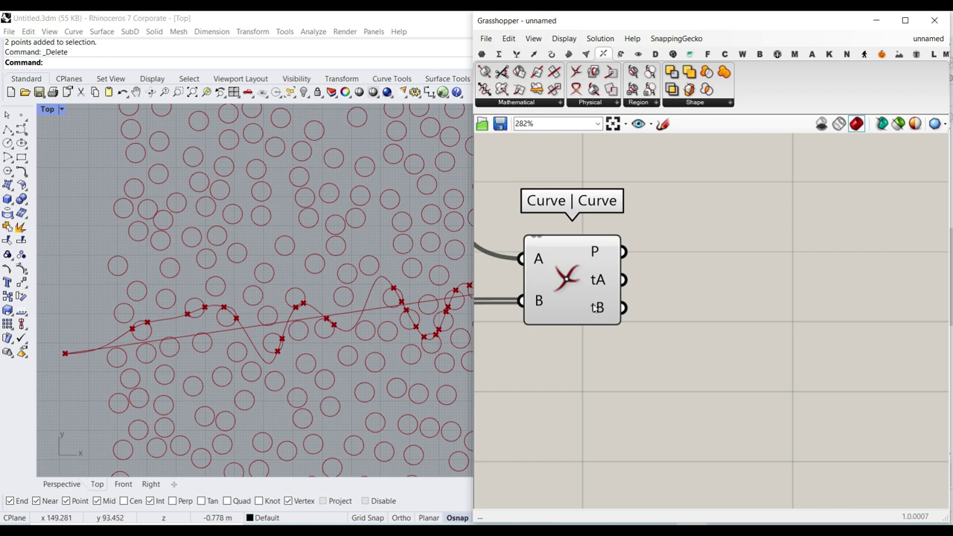
right_click(595, 255)
click(640, 291)
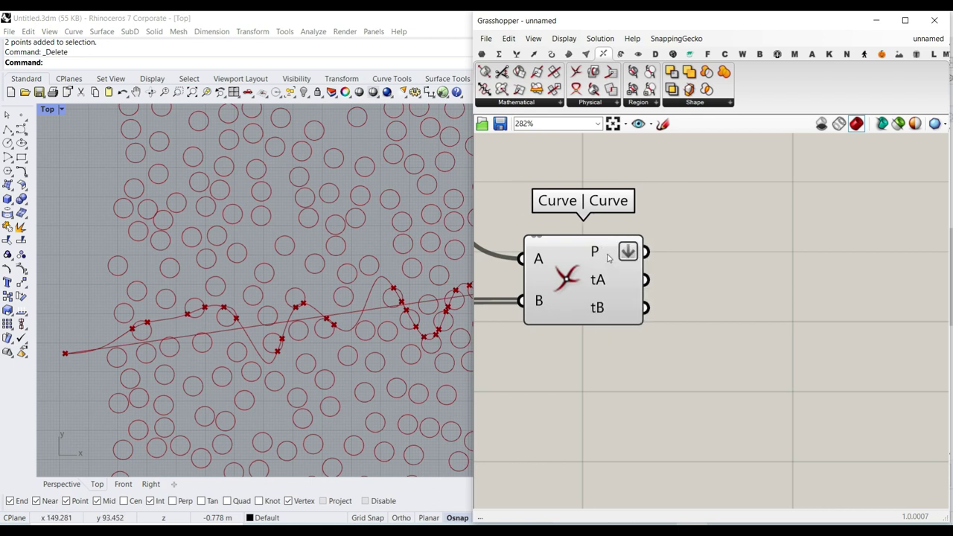
mouse_move(607, 256)
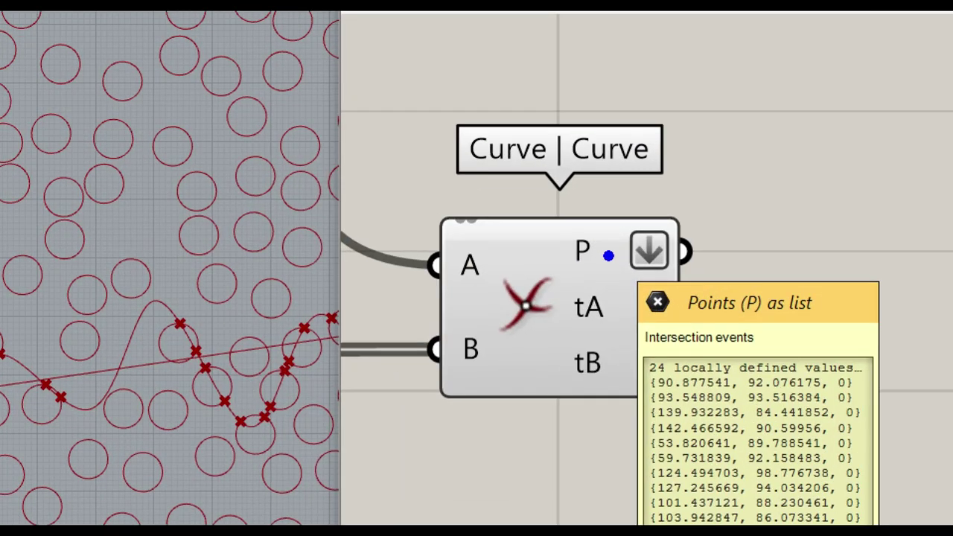
mouse_move(694, 202)
mouse_down()
mouse_move(632, 277)
mouse_move(651, 192)
mouse_up()
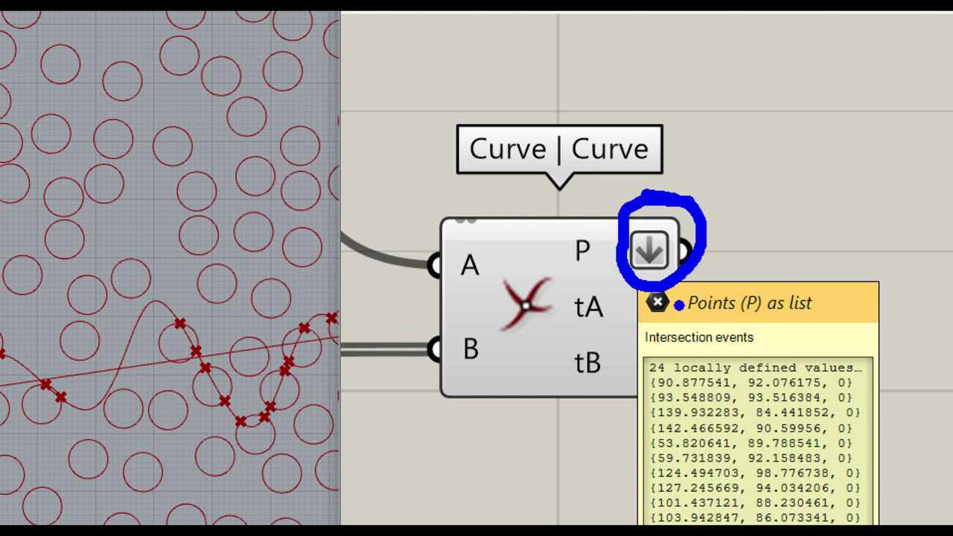
mouse_move(697, 344)
mouse_down()
mouse_move(616, 388)
mouse_move(679, 326)
mouse_up()
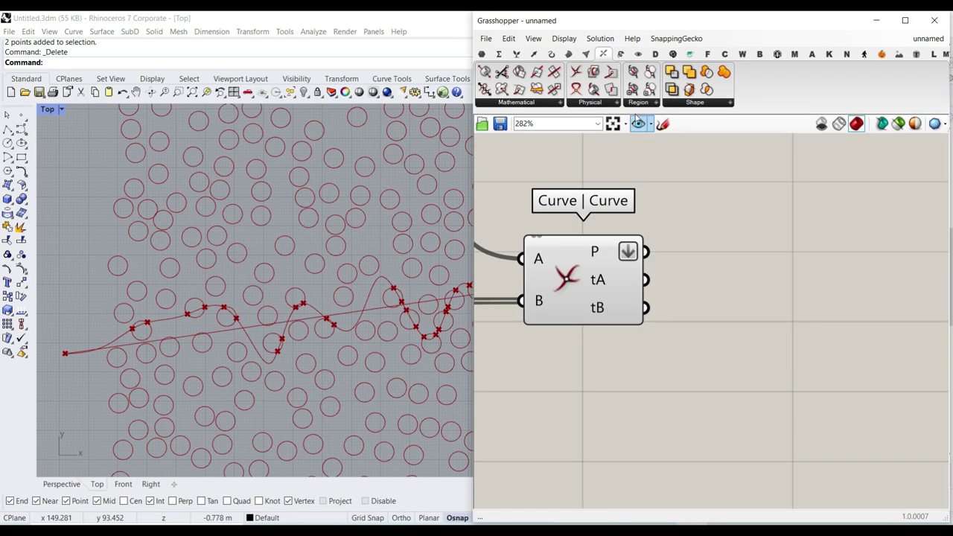
Add a List Length component beside Curve | Curve and connect the flattened P output to its L input.
click(516, 55)
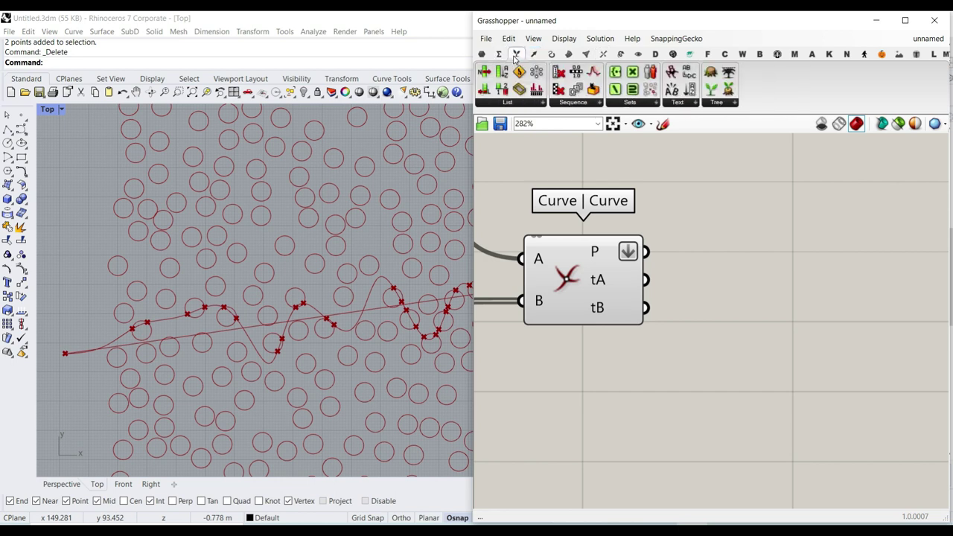
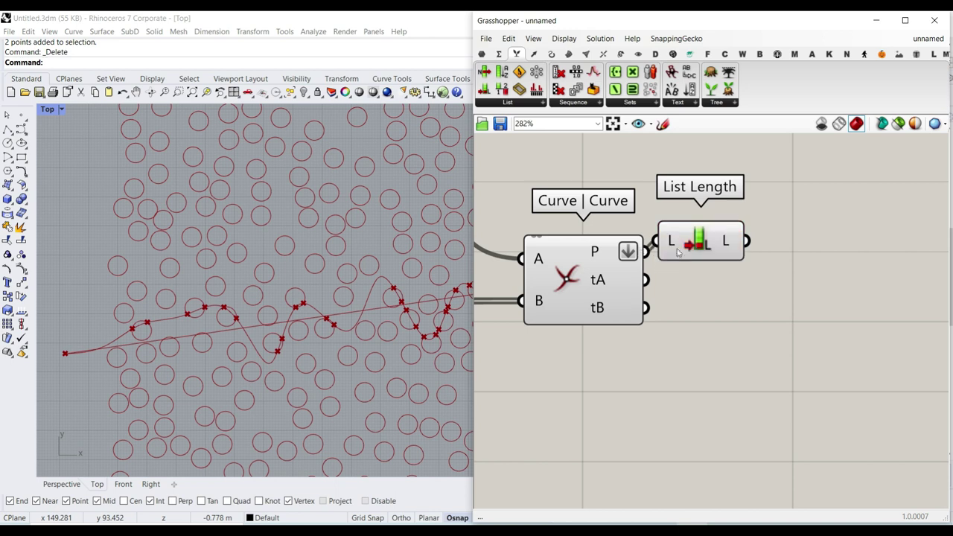
right_drag(744, 250, 642, 233)
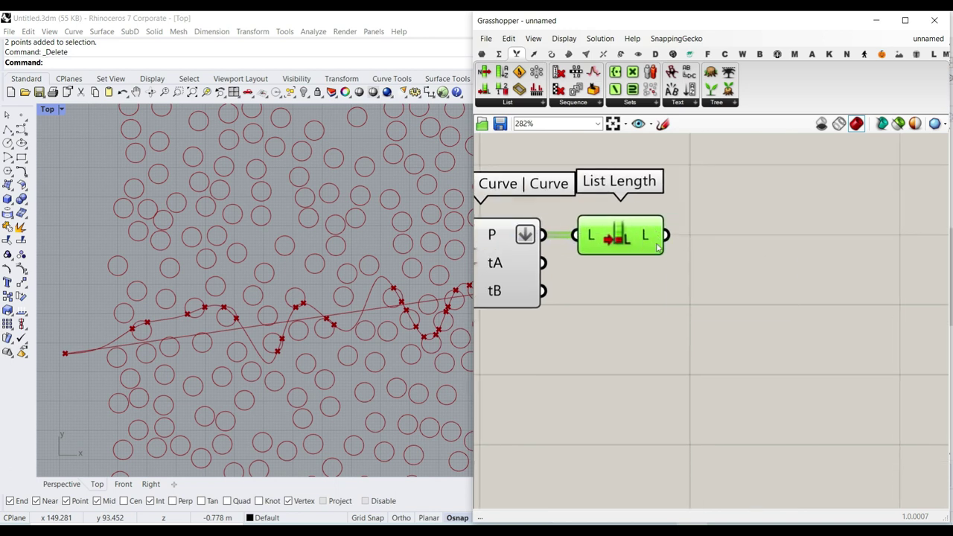
scroll(759, 290, down, 5)
scroll(695, 218, up, 4)
right_drag(667, 226, 675, 291)
drag(722, 218, 684, 263)
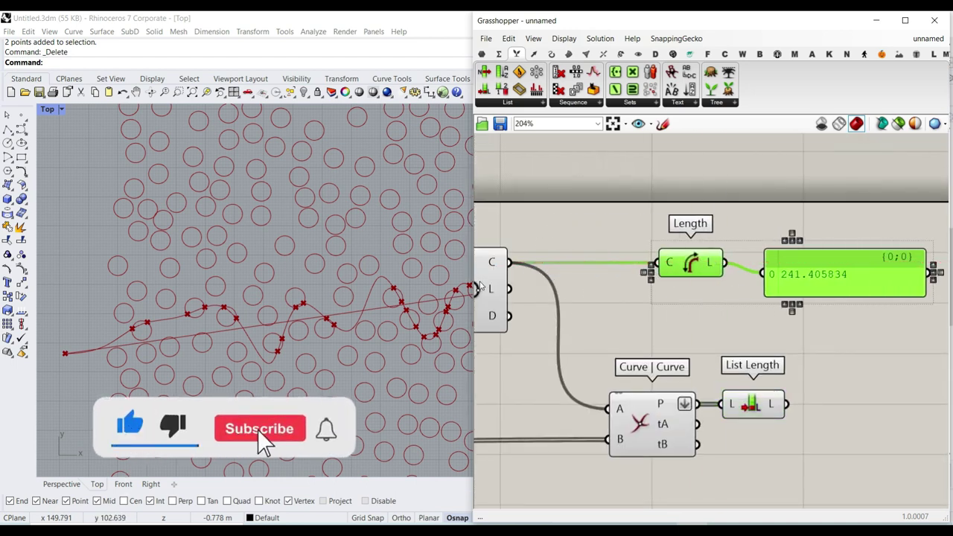
click(531, 285)
scroll(531, 285, up, 3)
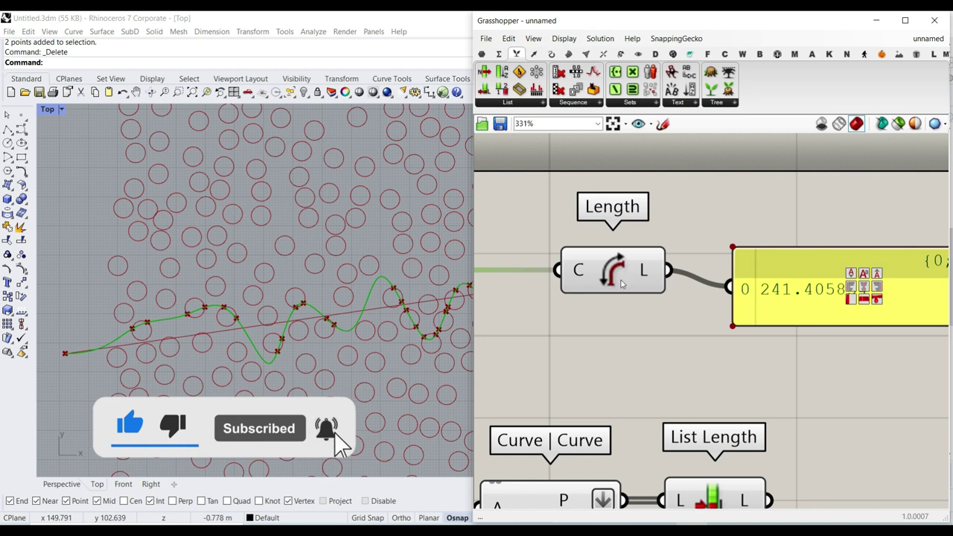
right_drag(646, 278, 675, 255)
drag(665, 243, 620, 267)
right_drag(710, 354, 660, 296)
scroll(672, 350, down, 2)
Rearrange the length panel and List Length, and connect a copy of the panel to List Length's L output.
drag(746, 246, 817, 253)
drag(696, 399, 690, 348)
click(822, 270)
alt+drag(828, 265, 808, 343)
drag(720, 348, 748, 337)
right_drag(794, 346, 732, 344)
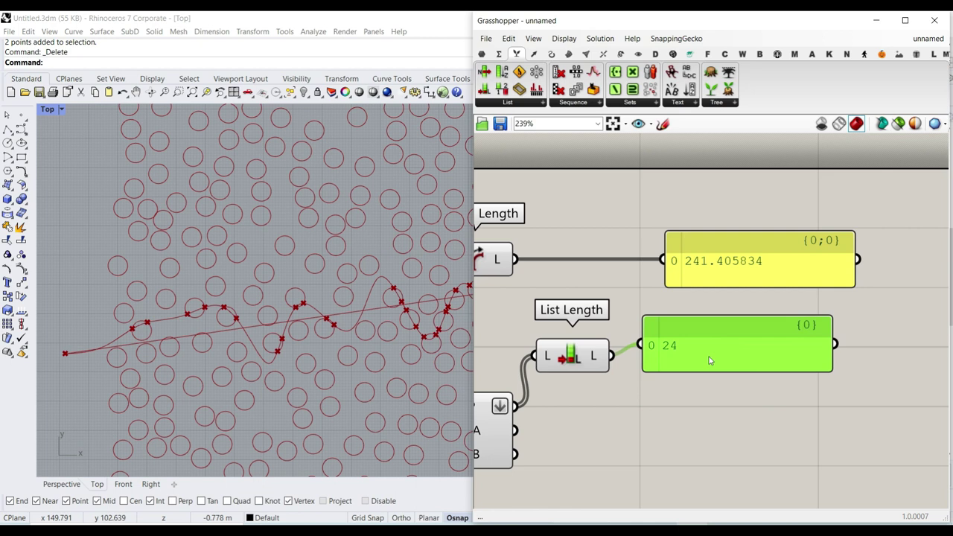
Title the List Length panel "Number of inter.", enlarge it and move it farther from the component.
right_click(712, 333)
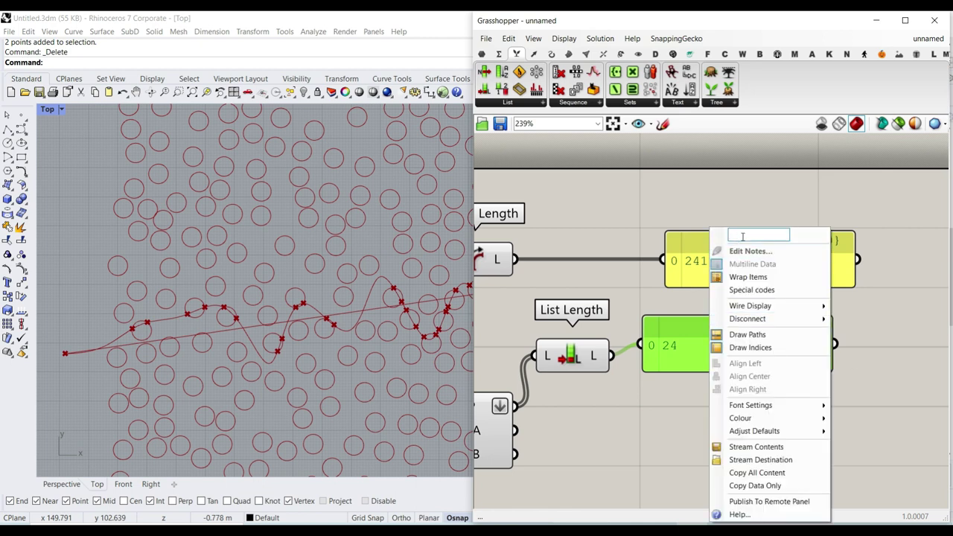
text(Number of)
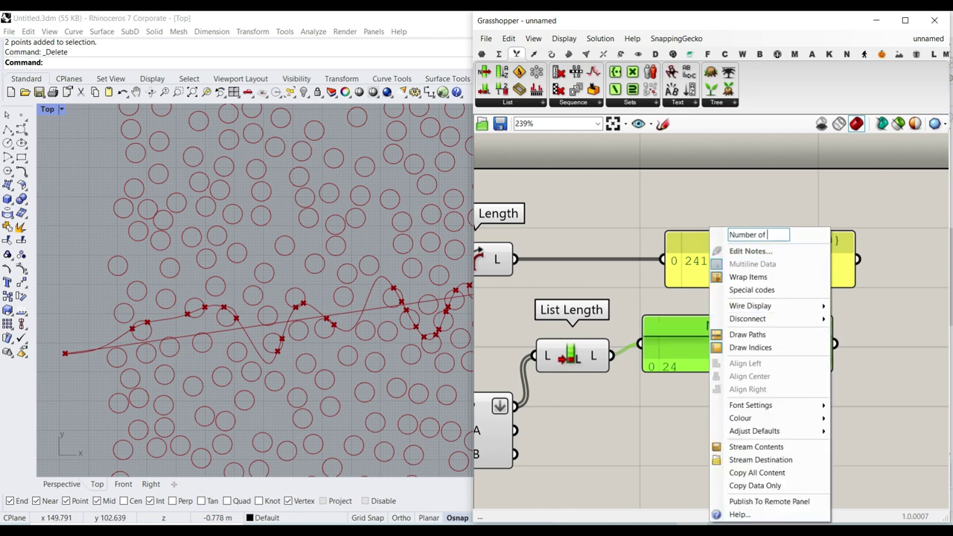
text( inter.)
click(665, 285)
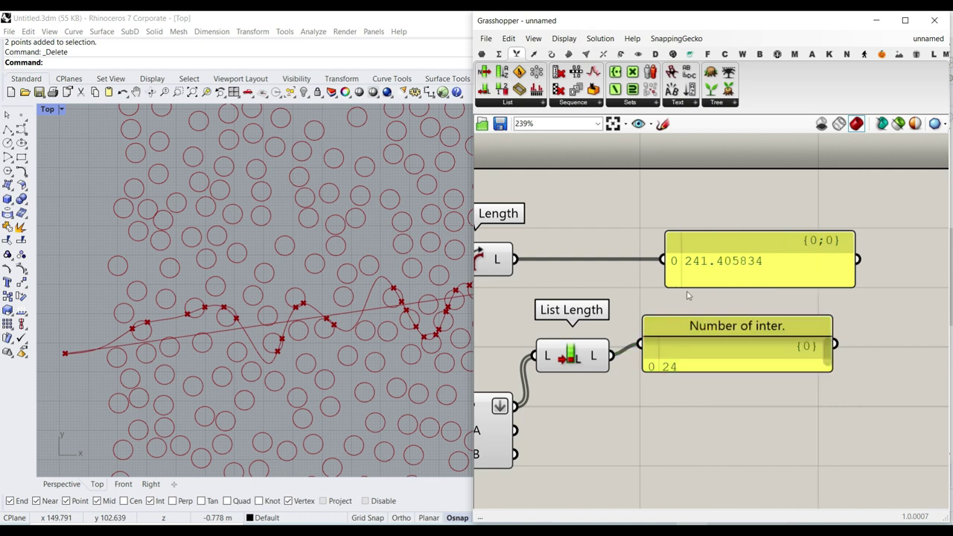
drag(827, 367, 892, 390)
drag(721, 383, 800, 384)
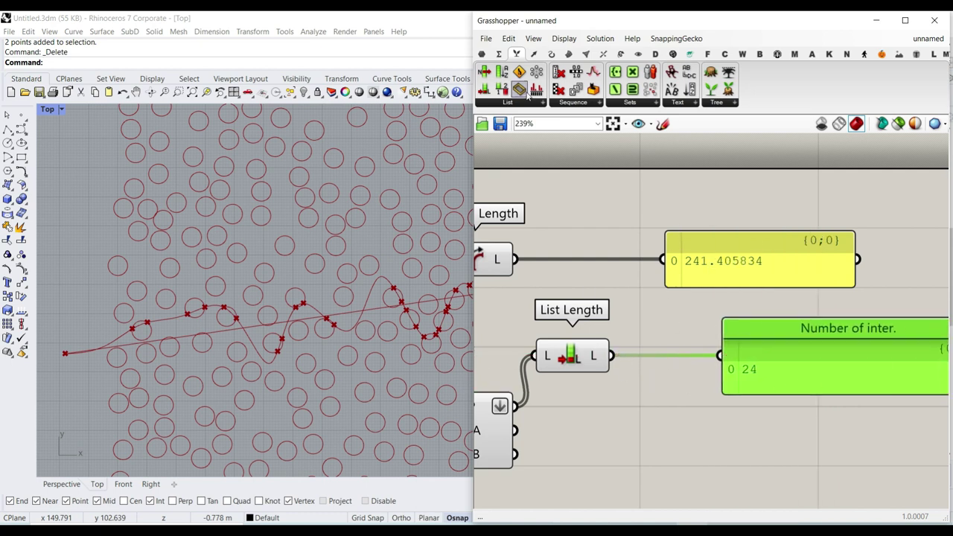
Add a Multiplication component below List Length and connect List Length's L output to its A input.
click(499, 54)
drag(580, 72, 662, 415)
drag(611, 355, 624, 403)
right_drag(667, 462, 742, 385)
click(742, 385)
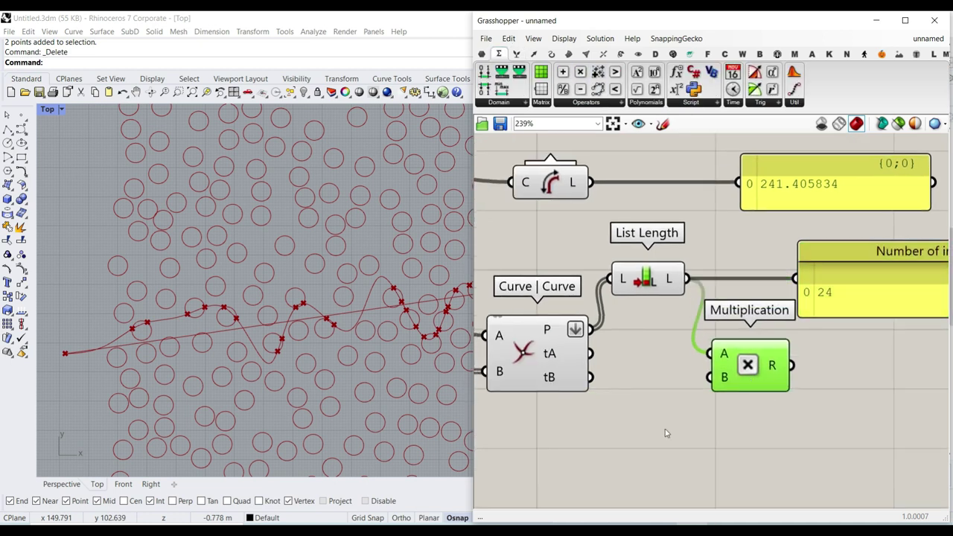
Create a panel containing 1000 and connect it to Multiplication's B input.
double_click(624, 435)
scroll(759, 198, up, 3)
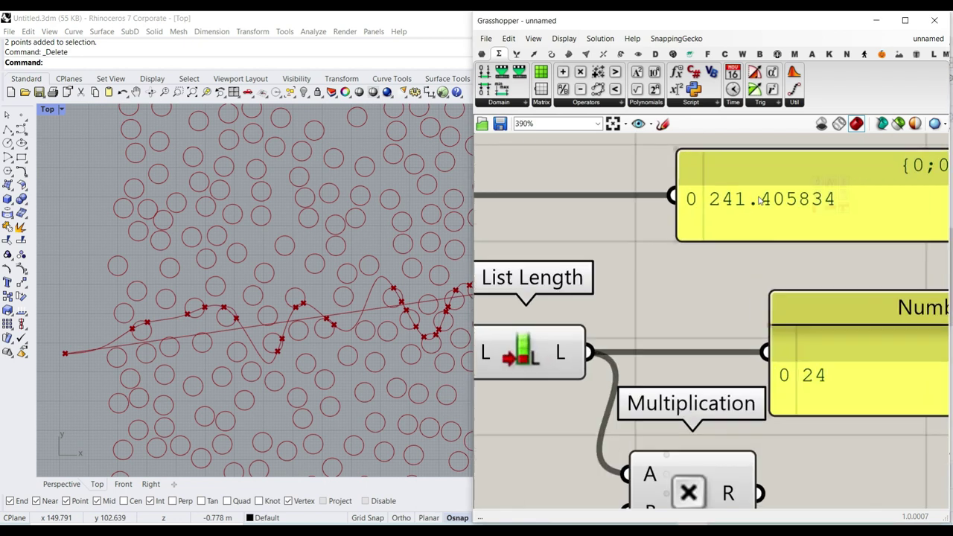
scroll(722, 226, down, 2)
right_drag(664, 324, 755, 278)
double_click(673, 449)
text(//100)
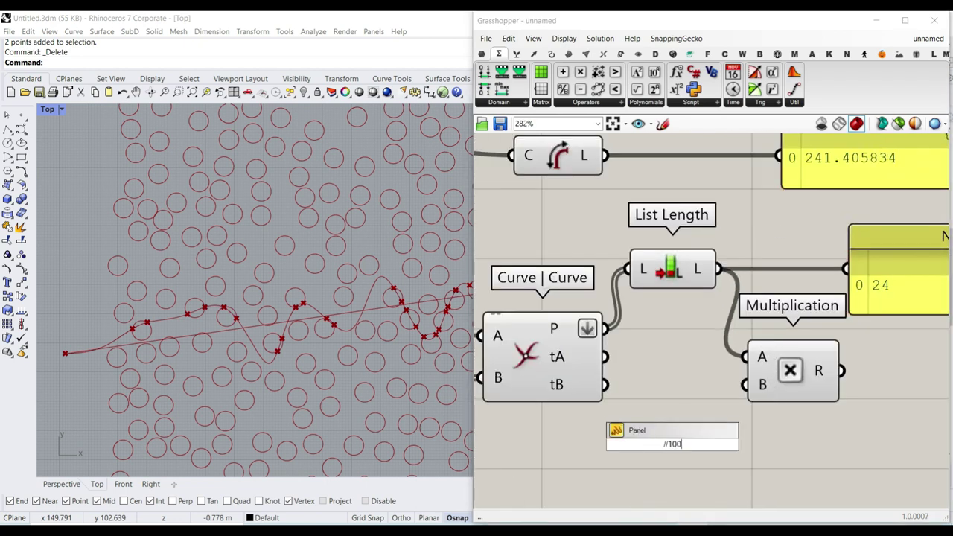
text(0)
key(Return)
drag(708, 443, 745, 385)
Add an Addition component with the Length component's L output in A and Multiplication's R output in B.
right_drag(844, 364, 708, 376)
scroll(707, 375, down, 2)
drag(667, 252, 737, 251)
drag(562, 72, 629, 274)
drag(521, 246, 689, 296)
drag(695, 401, 653, 284)
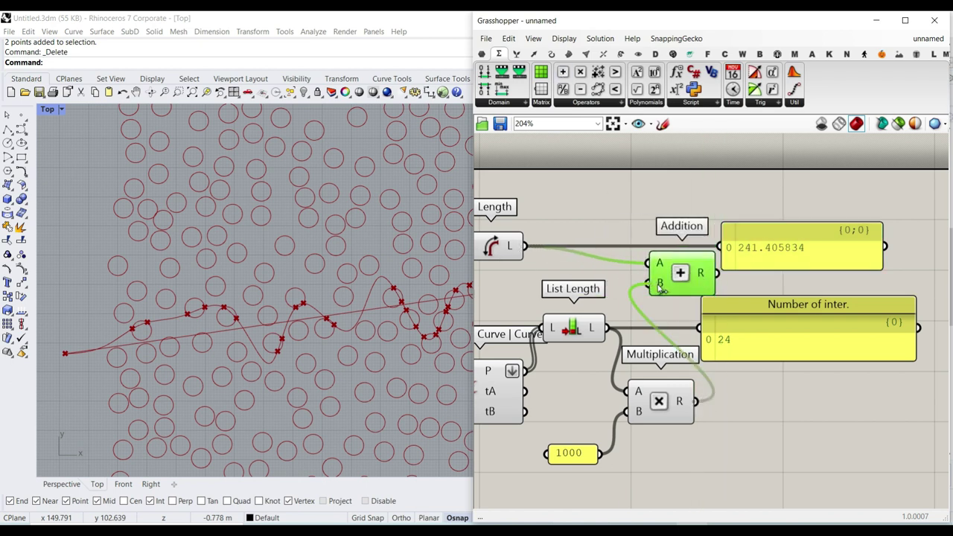
Place a copy of the length panel below the original and connect Addition's R output to it.
right_drag(724, 290, 648, 296)
drag(708, 258, 729, 281)
drag(640, 278, 677, 262)
scroll(770, 242, up, 2)
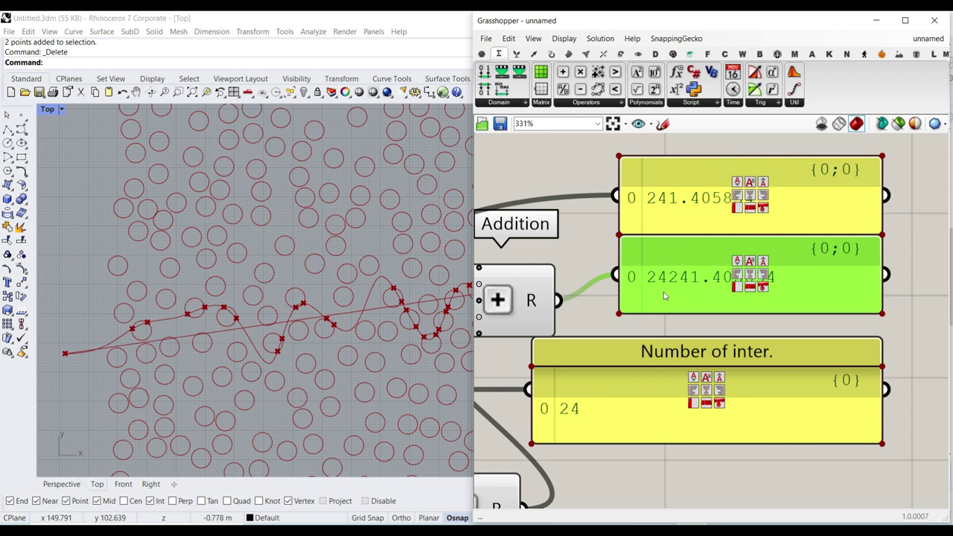
Title the curve length panel "Actual Length", enlarge it and space it apart from the Addition panel.
right_drag(666, 297, 659, 299)
right_drag(678, 173, 651, 200)
right_click(651, 199)
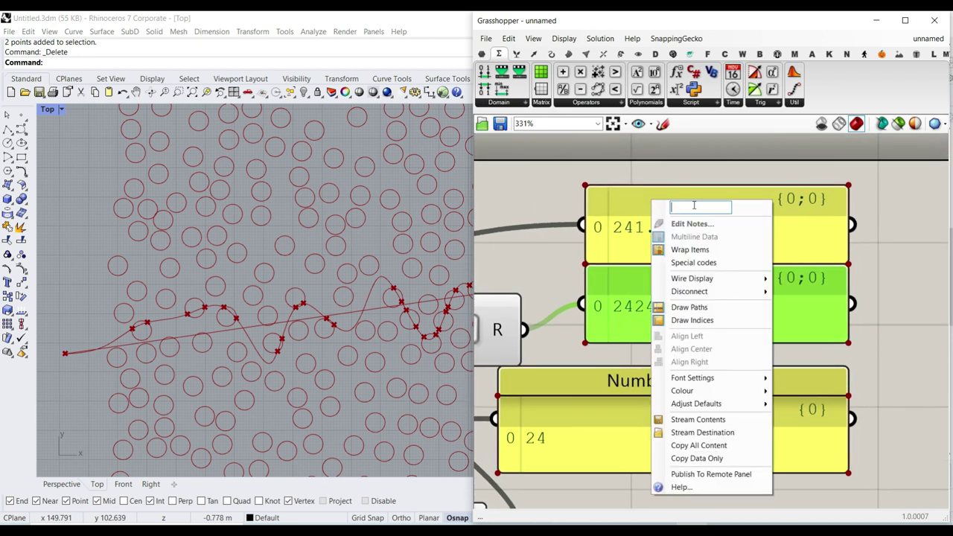
text(Actual Length)
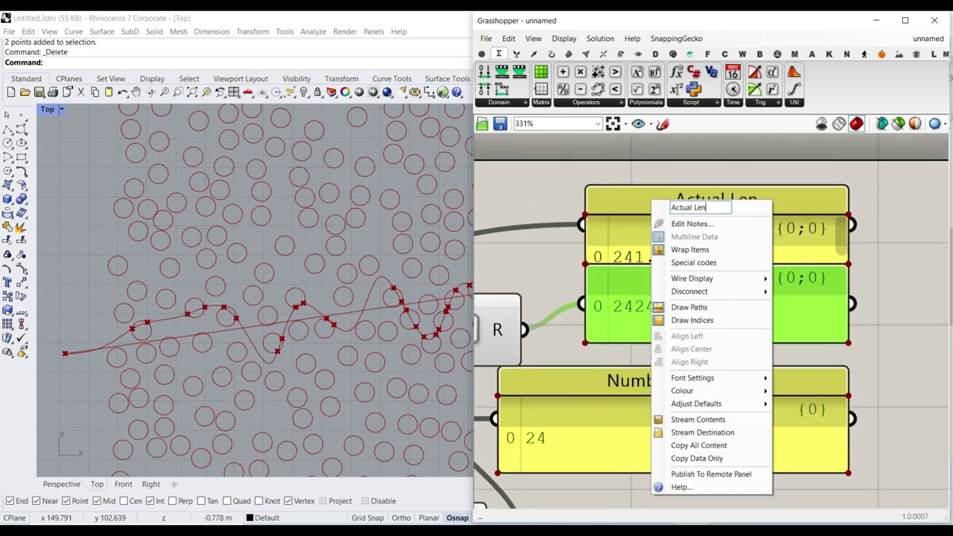
right_drag(637, 269, 562, 239)
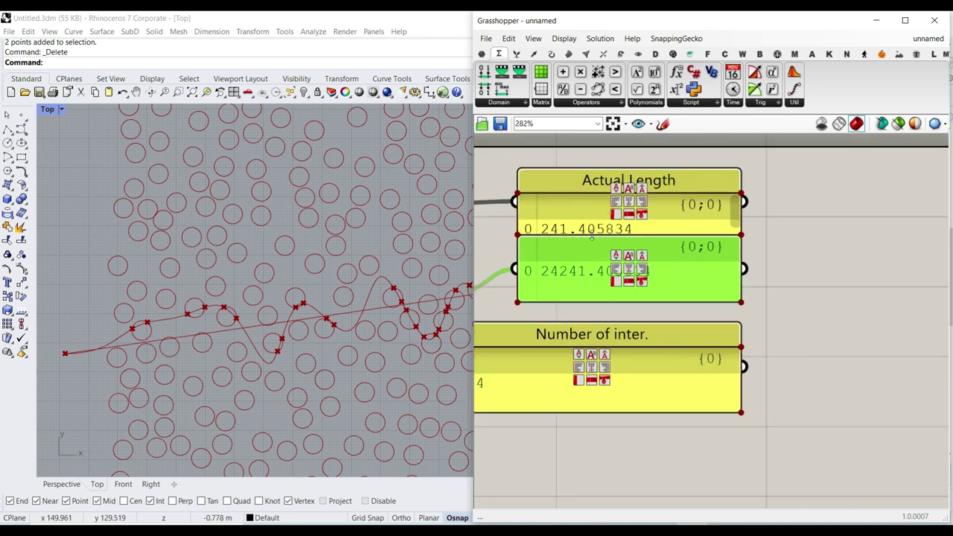
scroll(579, 241, down, 1)
right_drag(647, 214, 650, 258)
drag(650, 258, 651, 213)
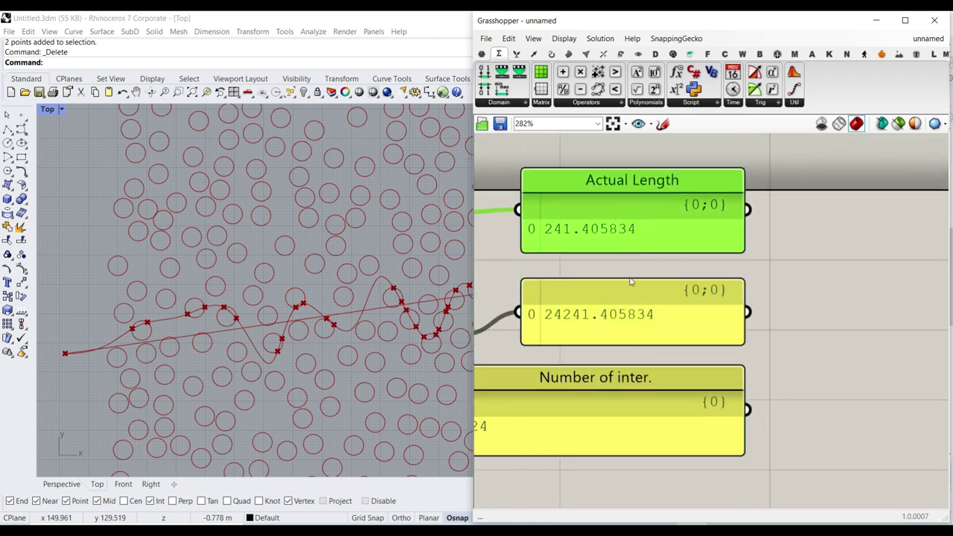
Title the Addition result panel "Length with negative score" and widen it to fit the title.
right_click(613, 228)
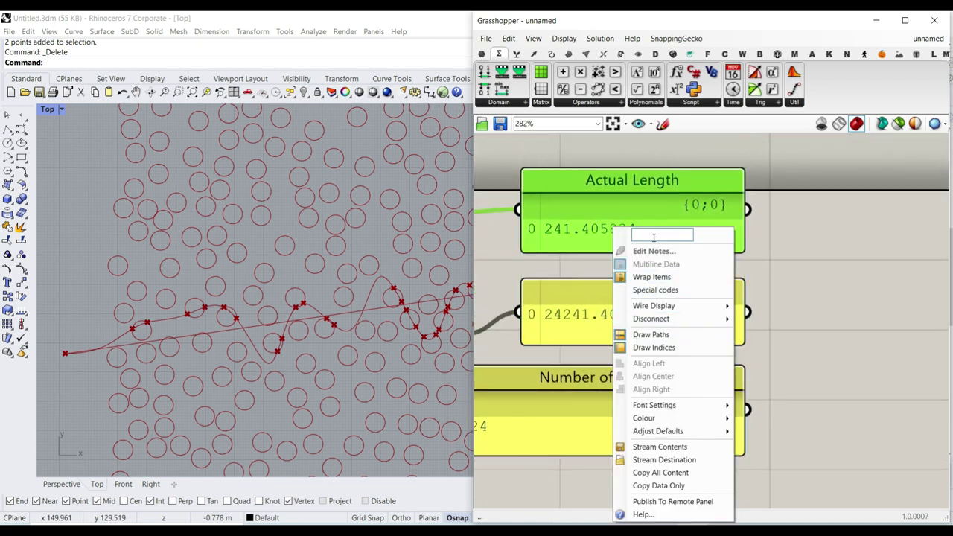
text(Len)
text(gth with negative s)
text(core)
key(Return)
right_drag(739, 354, 665, 316)
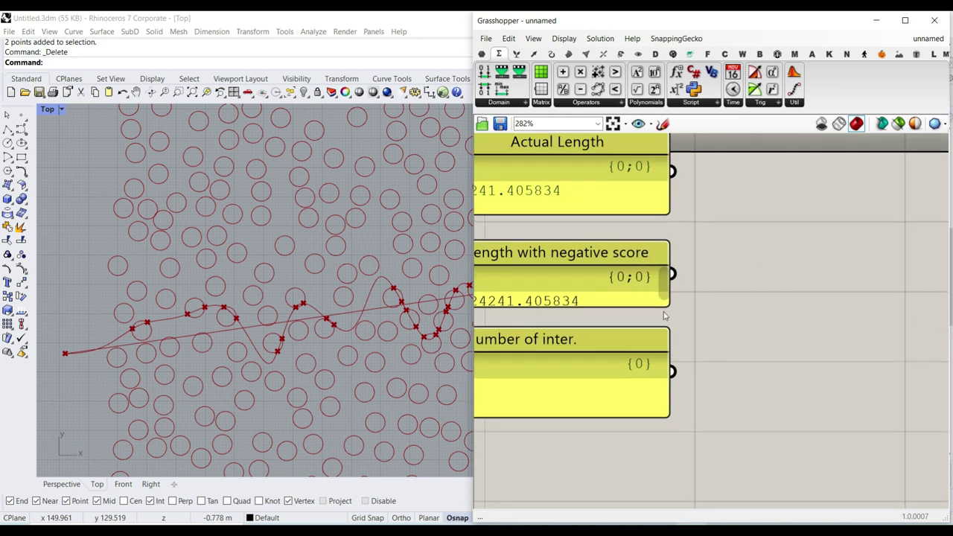
drag(666, 304, 791, 307)
scroll(728, 301, down, 1)
click(725, 307)
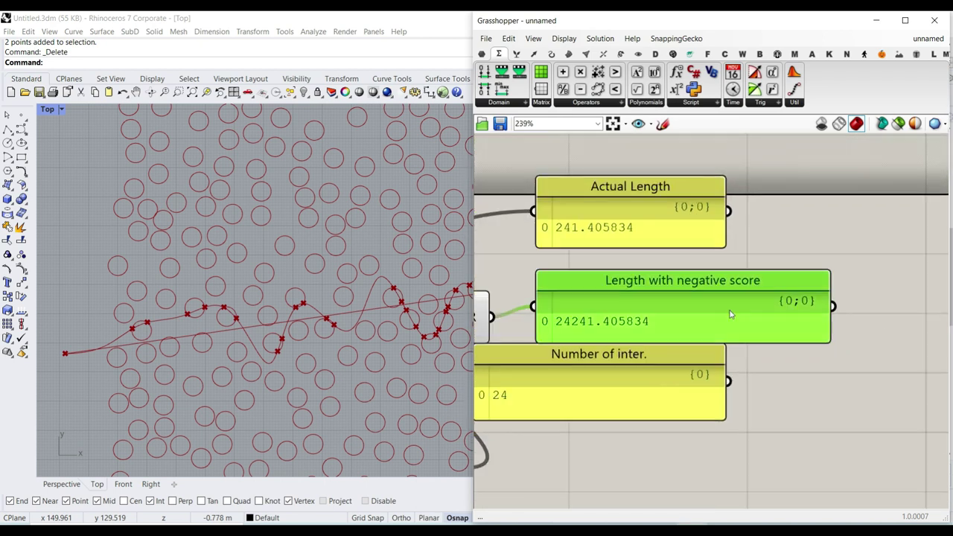
Examine how the Addition output in the "Length with negative score" panel relates to the actual length and intersection count.
right_drag(725, 308, 802, 276)
scroll(640, 266, up, 3)
right_drag(625, 291, 809, 274)
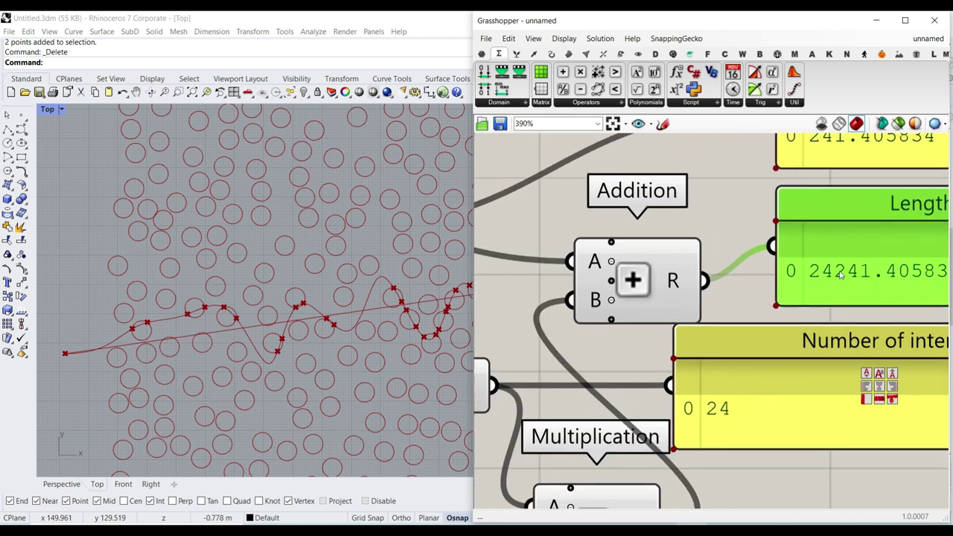
scroll(808, 275, down, 5)
right_drag(707, 305, 792, 305)
scroll(553, 340, down, 5)
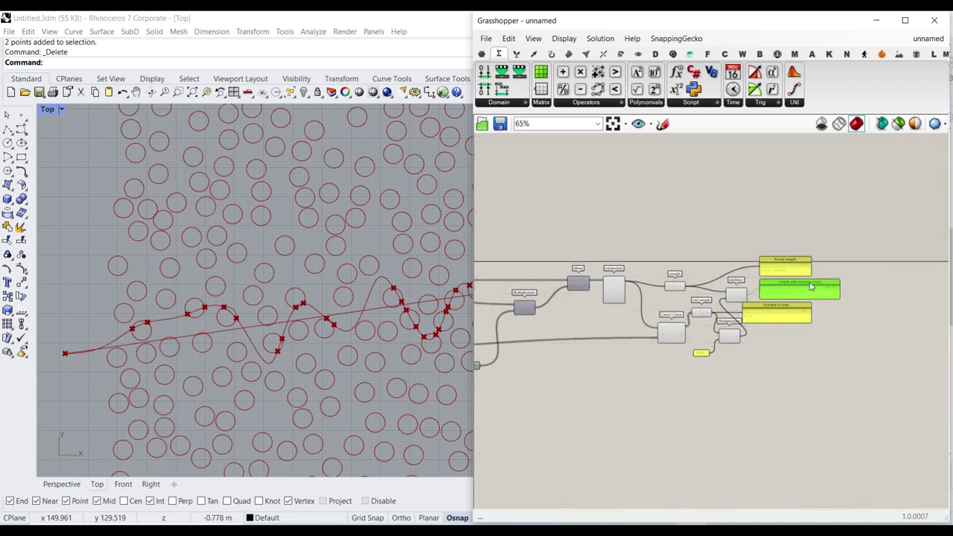
scroll(710, 320, up, 10)
scroll(711, 320, up, 3)
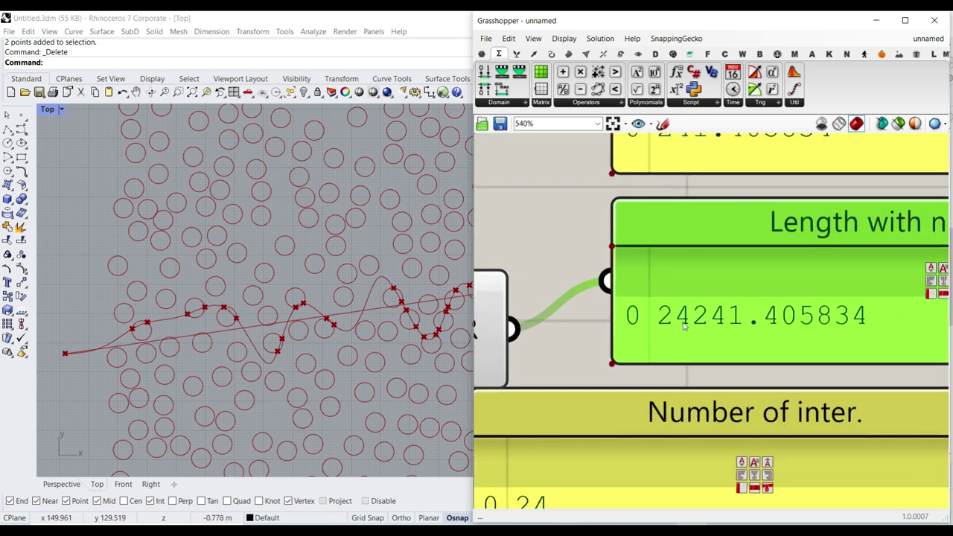
scroll(683, 326, down, 10)
Set Gene Pool sliders 0, 1, 3, 4 and 5 to -1.81, 0.00, 1.25, 0.29 and -1.94, and check the negative-score length.
right_drag(549, 347, 808, 325)
right_drag(625, 338, 810, 305)
scroll(644, 335, up, 8)
drag(728, 304, 610, 320)
drag(600, 262, 654, 268)
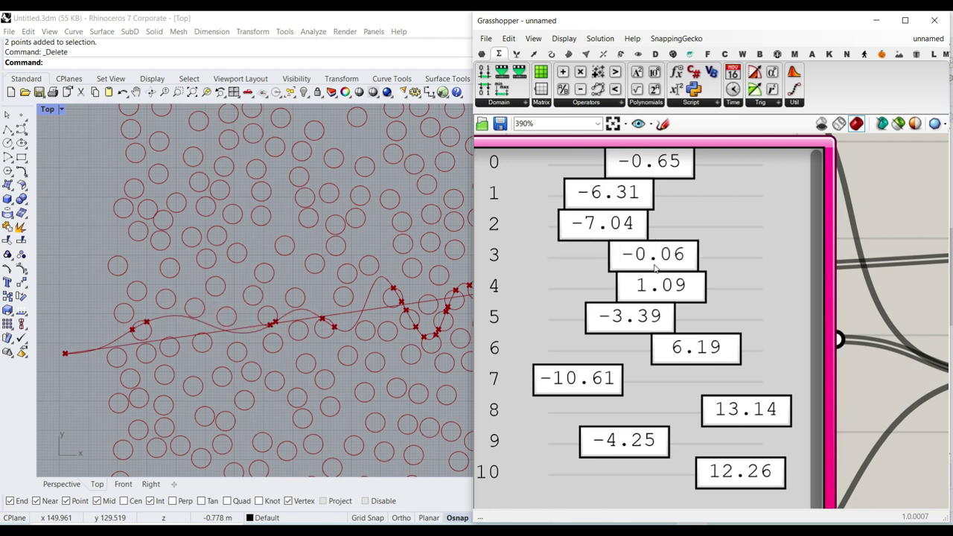
drag(614, 204, 649, 179)
drag(655, 315, 655, 321)
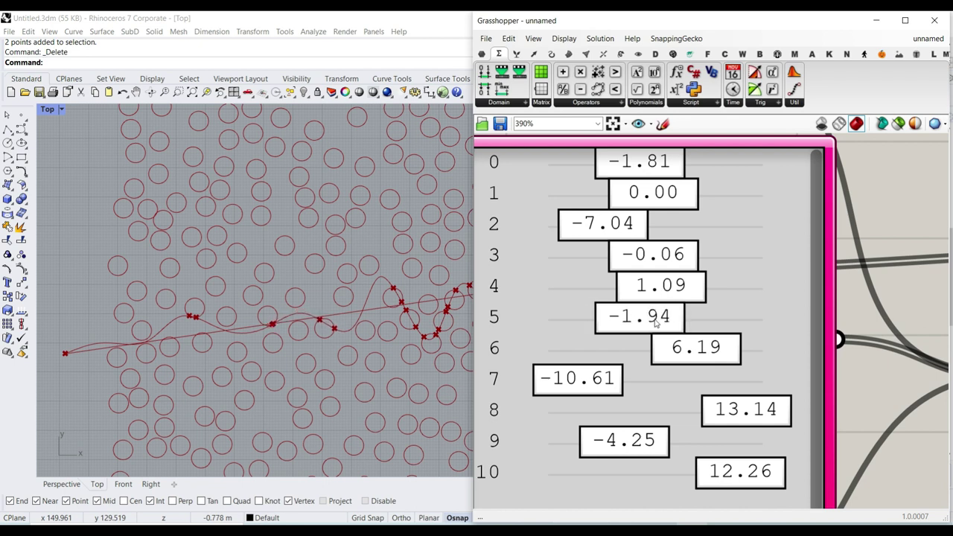
drag(666, 282, 676, 253)
scroll(806, 254, down, 8)
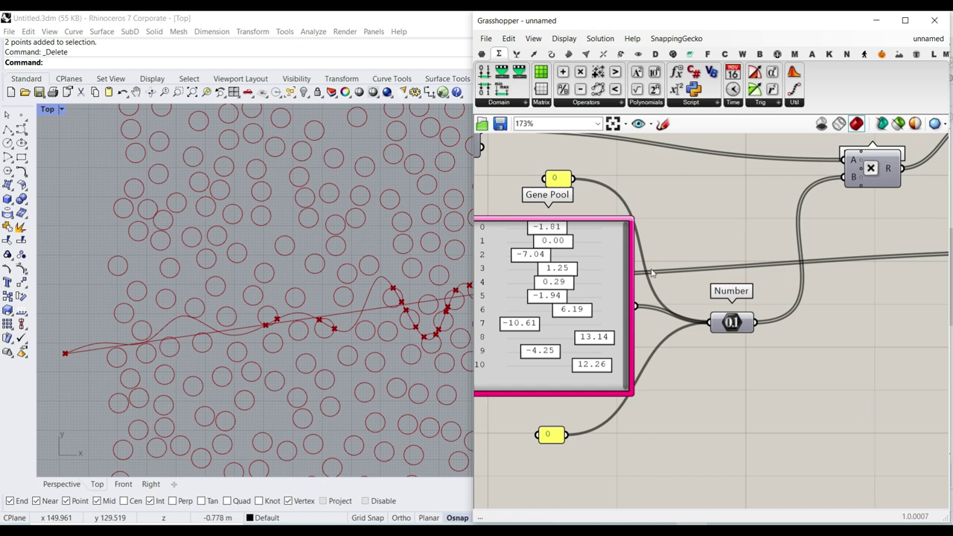
scroll(703, 276, up, 10)
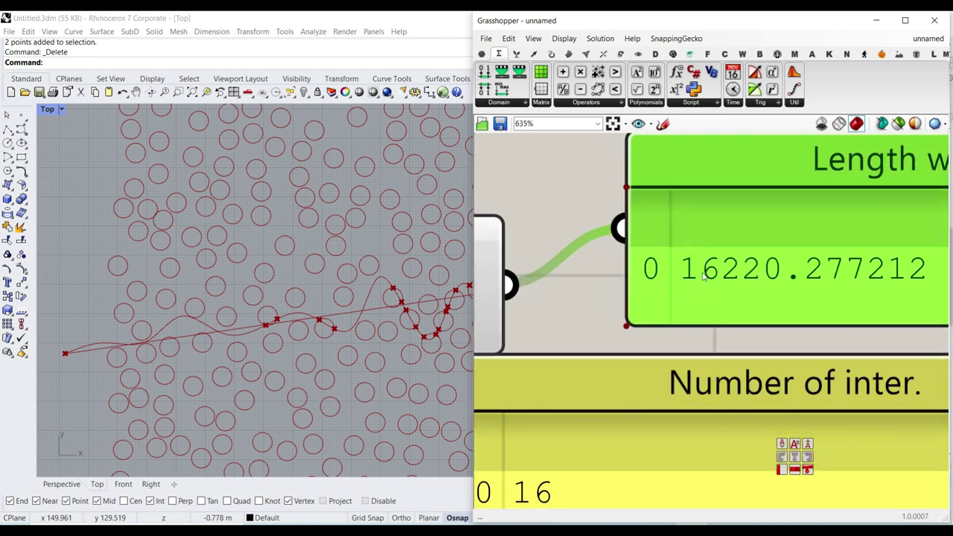
Move the "Number of inter." panel beneath the "Length with negative score" panel.
scroll(688, 299, down, 7)
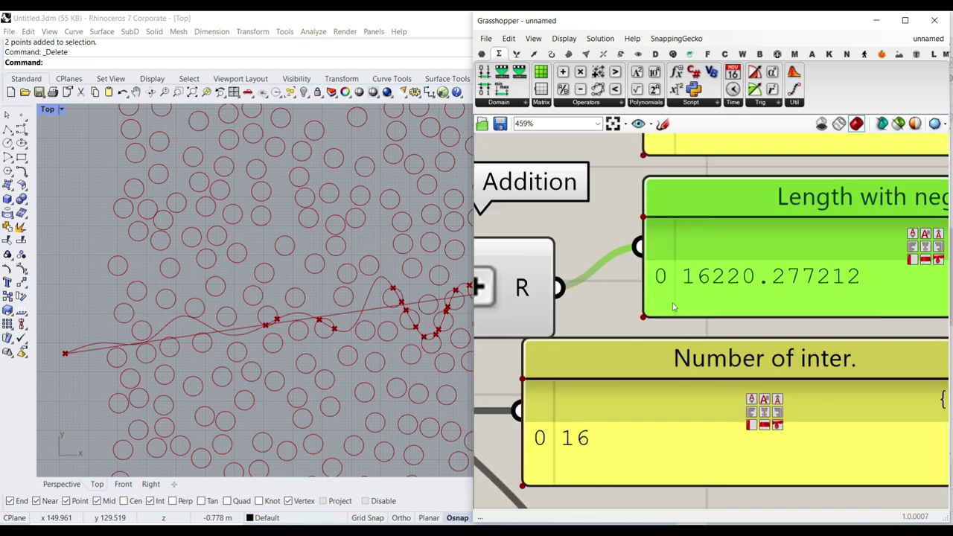
drag(742, 337, 795, 337)
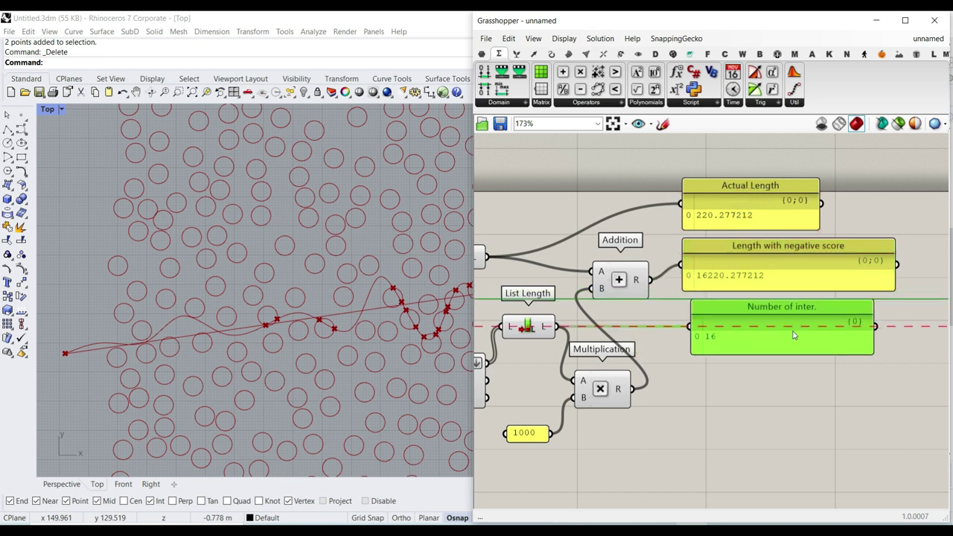
scroll(811, 202, up, 3)
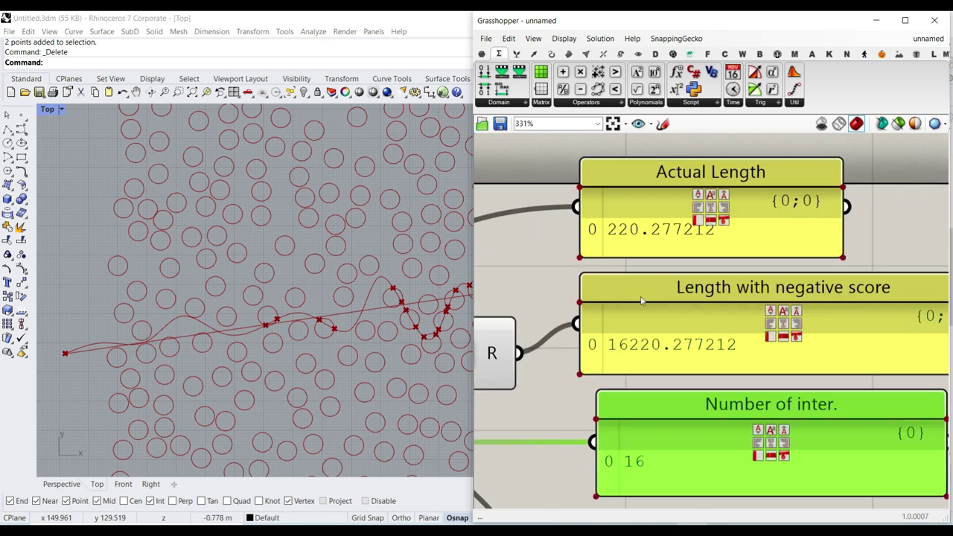
Examine the curve's circle intersections and how the Multiplication and Addition components turn their number into a length penalty.
scroll(252, 340, up, 3)
scroll(252, 341, up, 2)
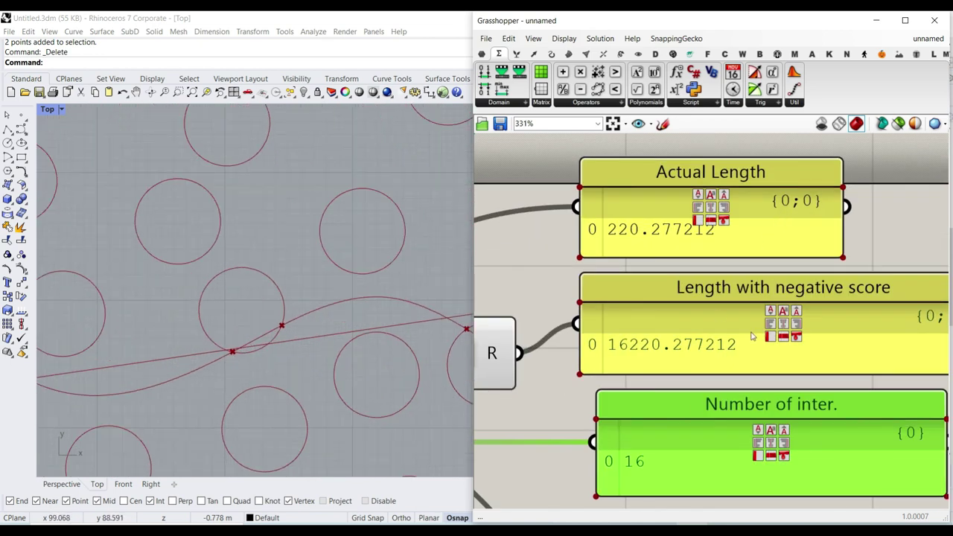
scroll(631, 451, down, 3)
scroll(543, 420, up, 2)
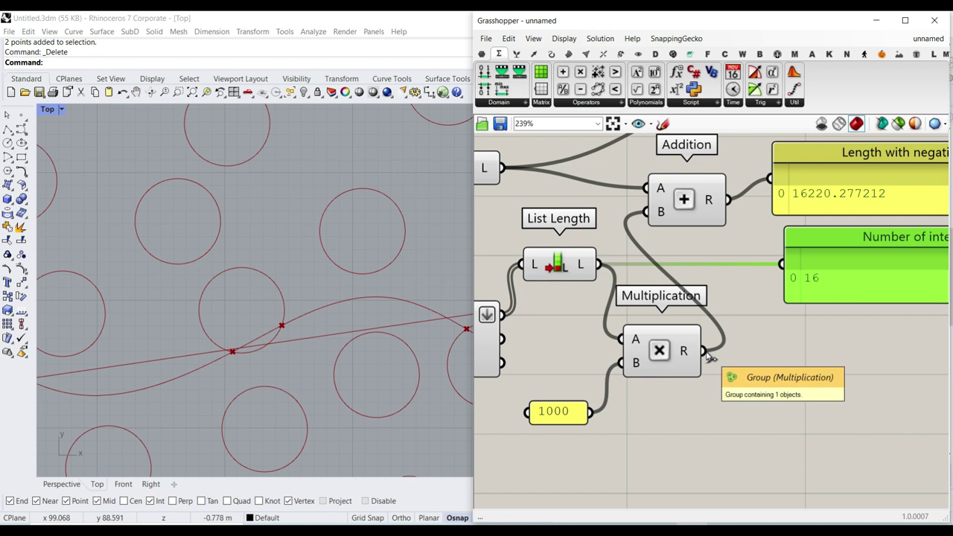
scroll(815, 341, down, 2)
scroll(850, 298, up, 2)
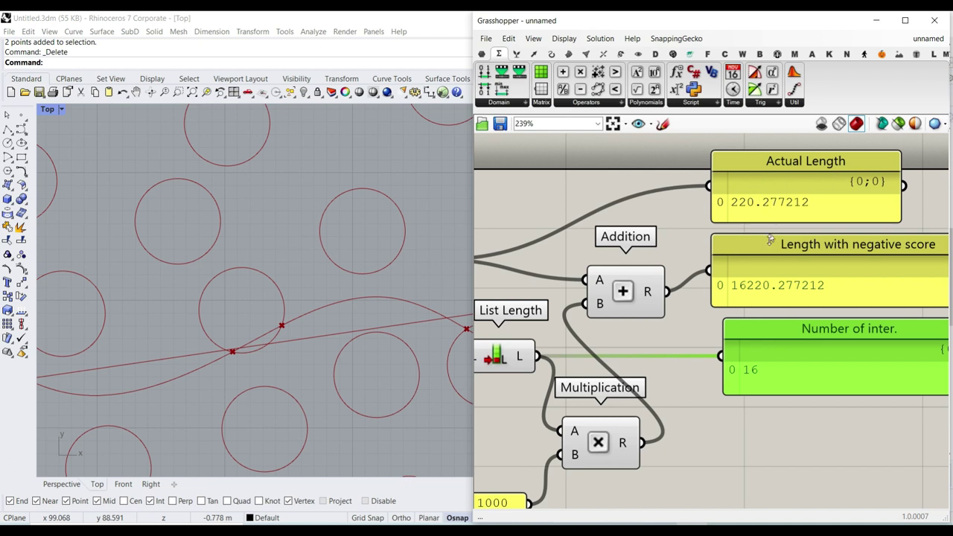
scroll(726, 349, down, 3)
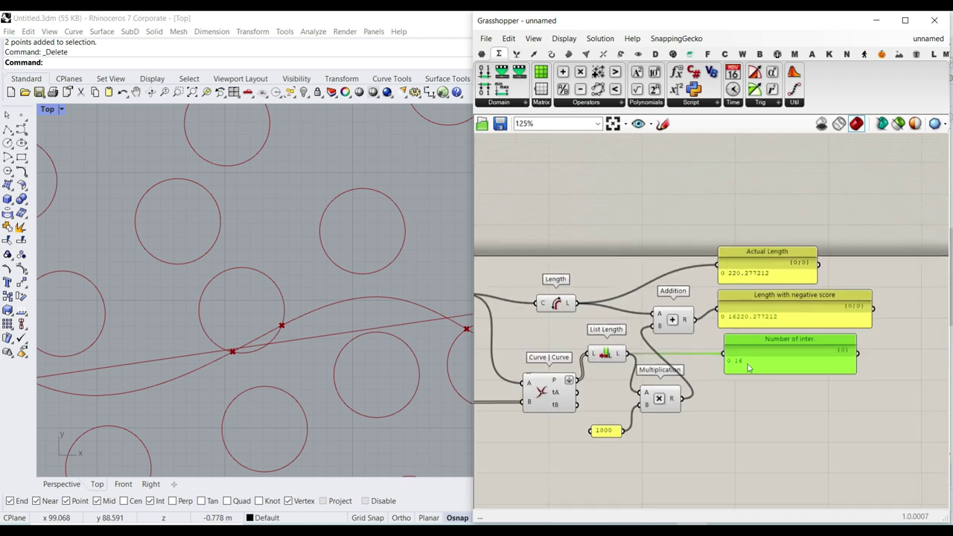
scroll(313, 368, down, 12)
right_drag(304, 350, 223, 357)
scroll(278, 357, up, 6)
scroll(223, 356, down, 1)
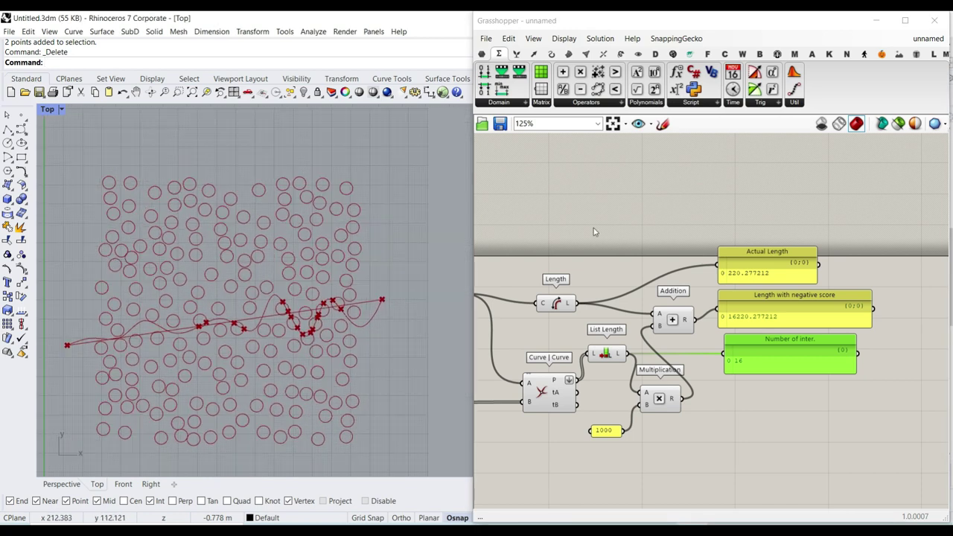
Place a Galapagos component on the canvas below the "Number of inter." panel.
click(482, 54)
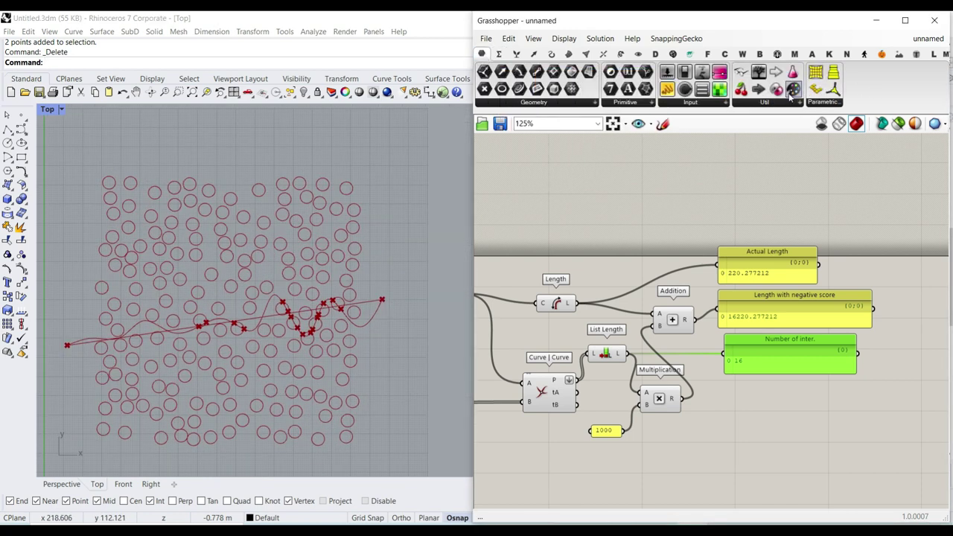
drag(776, 89, 732, 453)
scroll(732, 452, up, 4)
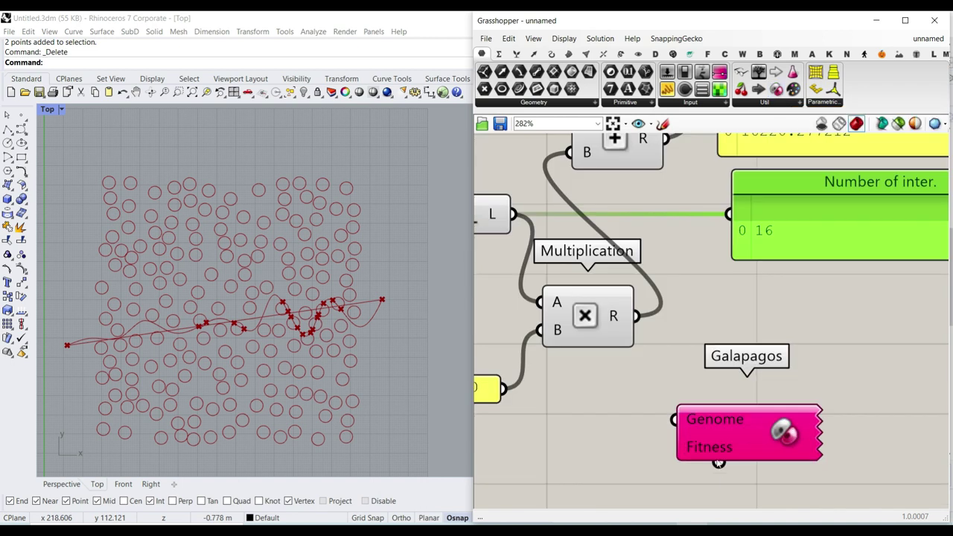
click(815, 343)
Move Galapagos close to the Gene Pool and connect its Genome input to the Gene Pool.
scroll(814, 343, down, 5)
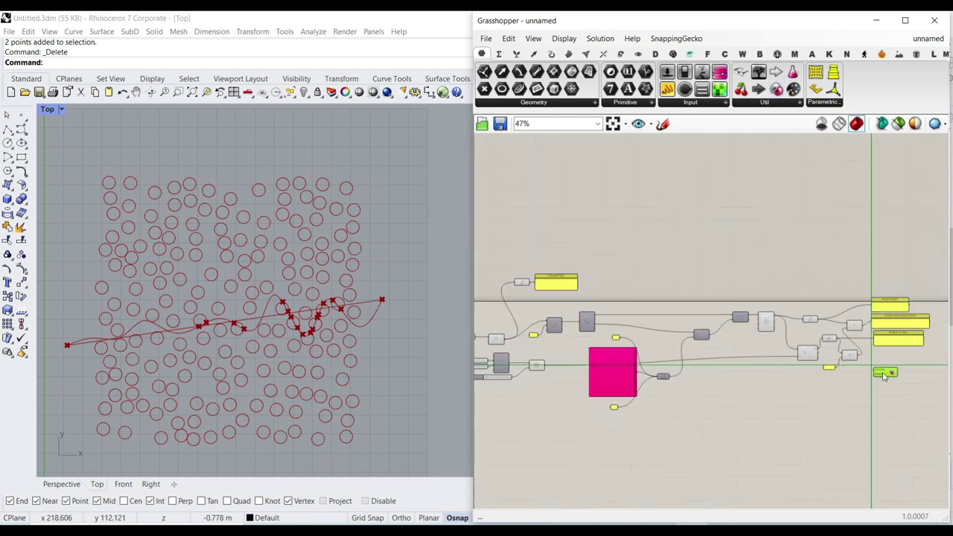
scroll(665, 360, up, 2)
scroll(550, 302, up, 3)
mouse_move(558, 297)
mouse_down()
mouse_move(584, 299)
mouse_move(566, 298)
mouse_up()
right_drag(771, 405, 818, 383)
drag(783, 388, 703, 341)
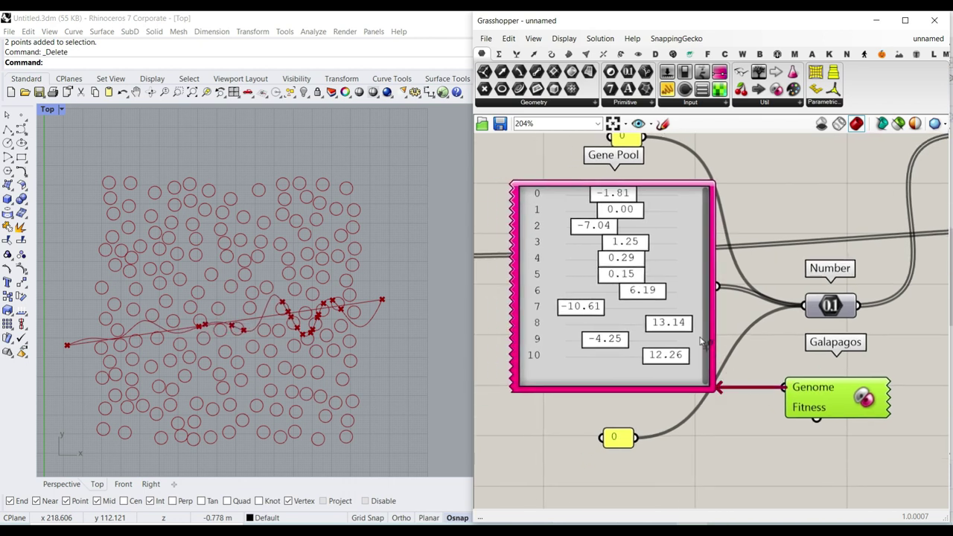
Move Galapagos back below the result panels and connect its Fitness input to the Addition result.
right_click(779, 331)
scroll(756, 329, down, 8)
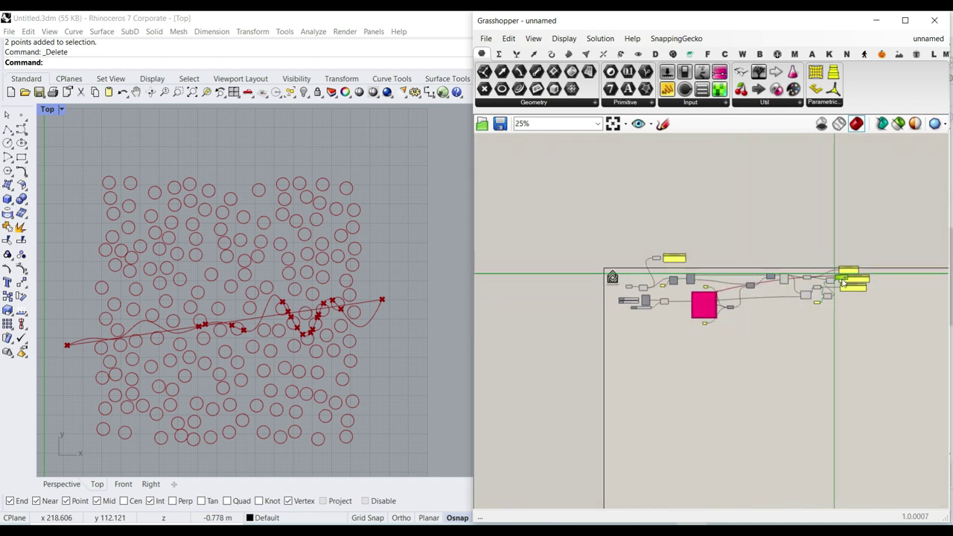
scroll(724, 328, up, 8)
scroll(755, 283, up, 4)
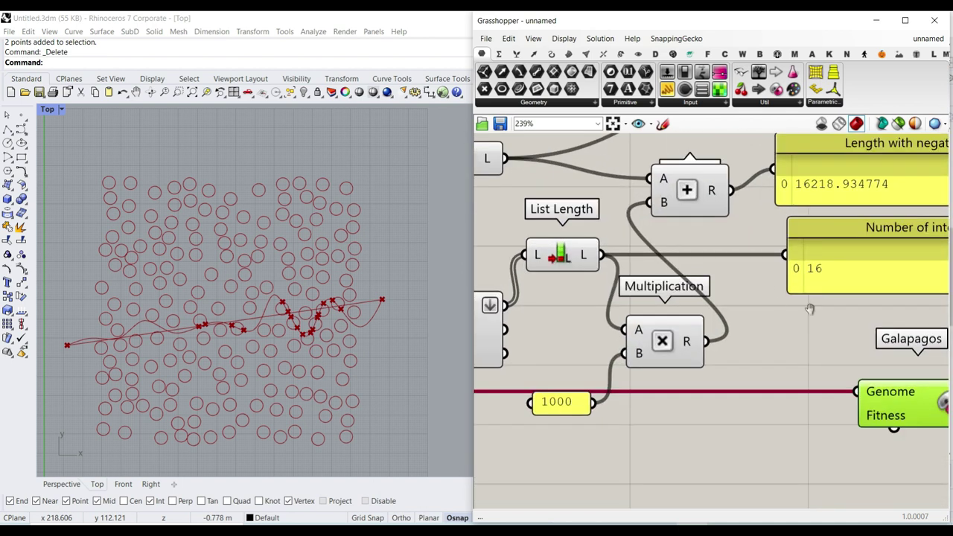
drag(800, 439, 638, 196)
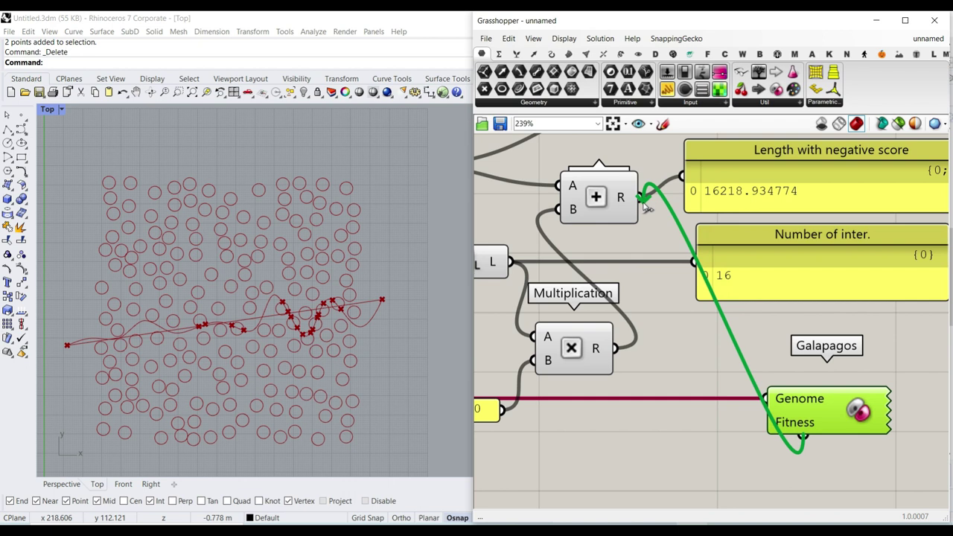
Move the wired Galapagos component back beside the Gene Pool, below the Number component.
scroll(692, 227, down, 3)
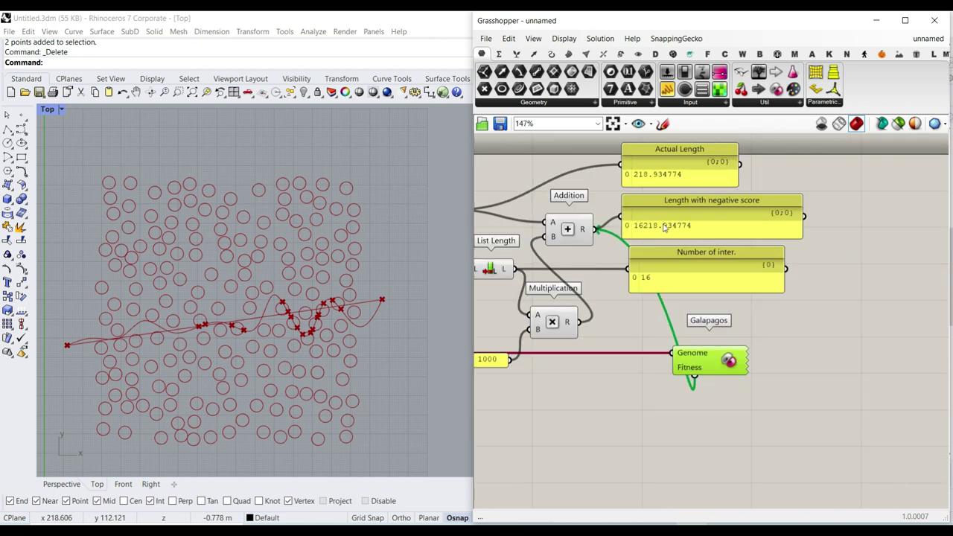
scroll(663, 177, up, 2)
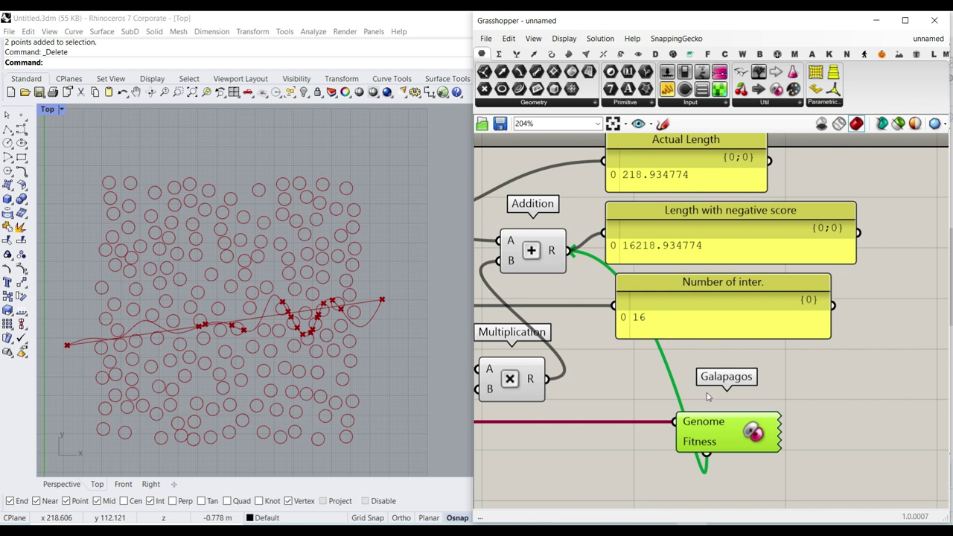
scroll(788, 347, down, 11)
drag(780, 364, 601, 378)
Detach the Rhino Top viewport as a floating window and enlarge it to frame the circles and the curve.
scroll(605, 402, up, 5)
scroll(601, 378, up, 1)
right_drag(301, 334, 320, 322)
scroll(322, 316, up, 3)
scroll(323, 314, down, 3)
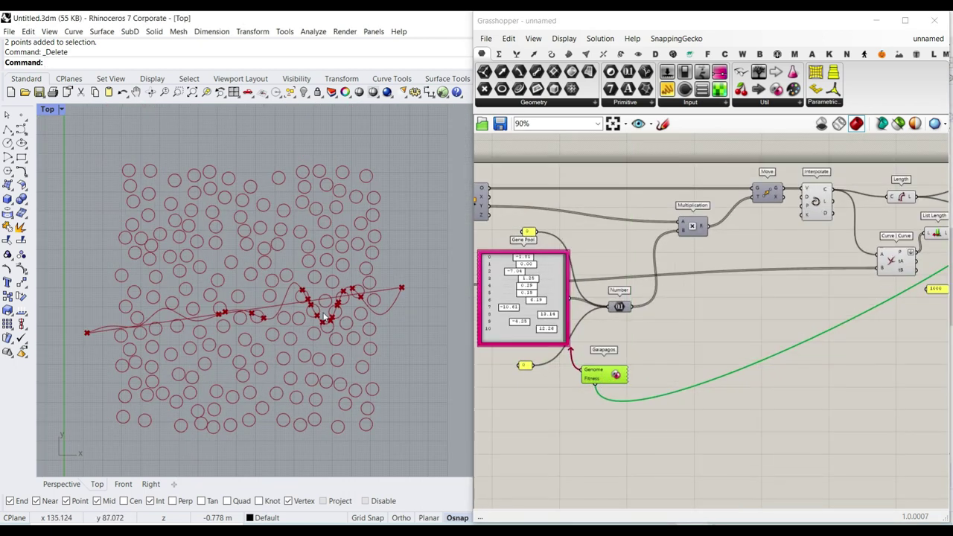
drag(47, 112, 1, 11)
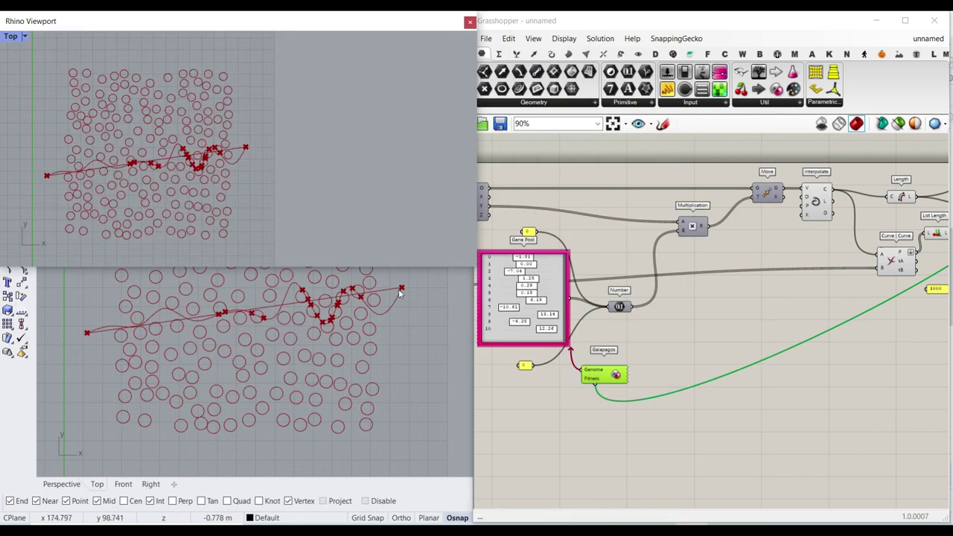
drag(389, 268, 321, 439)
right_drag(266, 427, 400, 380)
scroll(378, 384, up, 1)
Shift the Galapagos component directly beneath the Gene Pool.
right_drag(604, 363, 692, 341)
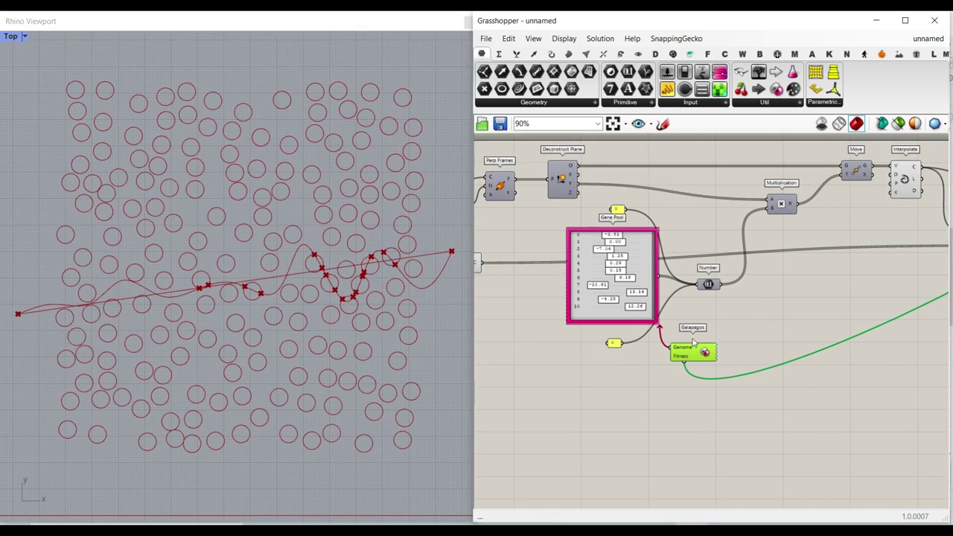
scroll(692, 341, up, 5)
drag(826, 383, 727, 382)
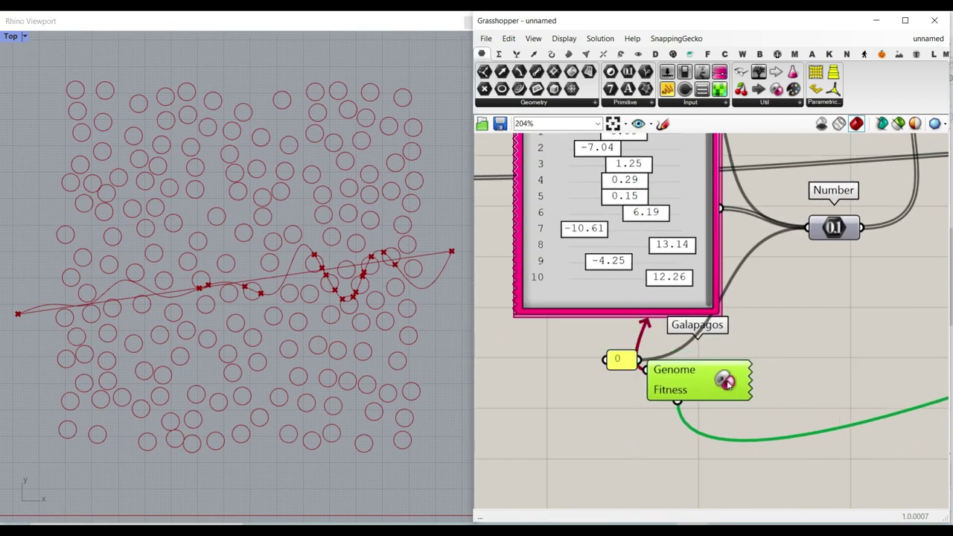
Open the Galapagos Editor and set Fitness to Minimize.
double_click(727, 381)
drag(568, 159, 565, 126)
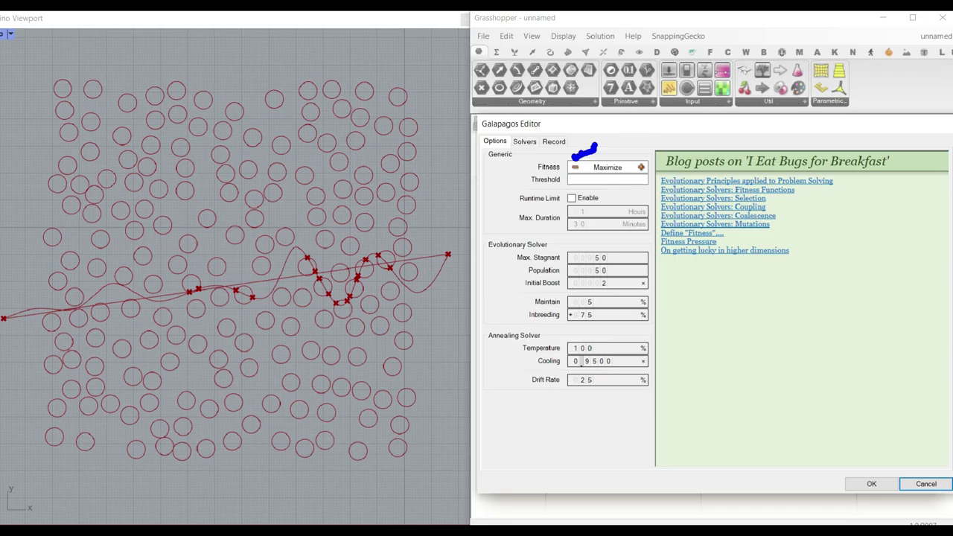
click(556, 196)
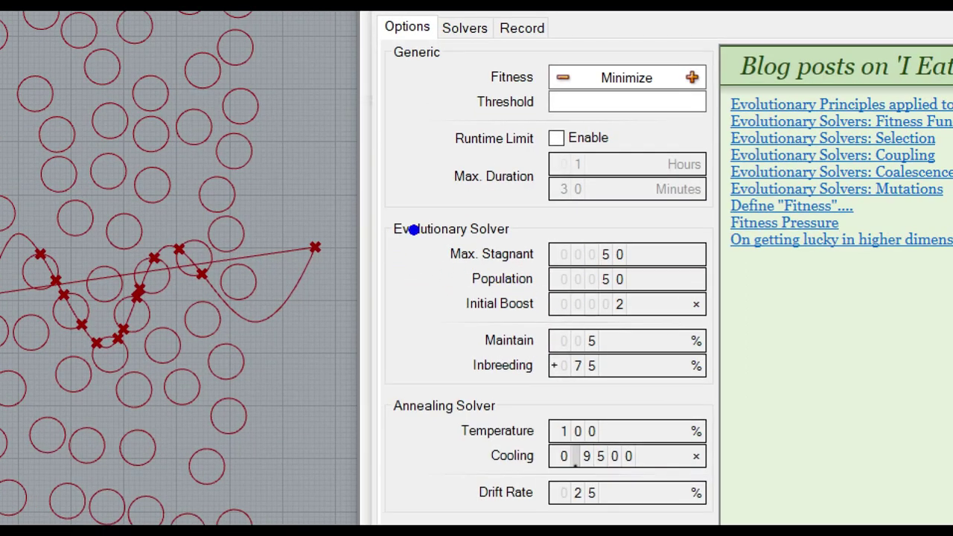
drag(376, 215, 724, 391)
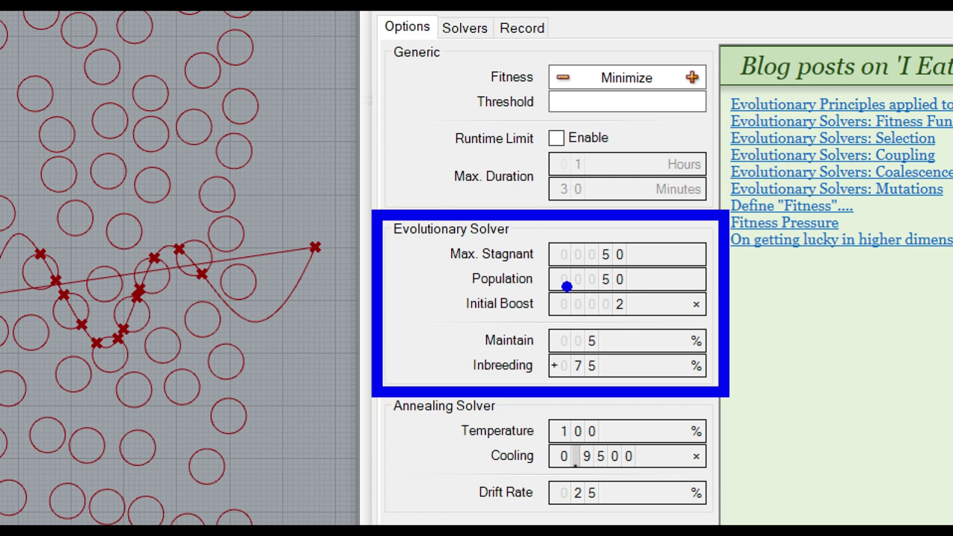
text(t)
text(200)
key(Escape)
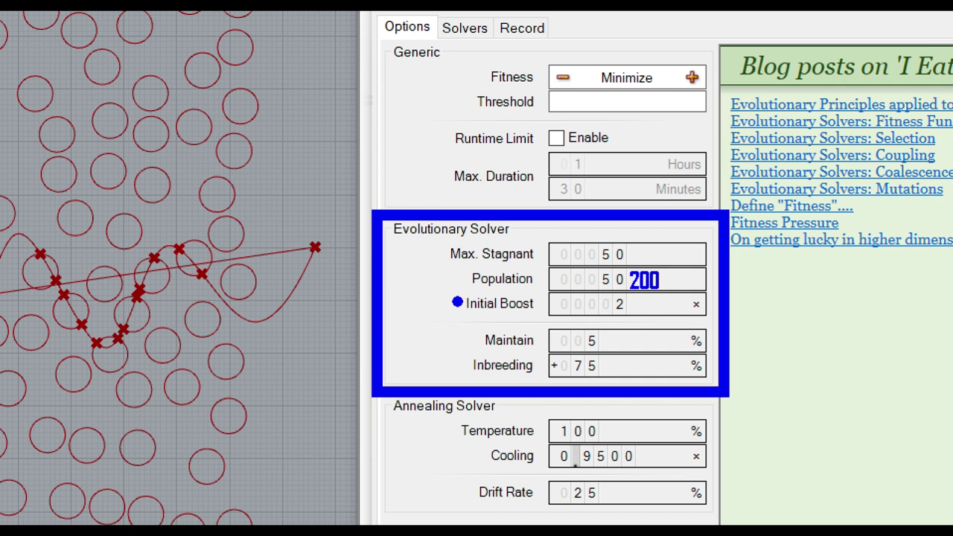
key(r)
mouse_move(447, 284)
ctrl+mouse_down()
mouse_move(607, 319)
mouse_move(683, 324)
ctrl+mouse_up()
key(ctrl+z)
mouse_move(408, 303)
mouse_down()
mouse_move(456, 303)
mouse_move(435, 320)
mouse_up()
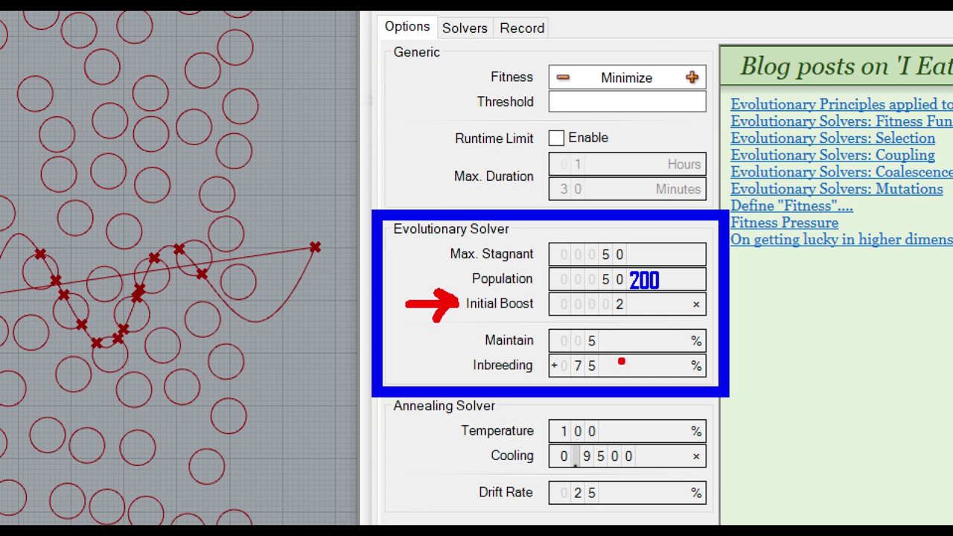
drag(789, 303, 805, 344)
mouse_move(841, 301)
mouse_down()
mouse_move(818, 345)
mouse_move(840, 302)
mouse_up()
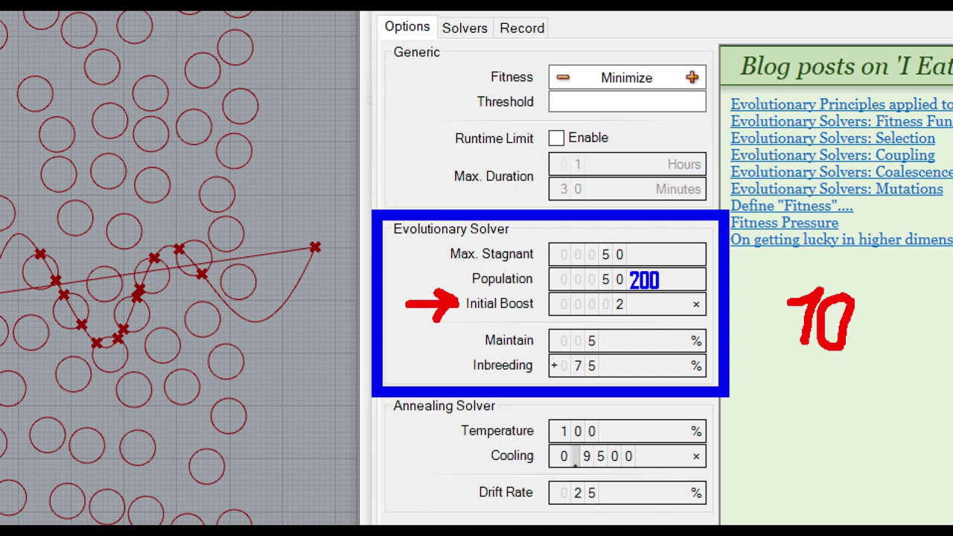
mouse_move(770, 417)
mouse_down()
mouse_move(789, 413)
mouse_move(777, 448)
mouse_up()
mouse_move(818, 406)
mouse_down()
mouse_move(808, 424)
mouse_move(854, 402)
mouse_move(899, 442)
mouse_move(891, 401)
mouse_up()
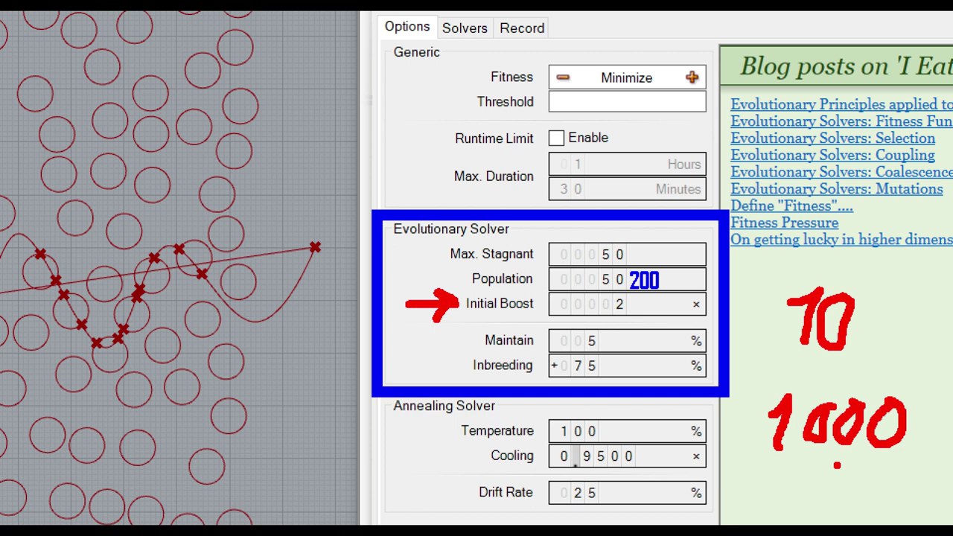
drag(796, 477, 826, 521)
mouse_move(852, 473)
mouse_down()
mouse_move(878, 477)
mouse_move(908, 502)
mouse_move(931, 492)
mouse_move(951, 413)
mouse_up()
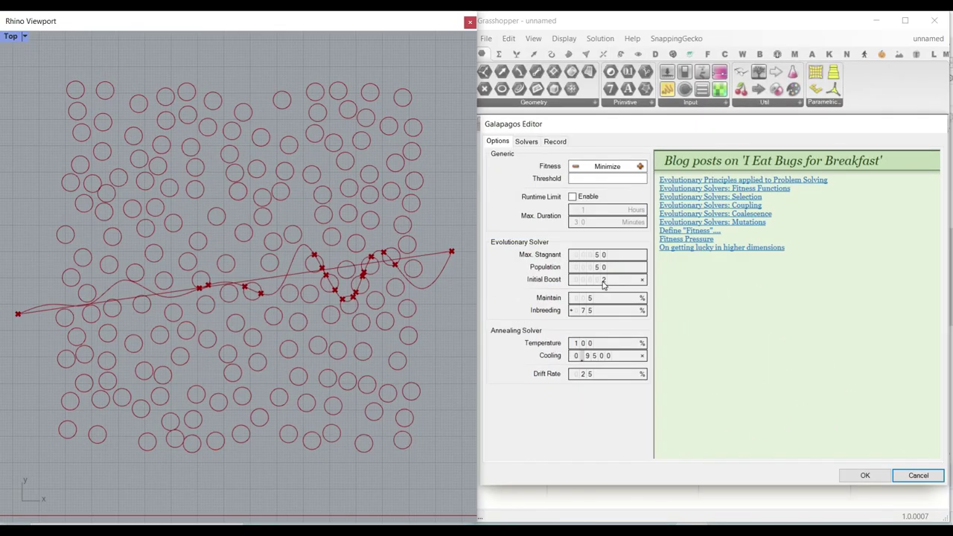
Set the Evolutionary Solver's Population to 200 and its Initial Boost to 4.
double_click(618, 305)
key(Return)
double_click(602, 266)
text(2)
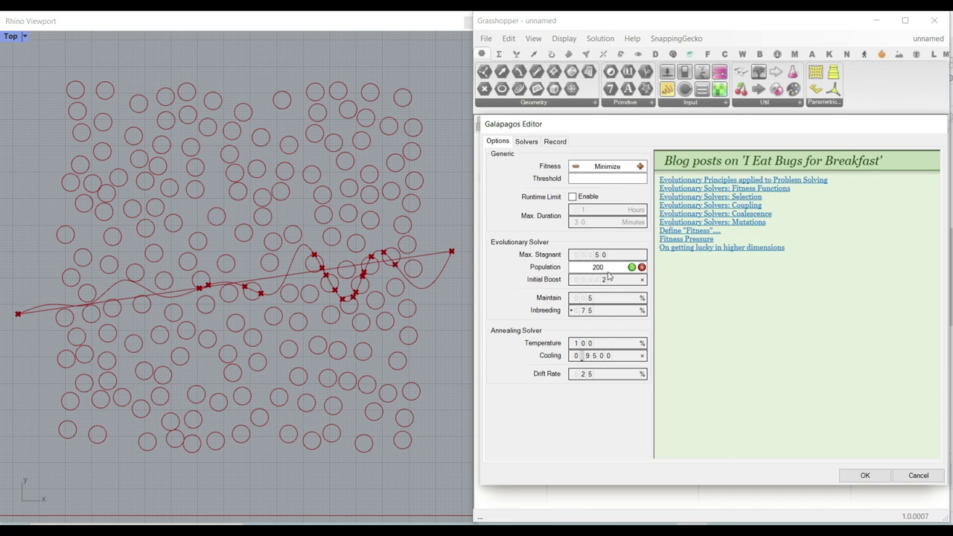
text(00)
click(631, 267)
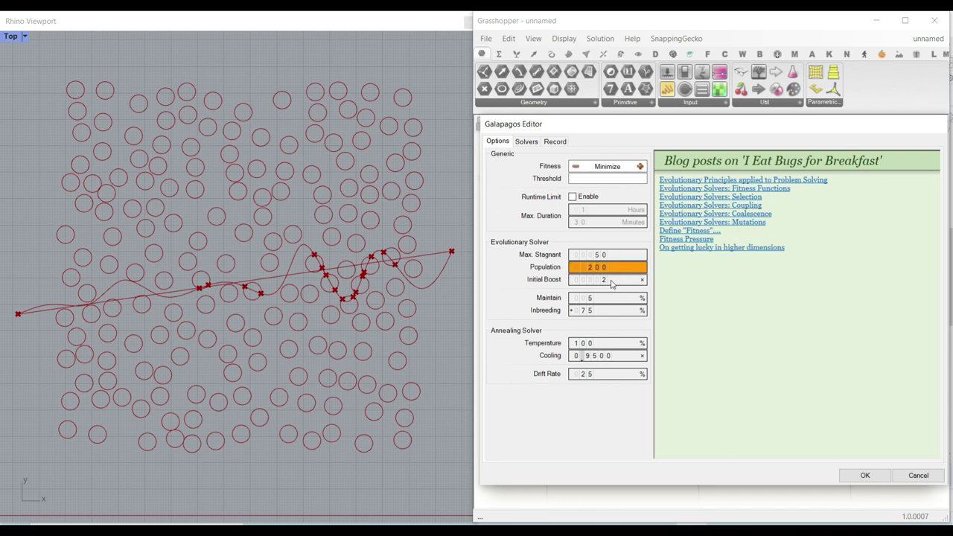
double_click(611, 280)
text(4)
click(631, 279)
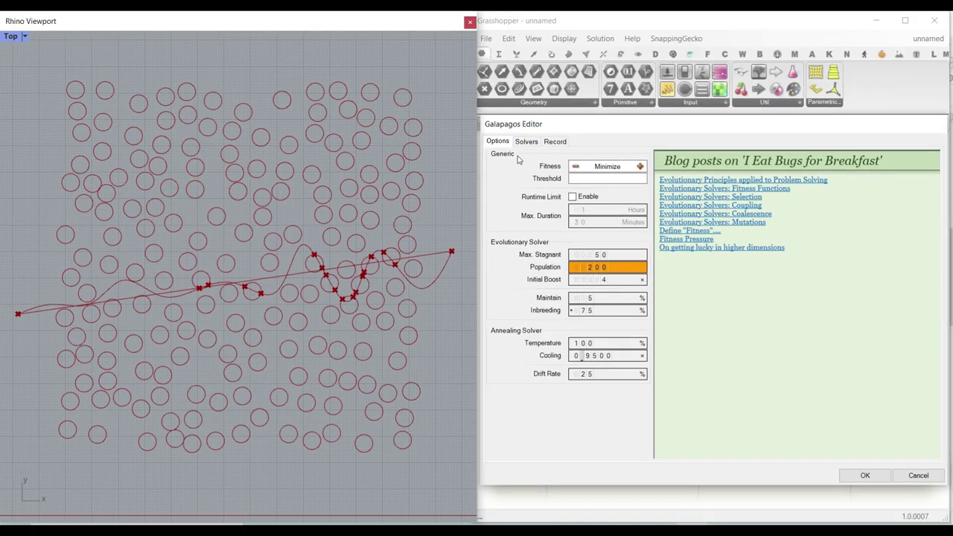
Show the Galapagos solver controls and select the first of the three gauge display options.
click(519, 145)
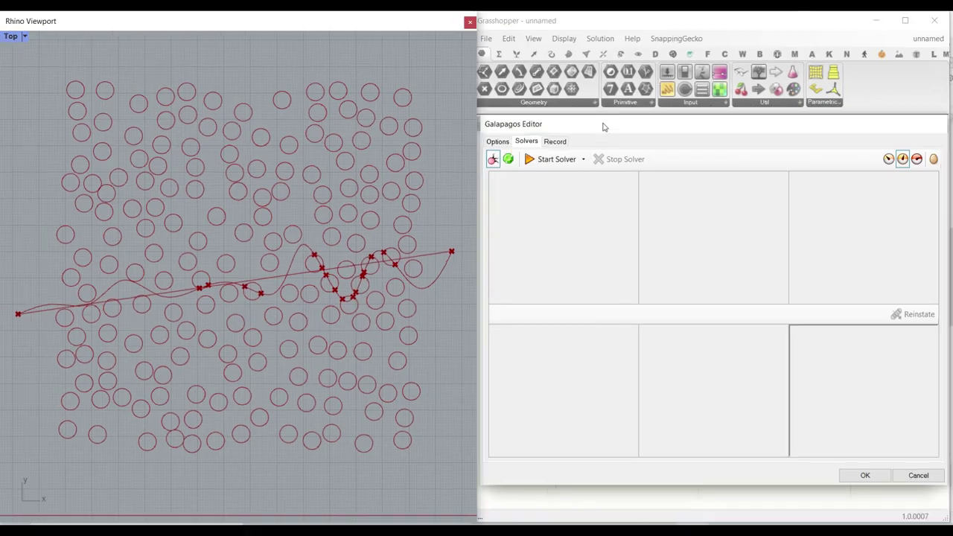
drag(605, 117, 605, 120)
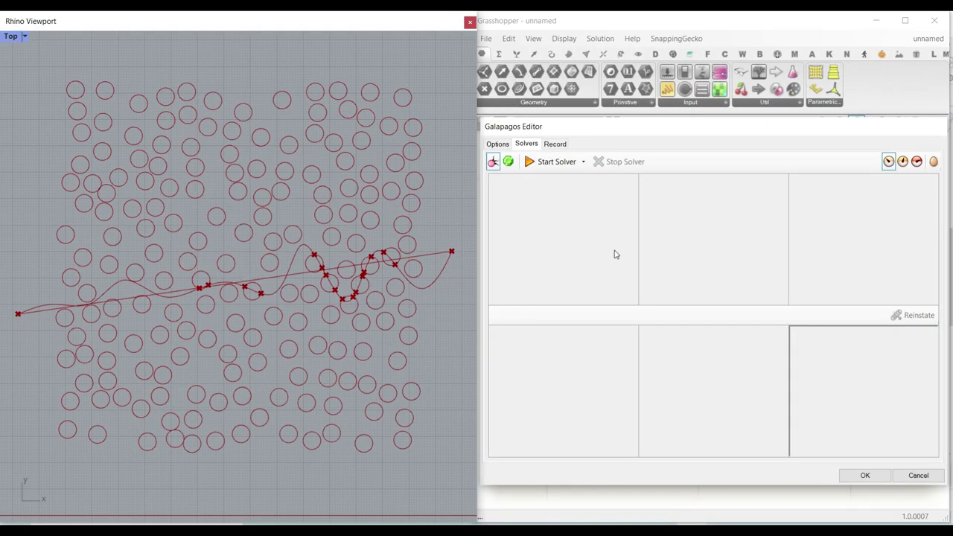
click(888, 163)
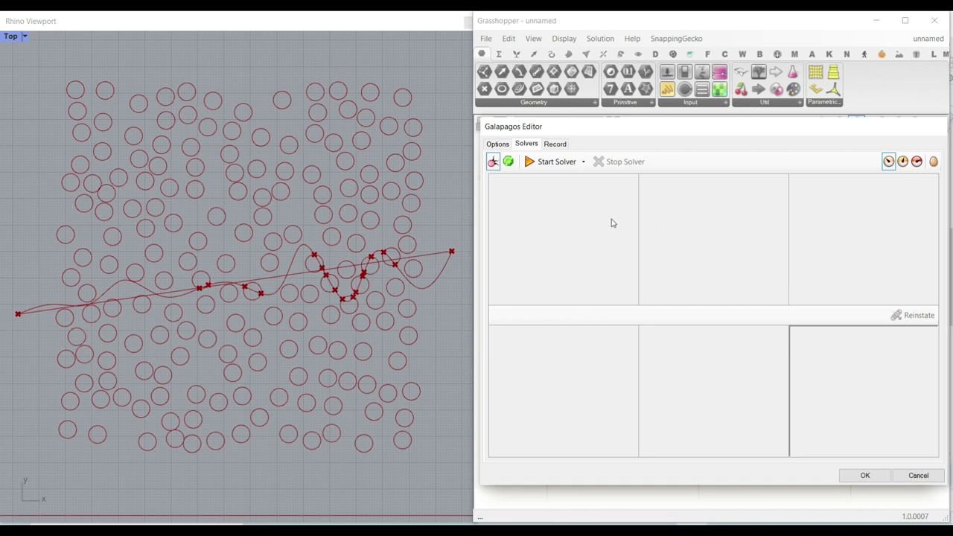
Start the evolutionary solver and uncover the Gene Pool to watch its values change during the run.
click(545, 163)
drag(552, 132, 764, 162)
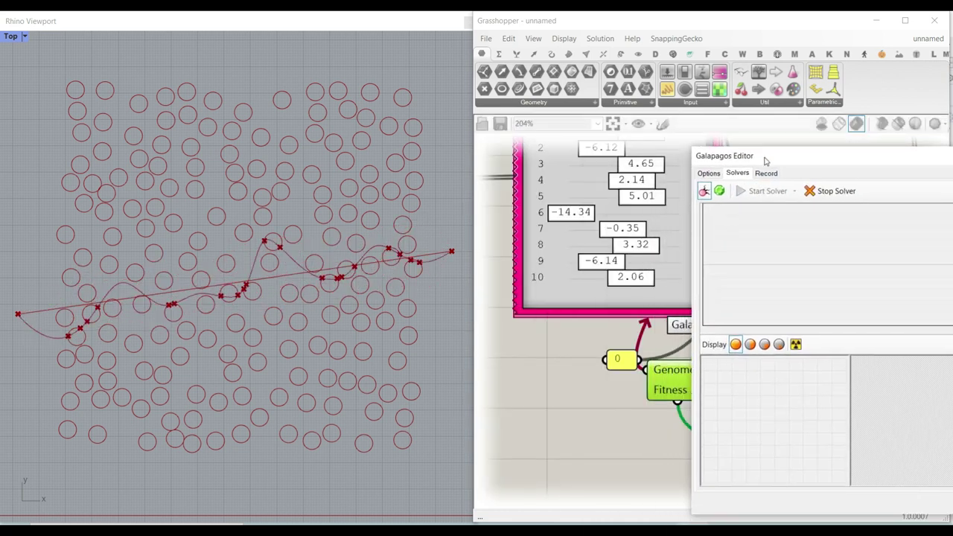
scroll(631, 255, up, 3)
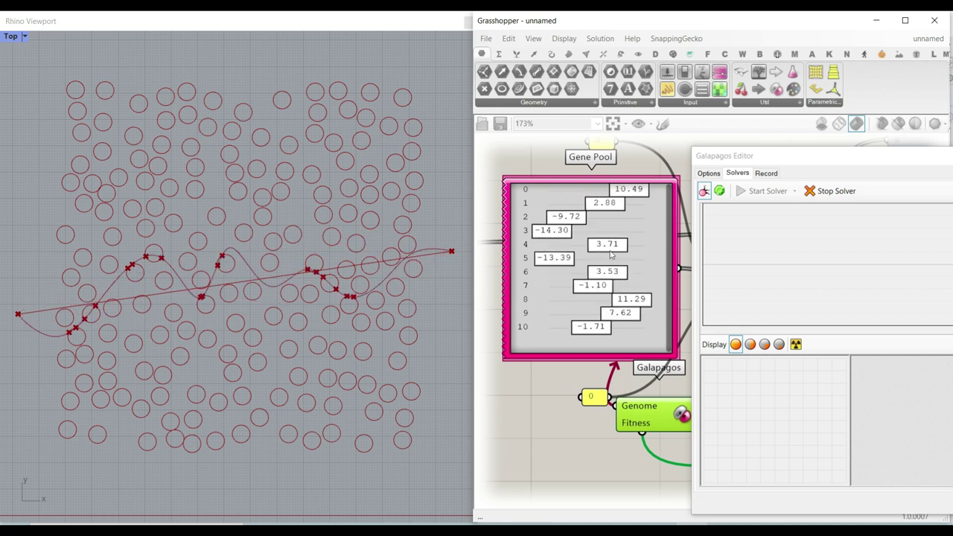
drag(822, 155, 536, 247)
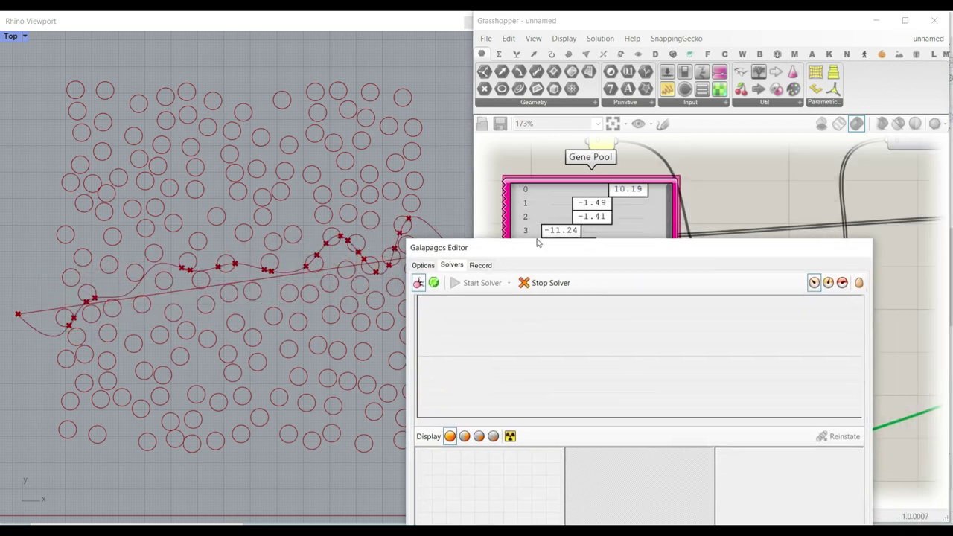
Review the Evolutionary Solver's Population and Max. Stagnant settings, and return to the solver view.
click(423, 266)
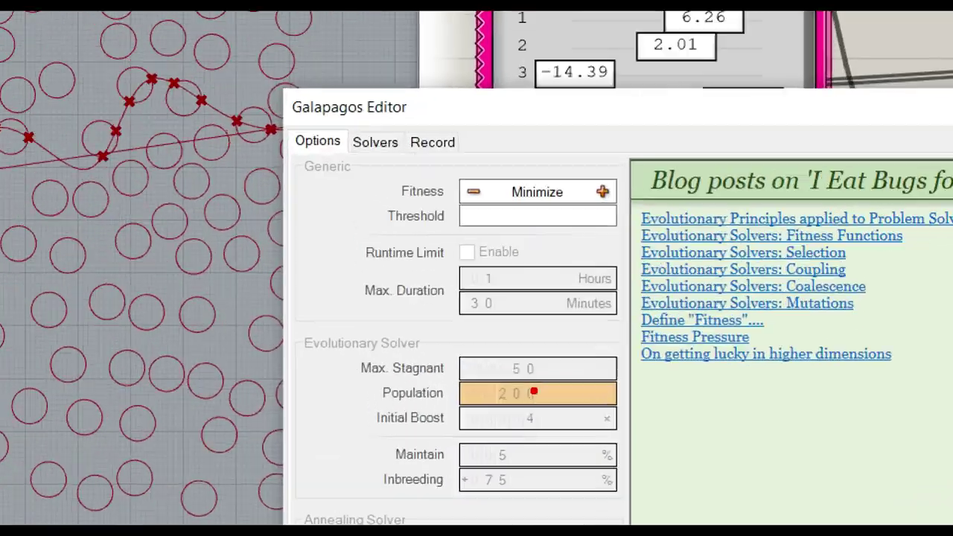
mouse_move(534, 391)
mouse_down()
mouse_move(549, 413)
mouse_move(531, 359)
mouse_up()
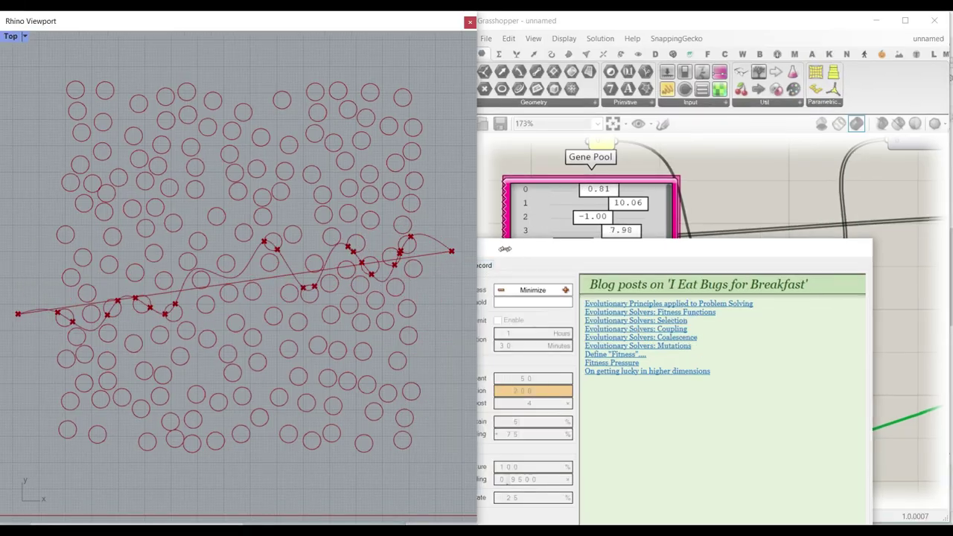
click(504, 249)
click(448, 265)
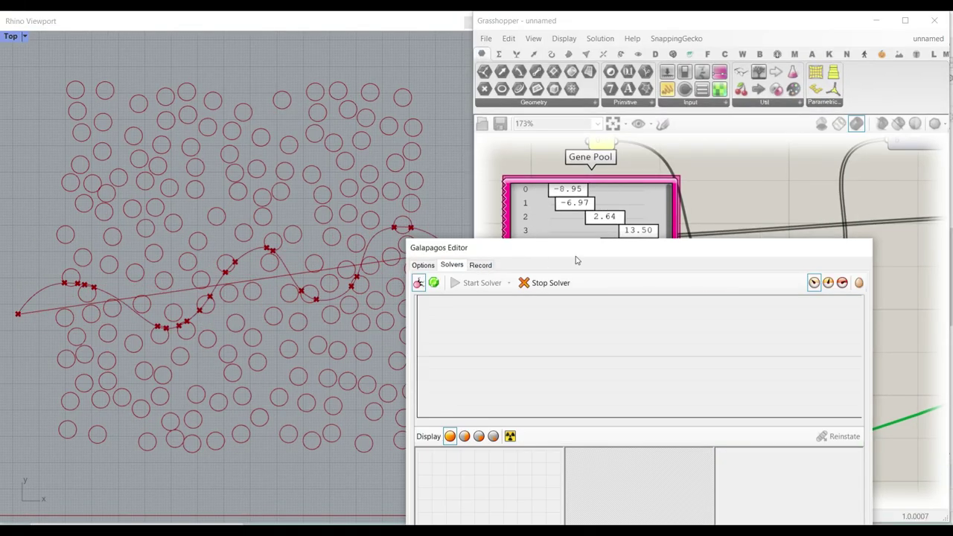
Uncover the panels for actual length, penalised length and number of intersections to watch them during the run.
drag(462, 248, 307, 199)
scroll(754, 259, down, 2)
scroll(754, 259, up, 5)
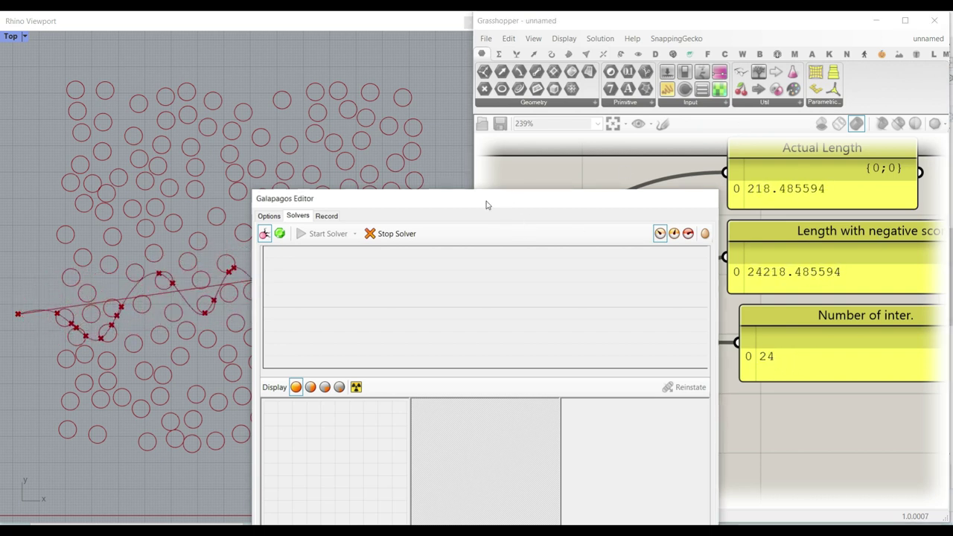
Watch the Gene Pool sliders beside the path while the solver runs, and bring the Galapagos Editor back into full view.
drag(486, 204, 744, 96)
scroll(489, 364, down, 4)
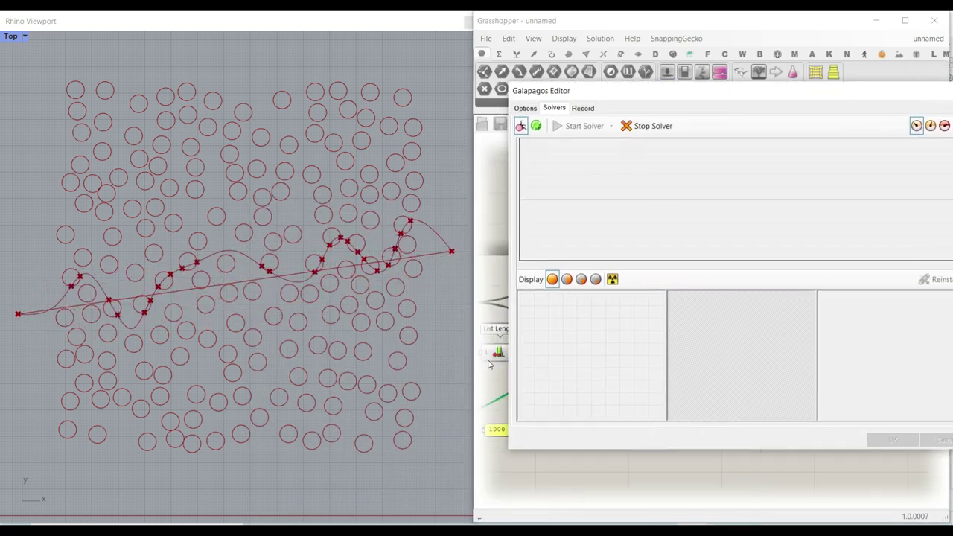
right_drag(489, 364, 557, 369)
drag(585, 96, 762, 98)
right_drag(497, 346, 610, 323)
scroll(573, 320, up, 5)
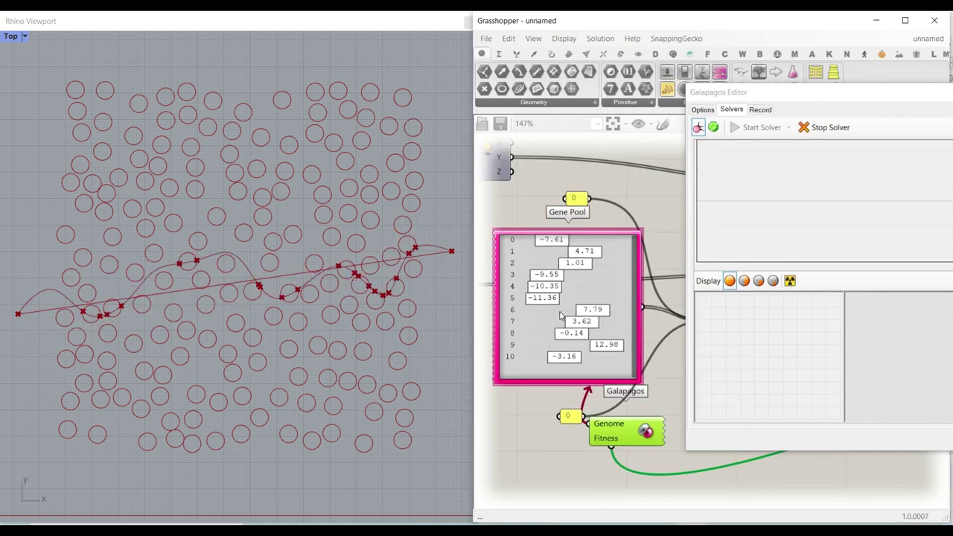
drag(796, 93, 591, 119)
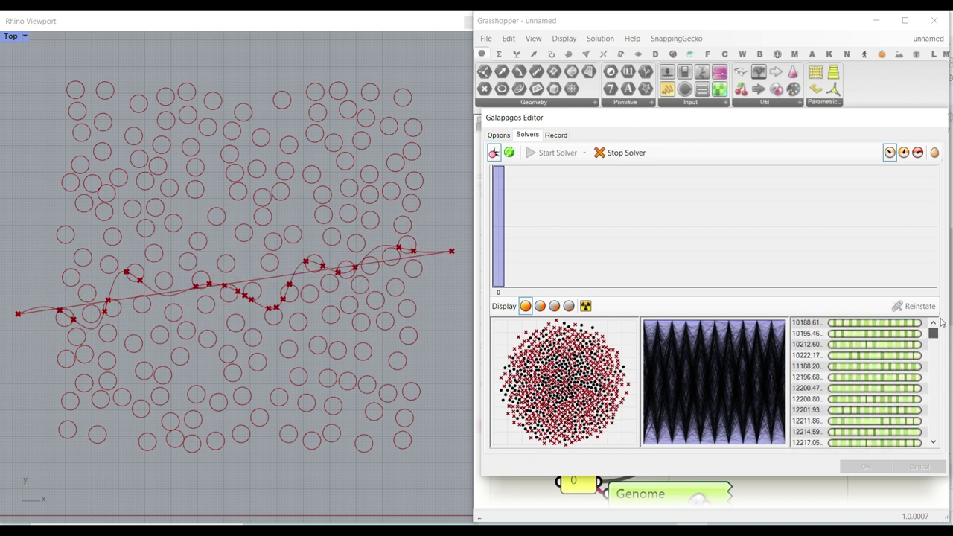
Examine the population's genomes from the lowest to the highest fitness value, and recheck the solver options.
click(910, 433)
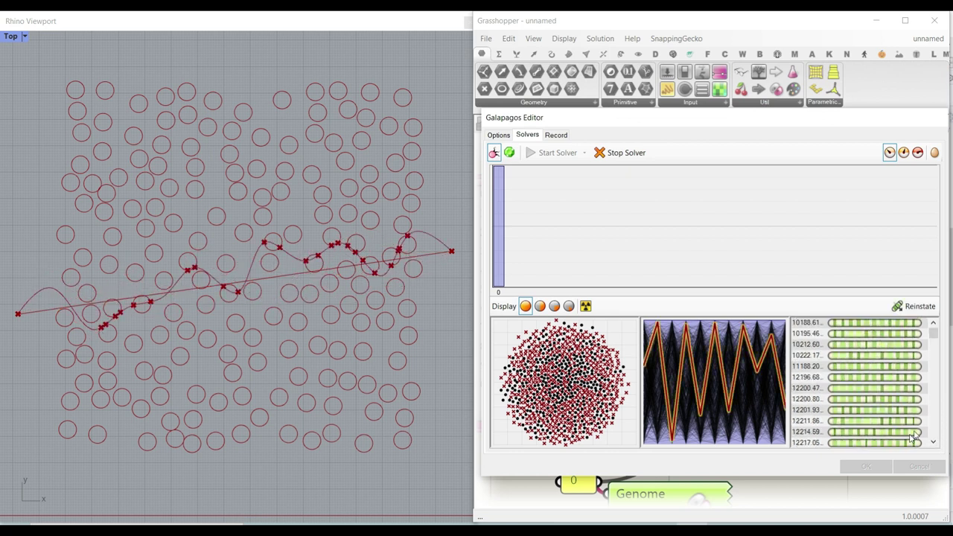
drag(932, 334, 929, 440)
click(917, 307)
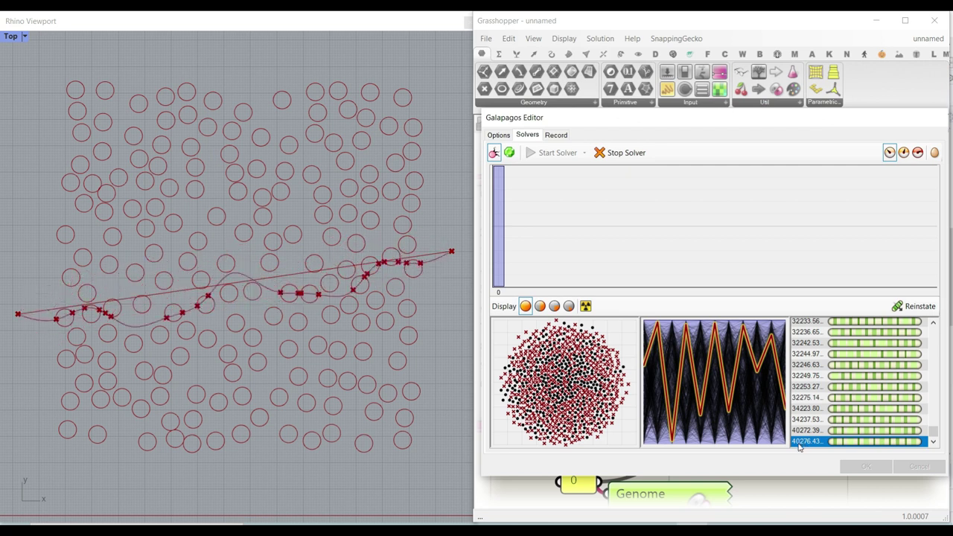
drag(933, 438, 933, 332)
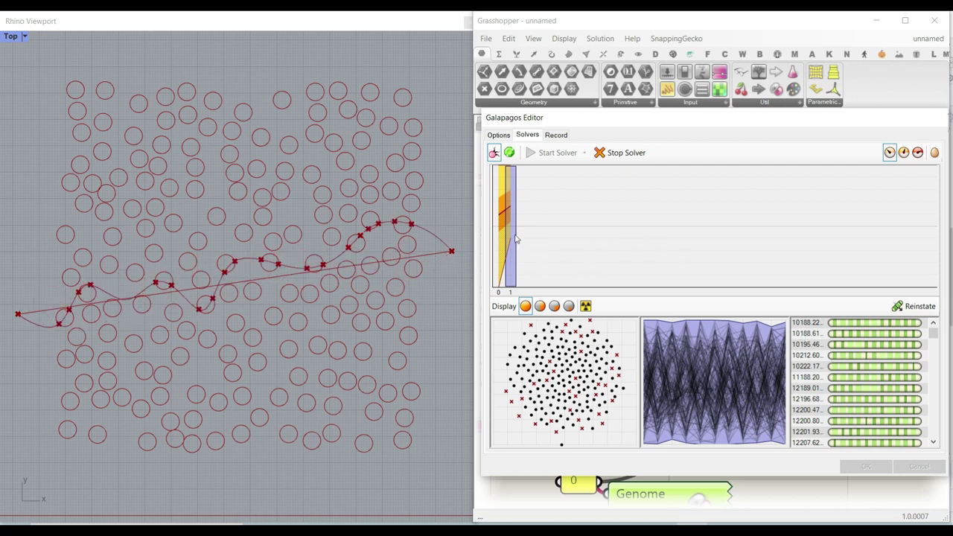
click(499, 136)
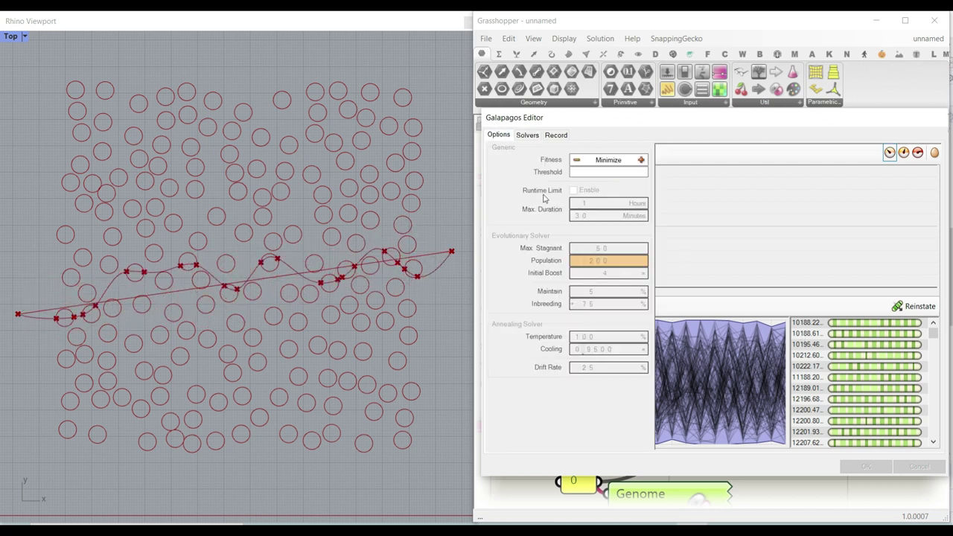
click(525, 137)
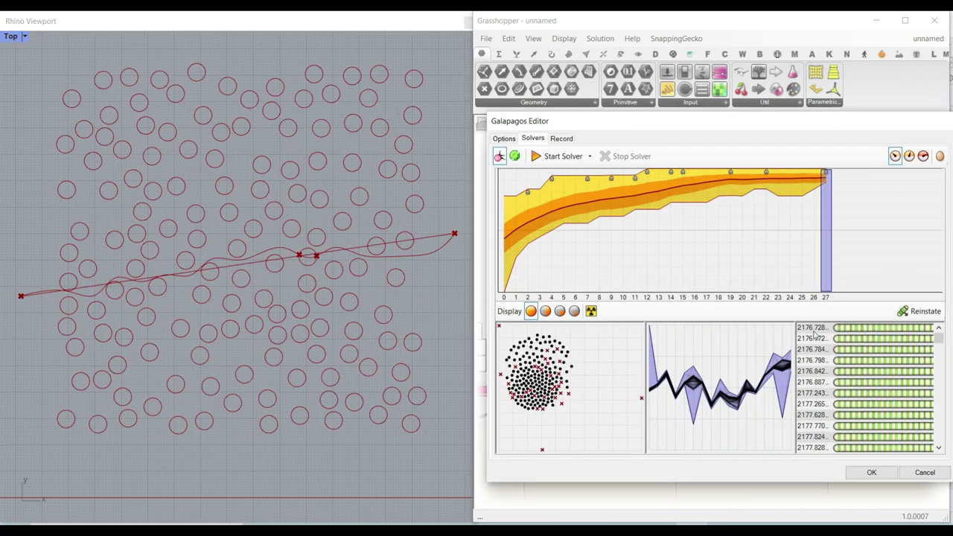
Reinstate the 2176.784 genome from generation 24 and close the Galapagos Editor, keeping the result.
click(816, 332)
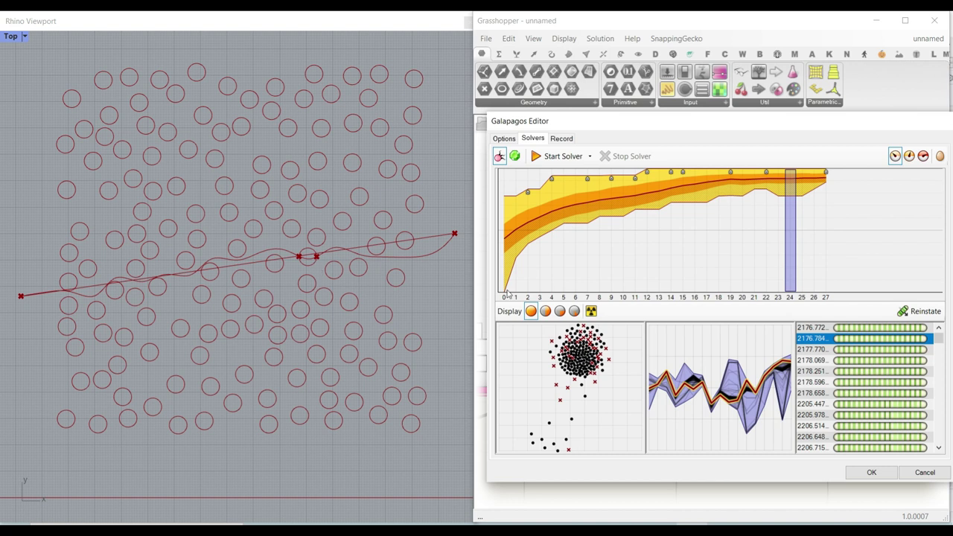
click(869, 472)
Adjust Gene Pool sliders 10, 11 and 12 to -1.07, 4.70 and 1.73 to steer the curve clear of the intersected circle.
scroll(652, 307, up, 5)
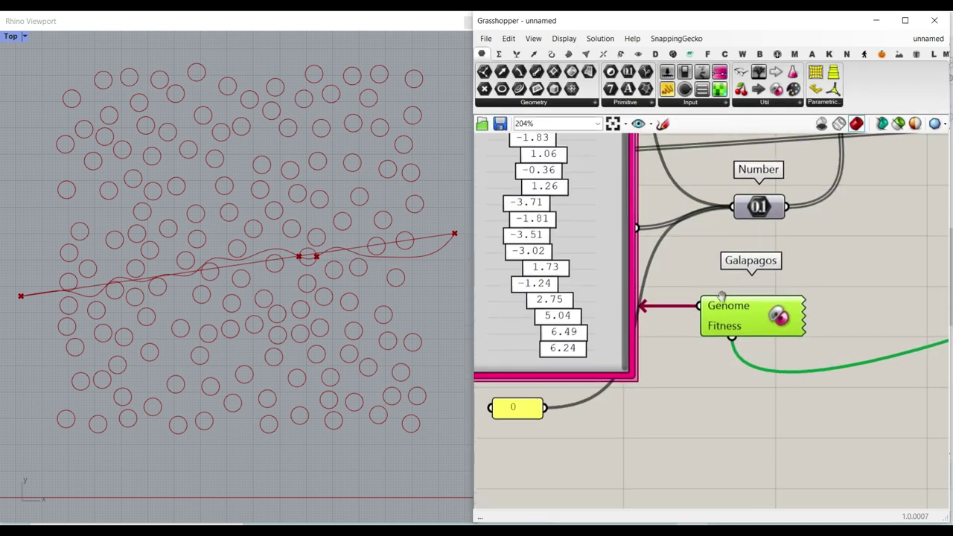
scroll(308, 256, up, 8)
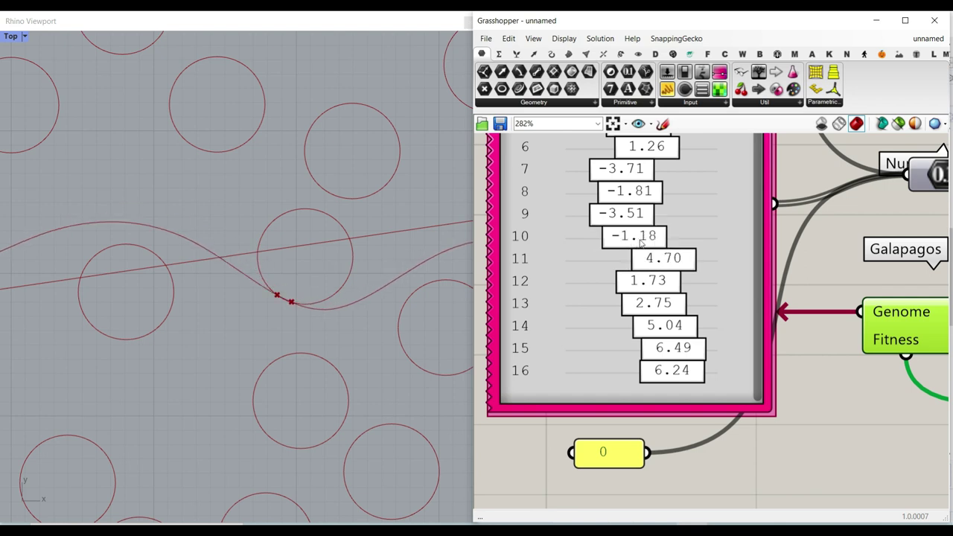
scroll(268, 292, down, 6)
scroll(268, 292, down, 3)
right_drag(251, 288, 334, 285)
scroll(164, 295, up, 6)
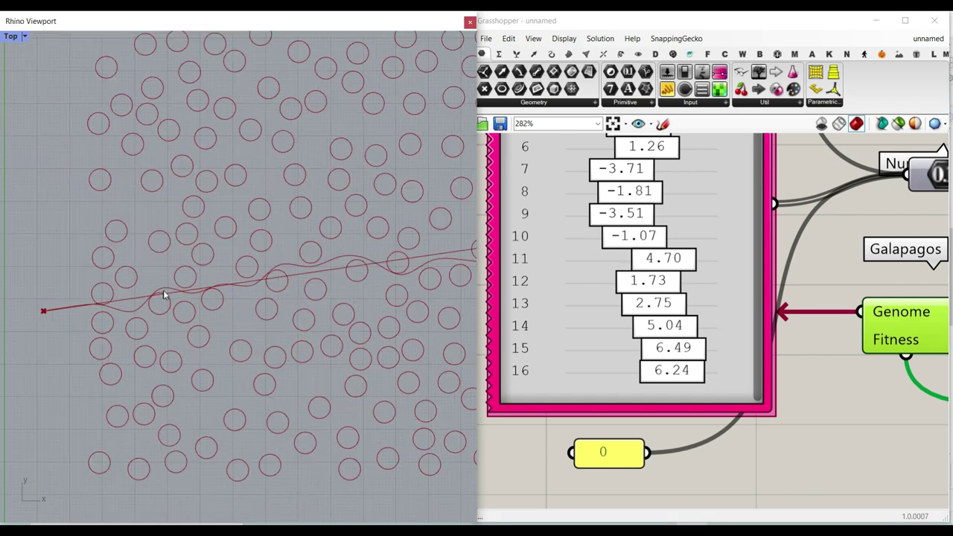
right_drag(132, 317, 145, 310)
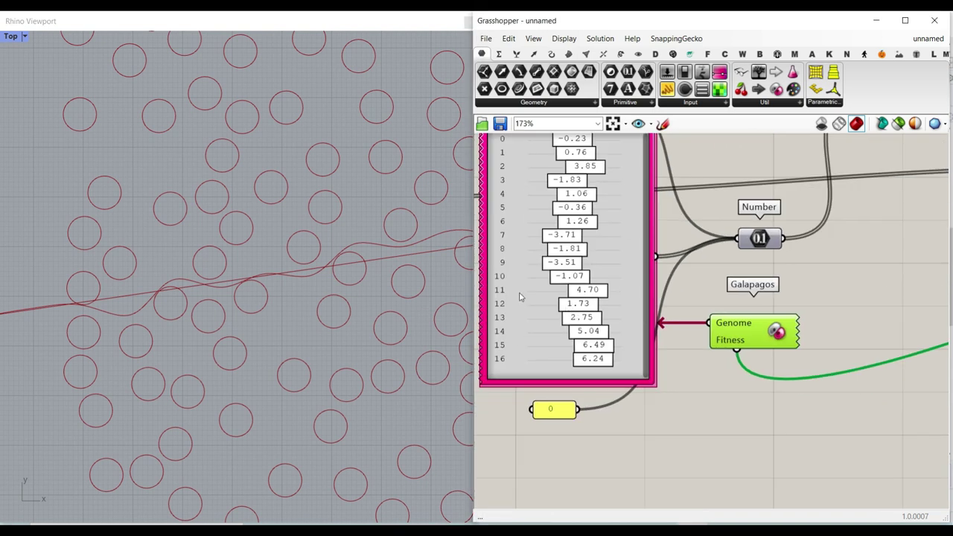
Reopen the Galapagos Editor and examine the hand-adjusted path between the circles in the Rhino viewport.
scroll(610, 283, down, 5)
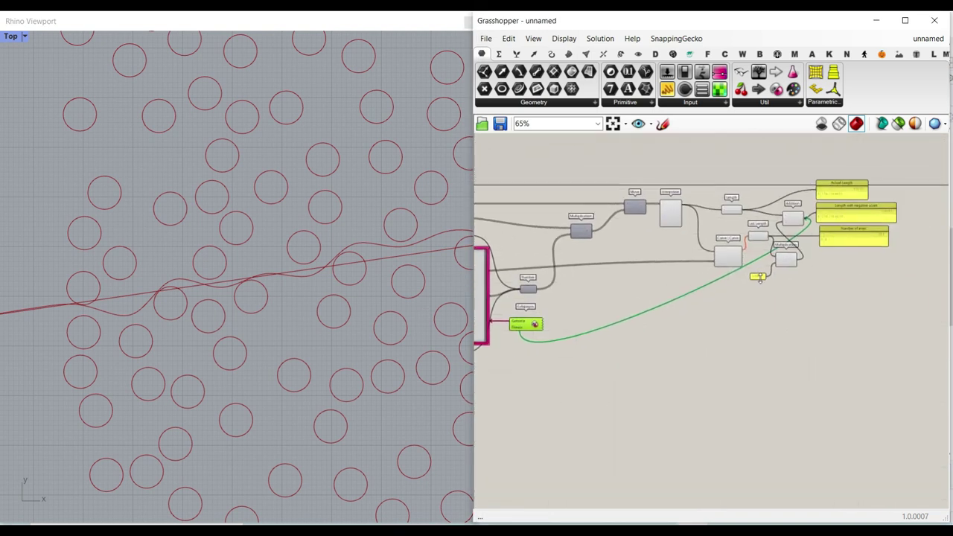
scroll(651, 278, up, 6)
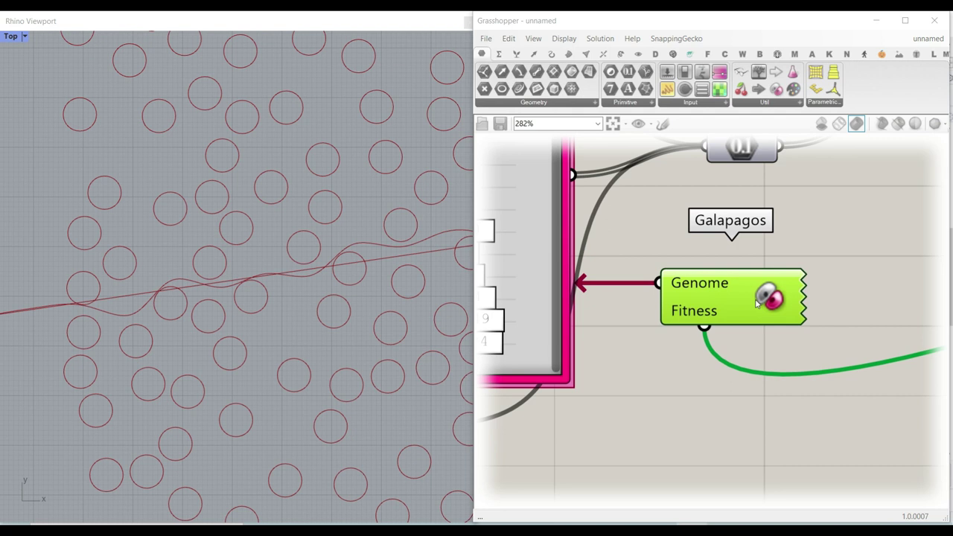
double_click(757, 303)
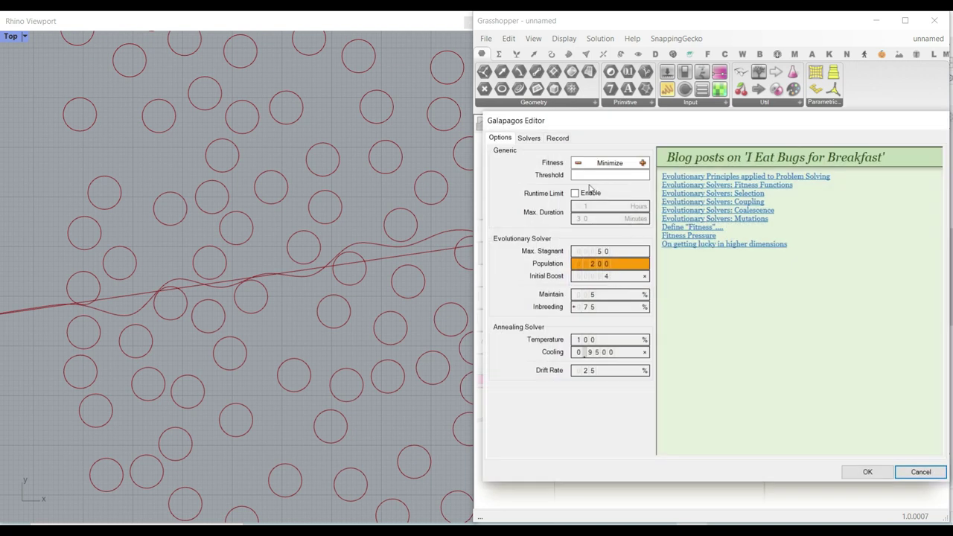
scroll(289, 286, down, 6)
scroll(328, 274, up, 6)
right_drag(402, 256, 284, 277)
right_drag(348, 279, 186, 316)
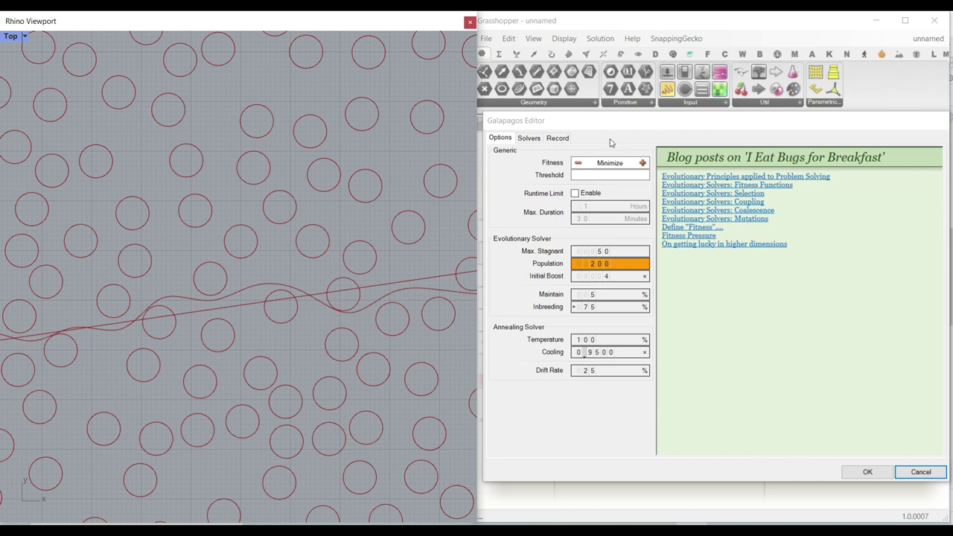
Run the evolutionary solver again from the adjusted genes and stop it at generation 19.
click(530, 139)
mouse_move(622, 132)
mouse_down()
mouse_move(593, 129)
mouse_move(609, 134)
mouse_up()
click(876, 158)
click(546, 158)
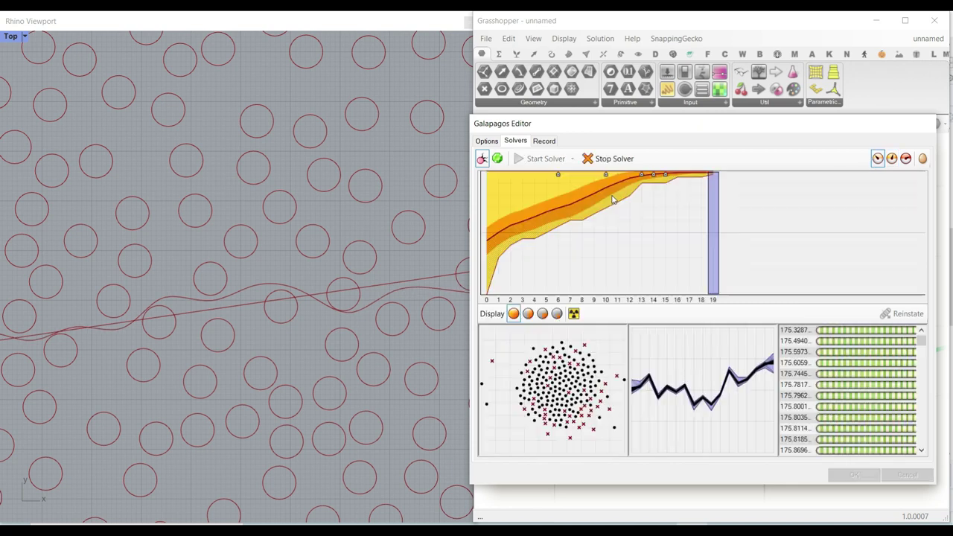
click(613, 159)
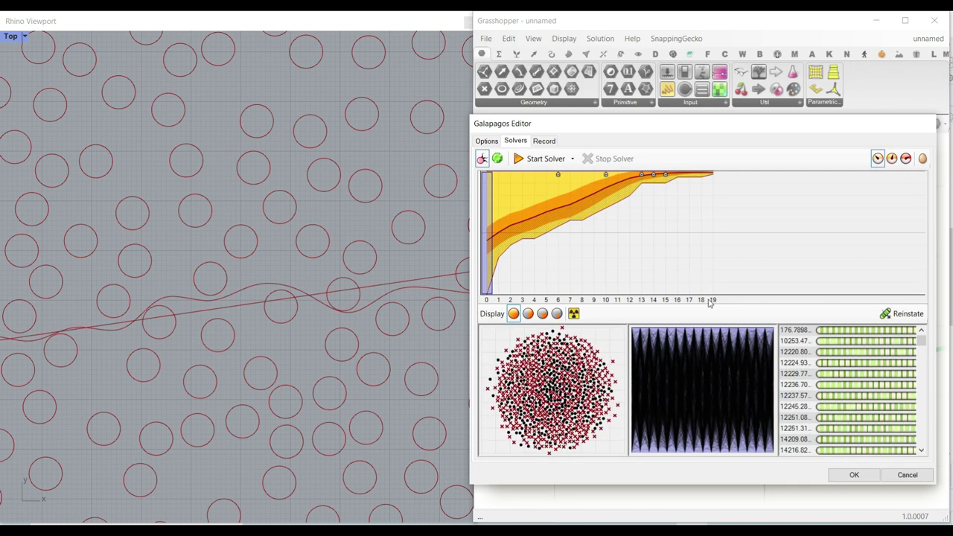
Reinstate generation 0's 176.7898 genome, inspect its path, and reinstate the 10253.47 genome for comparison.
click(836, 331)
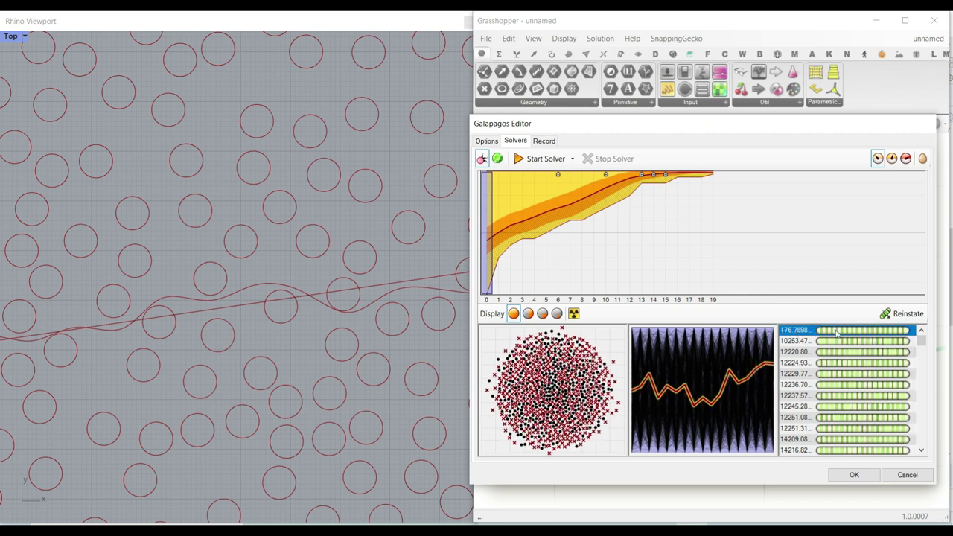
click(900, 314)
scroll(246, 324, down, 8)
scroll(249, 321, up, 3)
scroll(262, 322, up, 2)
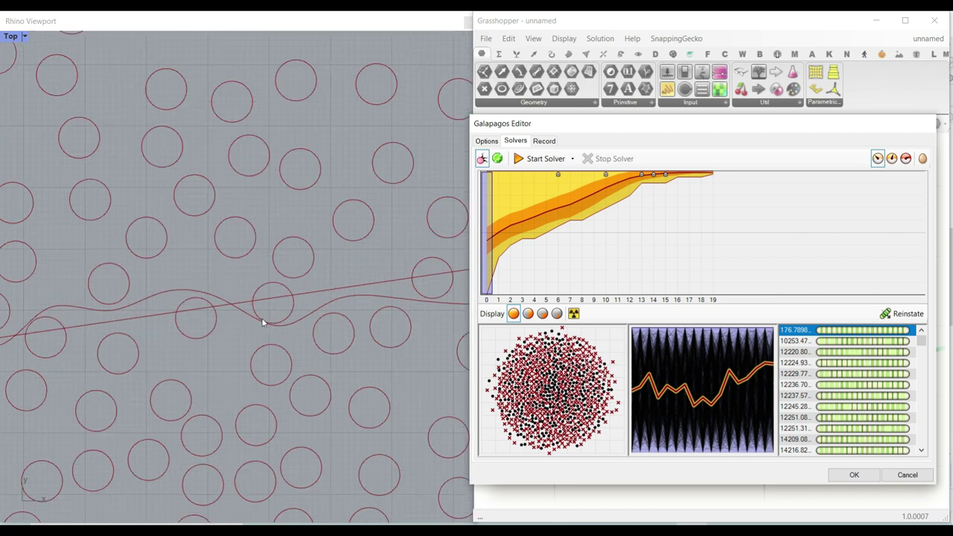
scroll(262, 323, down, 4)
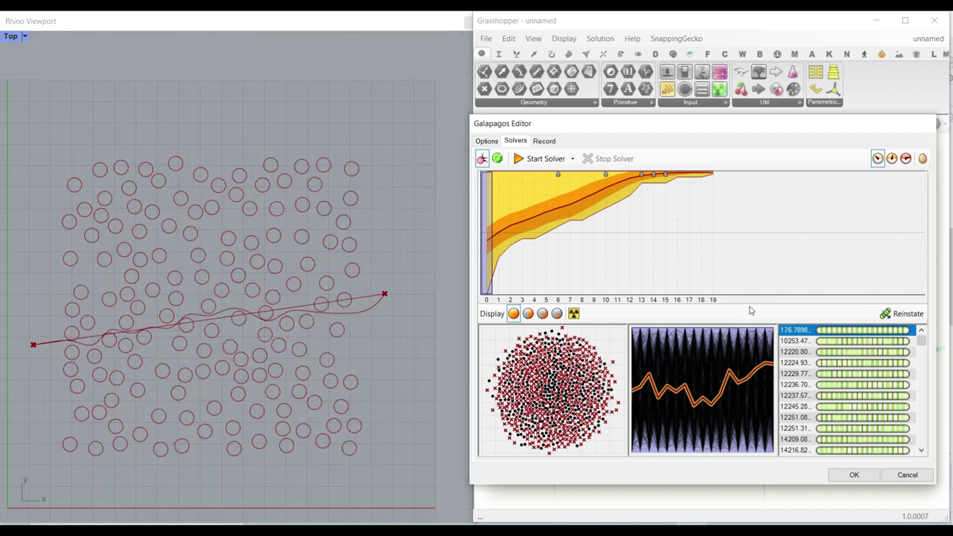
click(797, 341)
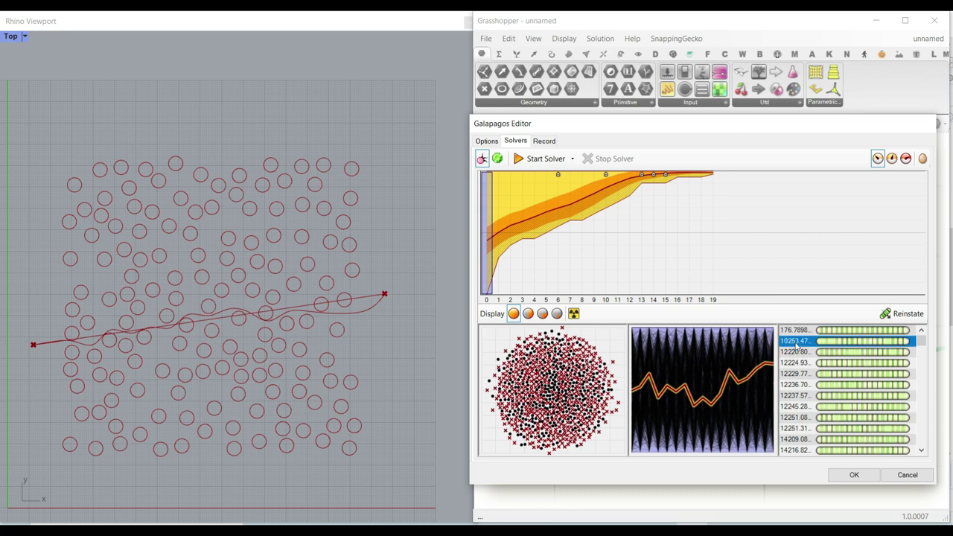
click(902, 313)
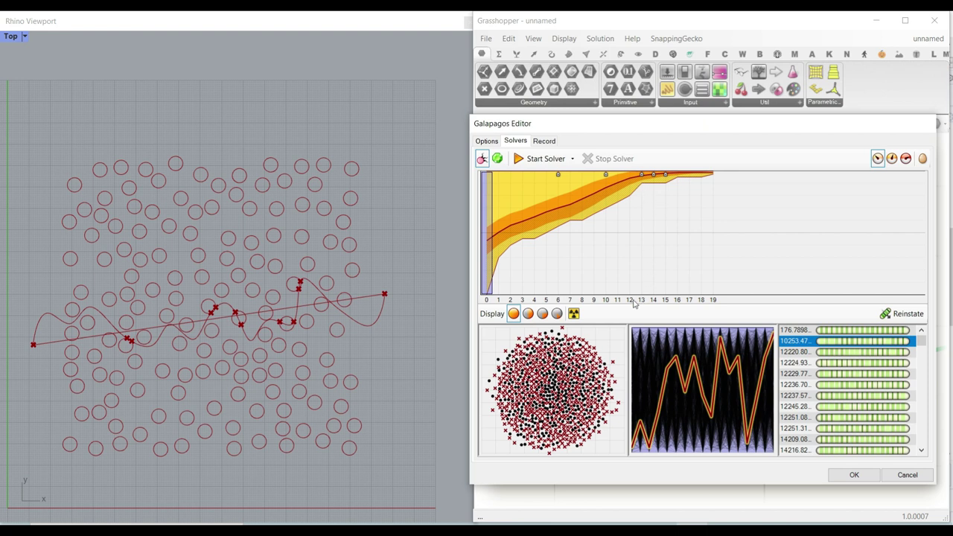
Select generation 13 and reinstate its 176.4966 and 176.7195 genomes in turn.
click(640, 175)
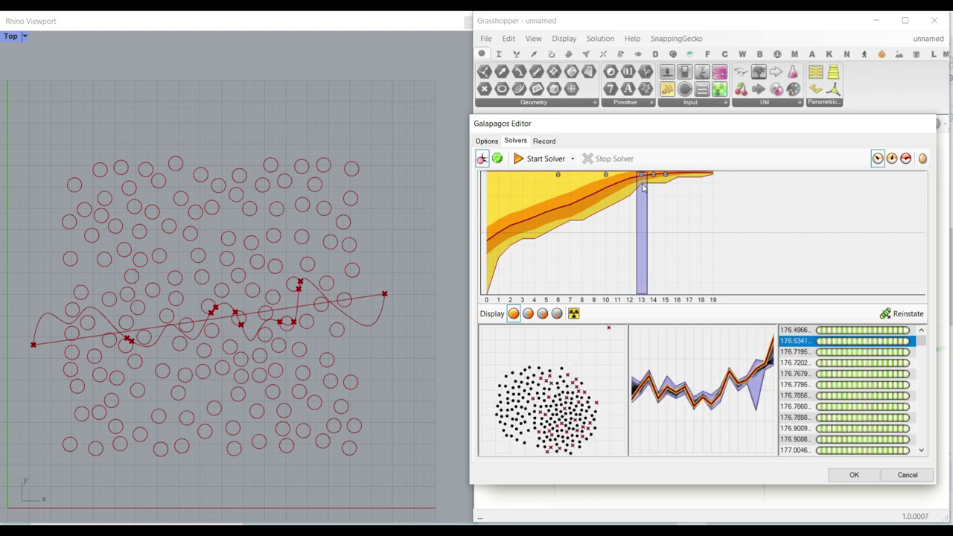
mouse_move(922, 343)
mouse_down()
mouse_move(921, 444)
mouse_move(924, 332)
mouse_up()
click(790, 329)
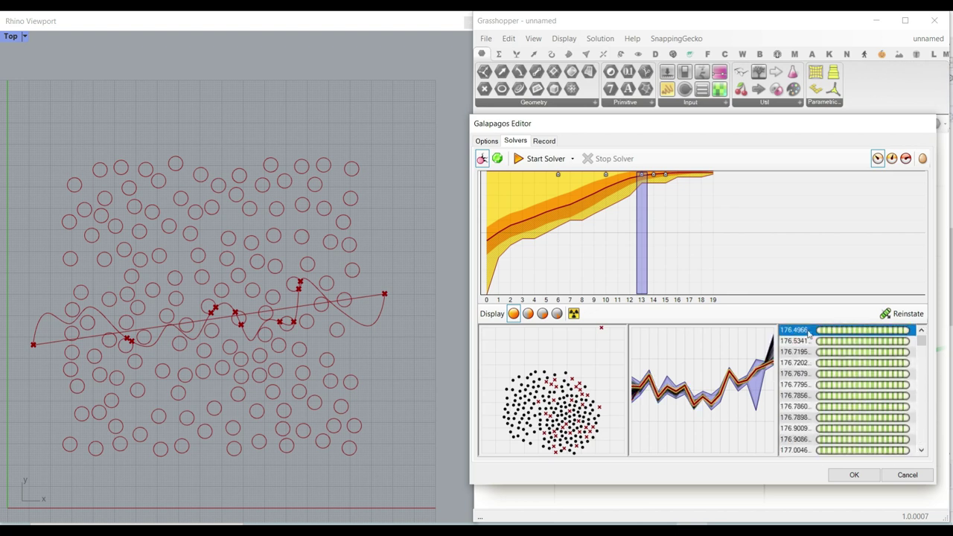
click(904, 313)
click(834, 351)
click(904, 313)
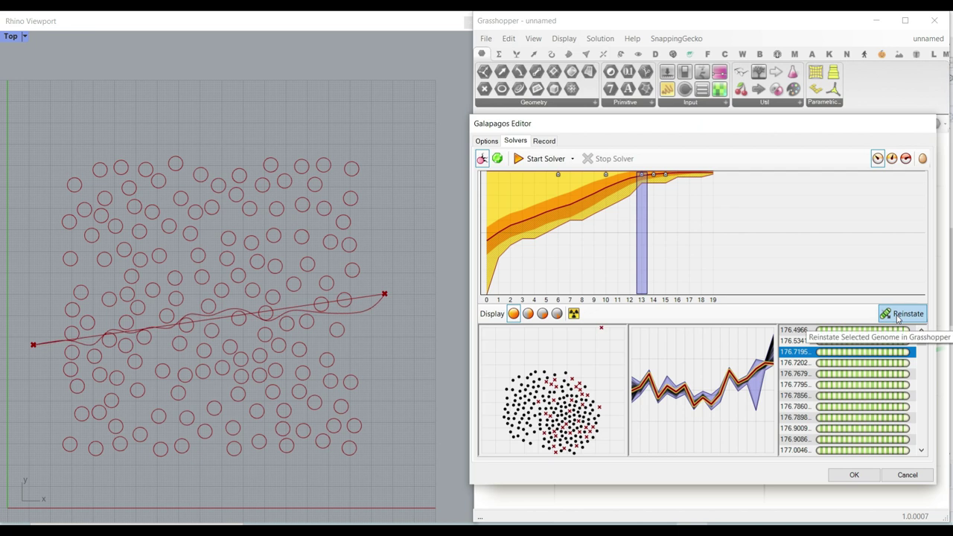
Reinstate the 175.3287 genome of generation 19, accept it in the Galapagos Editor and inspect the resulting path.
click(709, 185)
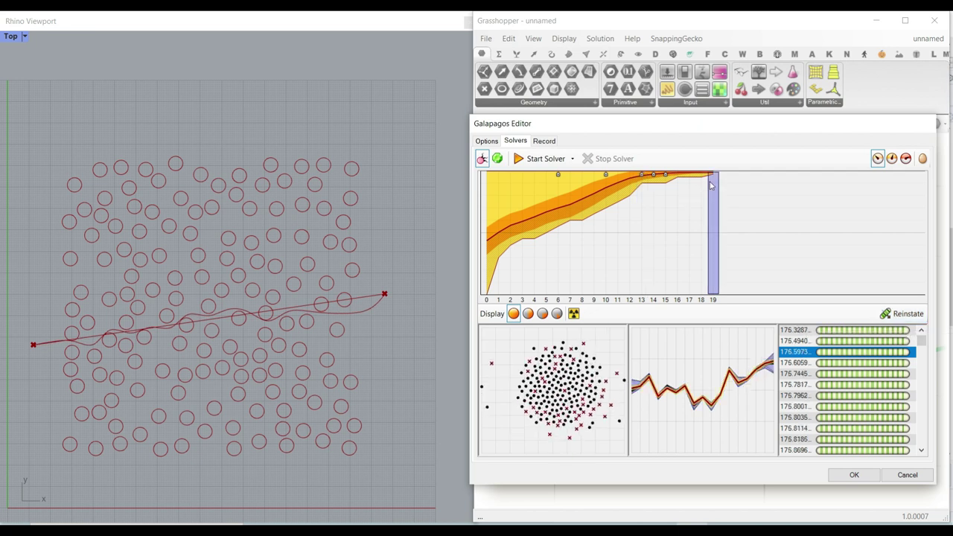
click(796, 330)
click(904, 313)
scroll(159, 332, up, 4)
right_drag(122, 345, 239, 327)
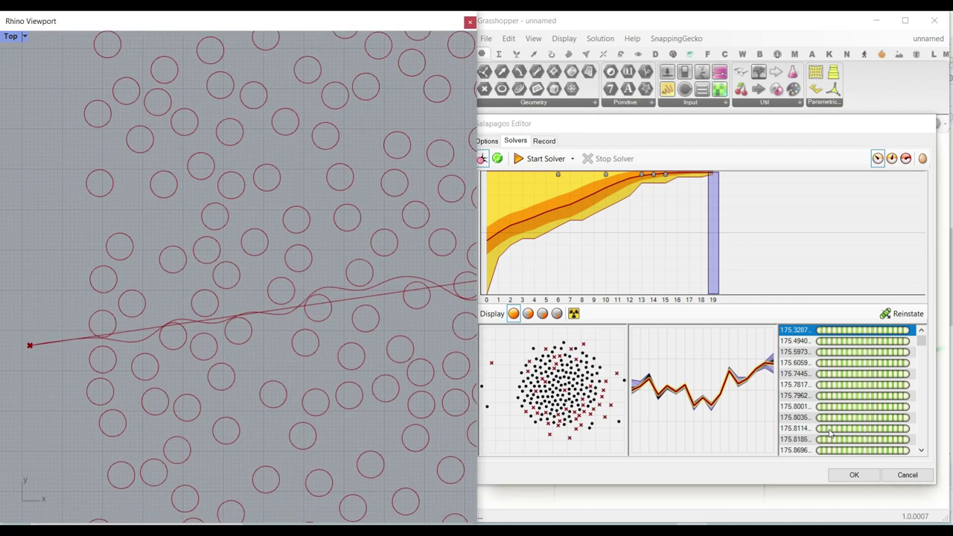
click(842, 477)
scroll(725, 392, down, 3)
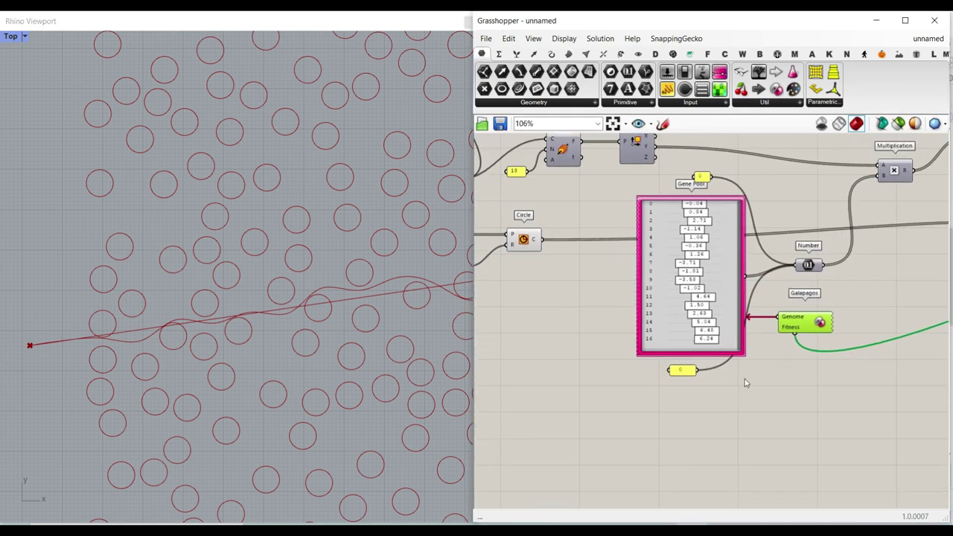
right_drag(245, 327, 164, 316)
scroll(163, 318, down, 9)
scroll(162, 317, up, 4)
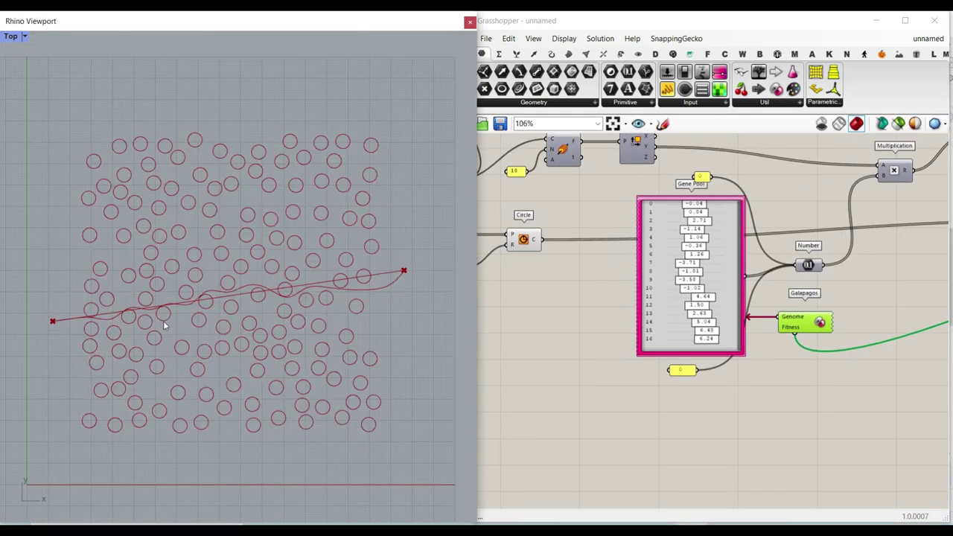
Add a Curve parameter after the PolyLine component and route the polyline through it to Perp Frames and Length.
right_drag(558, 308, 737, 325)
scroll(674, 240, up, 3)
click(672, 243)
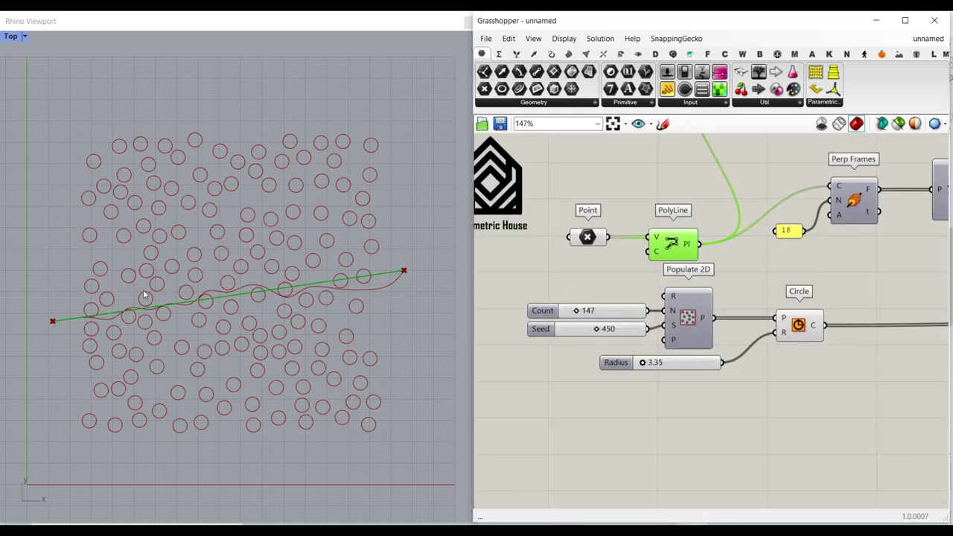
right_drag(668, 262, 666, 325)
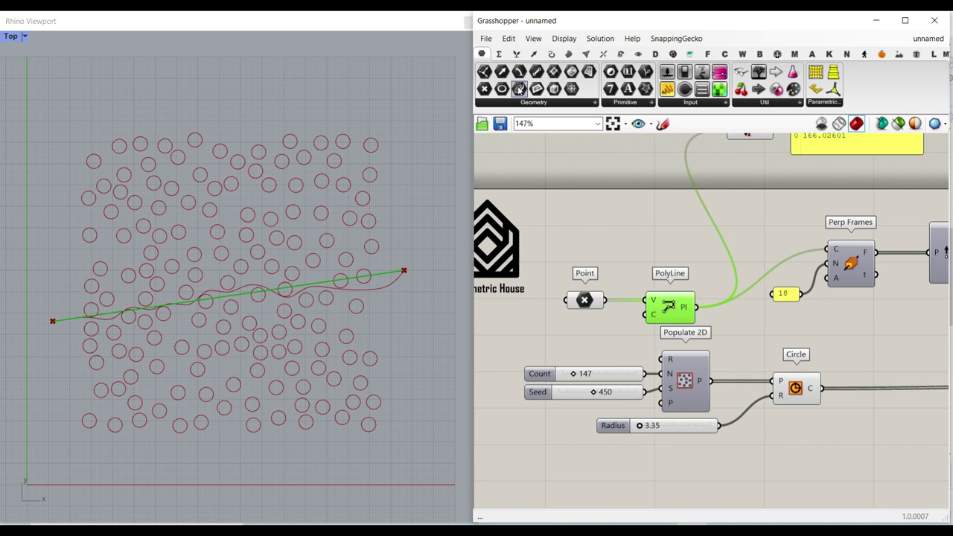
drag(519, 88, 751, 263)
scroll(722, 294, up, 3)
right_drag(751, 263, 634, 287)
drag(669, 287, 791, 237)
right_drag(665, 249, 708, 330)
scroll(708, 330, down, 3)
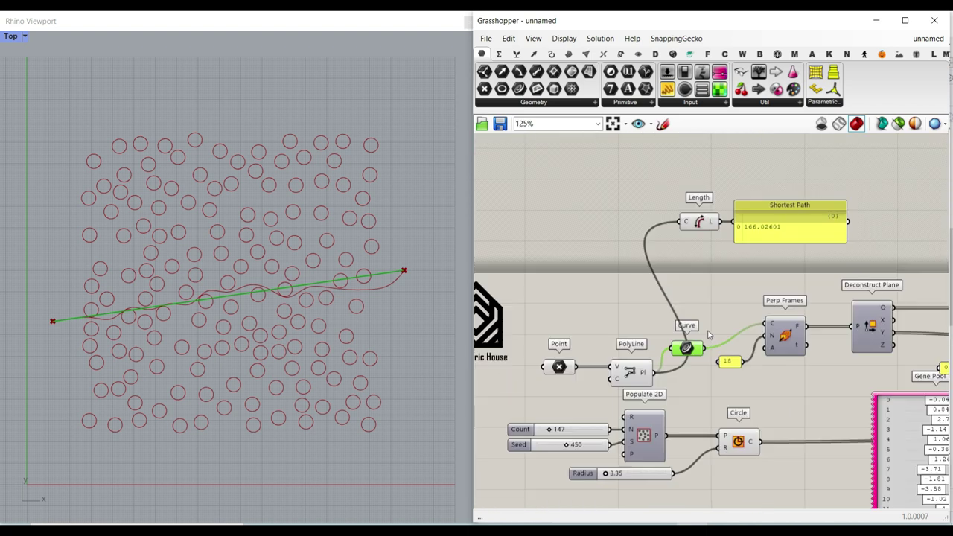
drag(710, 337, 679, 222)
click(678, 300)
Delete the Point and PolyLine components and move the Curve parameter into their place.
right_drag(634, 362, 794, 313)
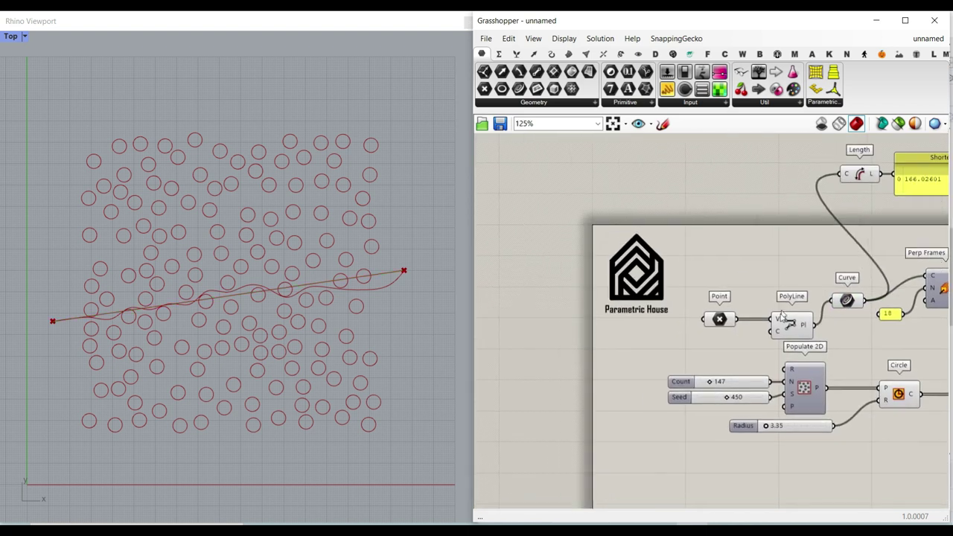
scroll(795, 312, up, 3)
drag(814, 269, 650, 346)
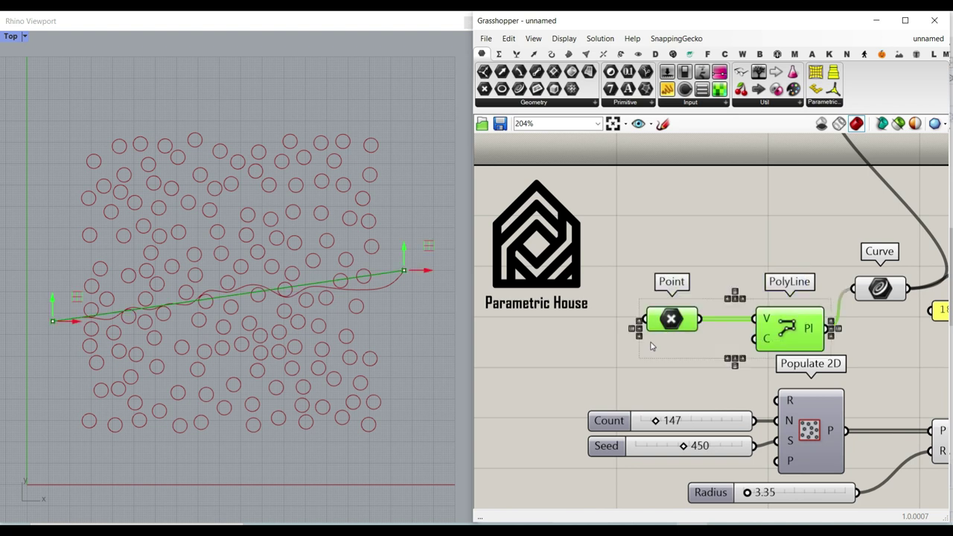
key(Delete)
drag(880, 290, 713, 326)
click(647, 291)
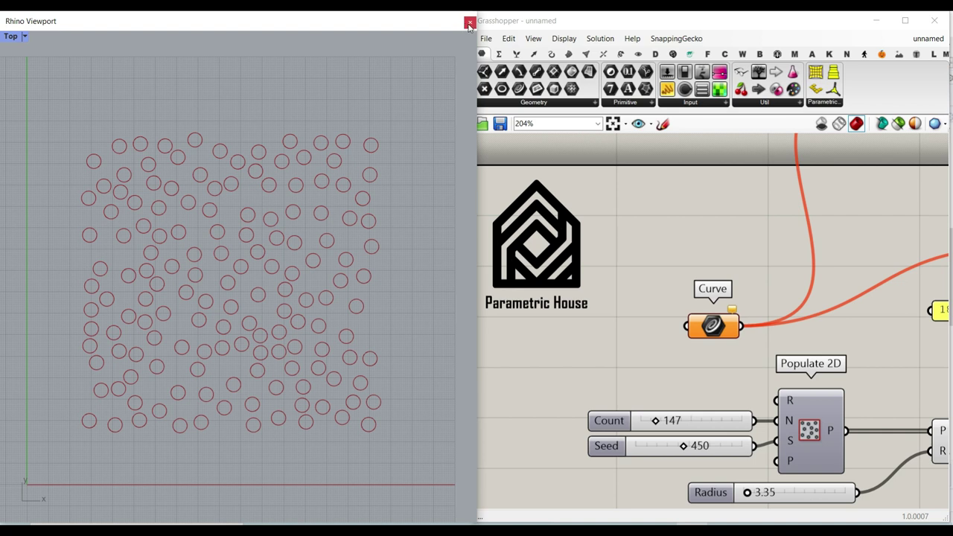
Close the floating Rhino viewport and maximise the Top viewport in the main Rhino window.
click(468, 23)
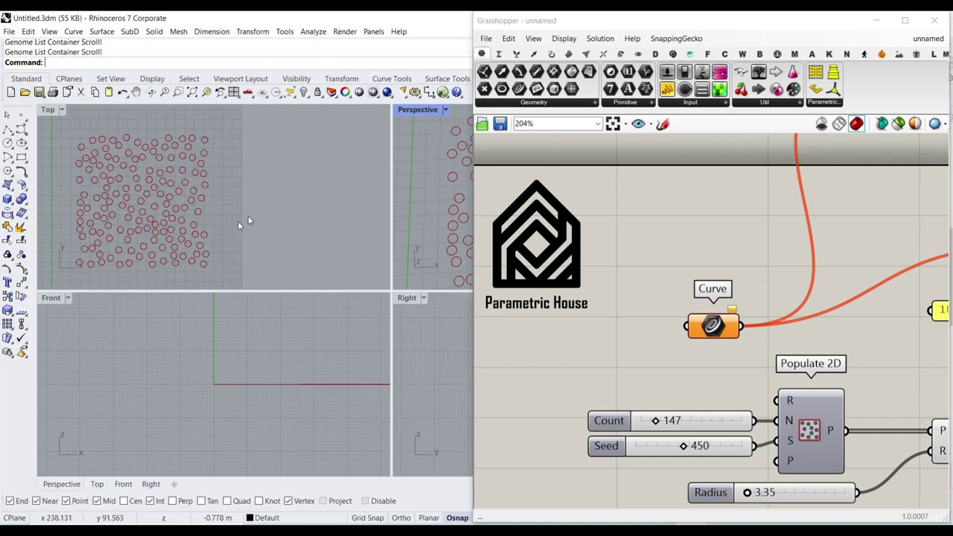
double_click(49, 110)
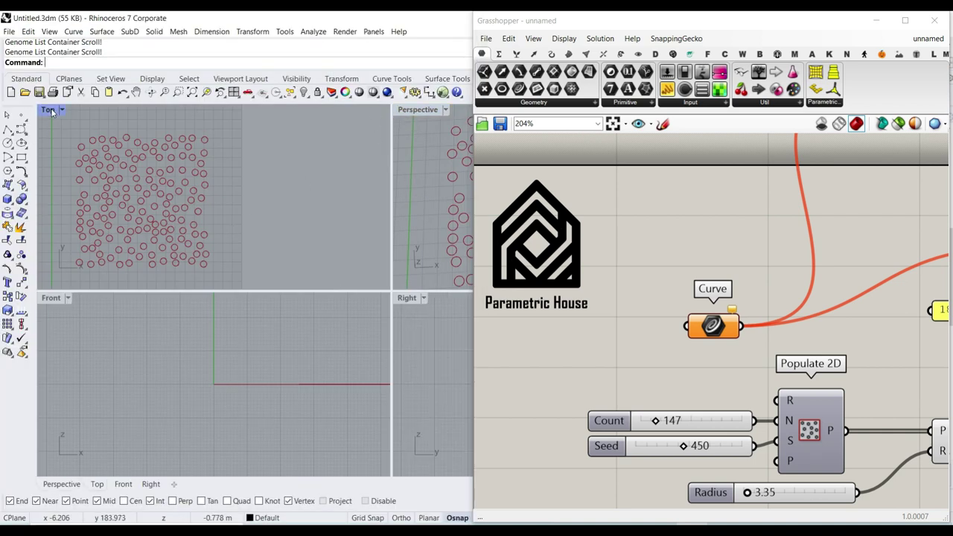
scroll(191, 216, down, 4)
scroll(181, 257, up, 6)
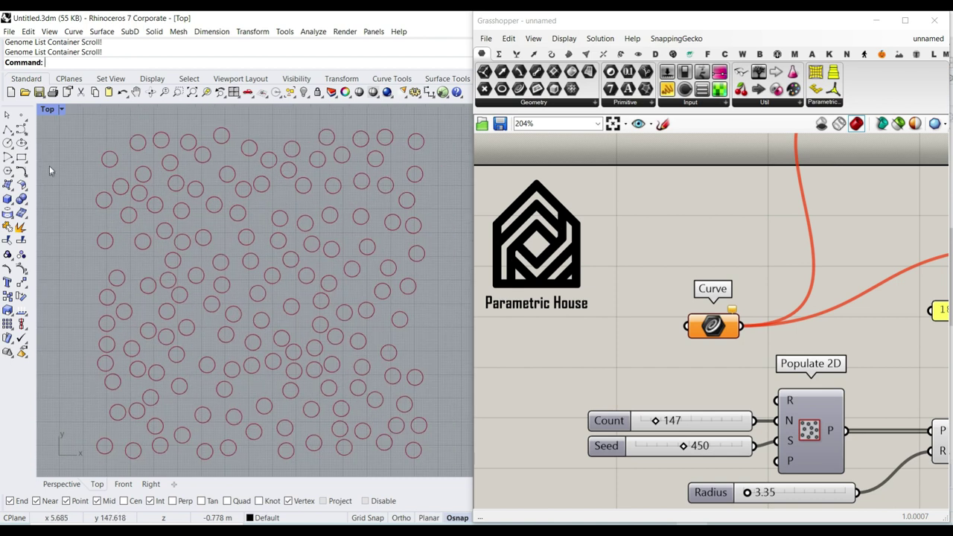
Draw an eight-point degree 3 control point curve across the circle field, arching upward and then dipping below.
click(21, 130)
scroll(173, 266, down, 3)
scroll(146, 299, up, 2)
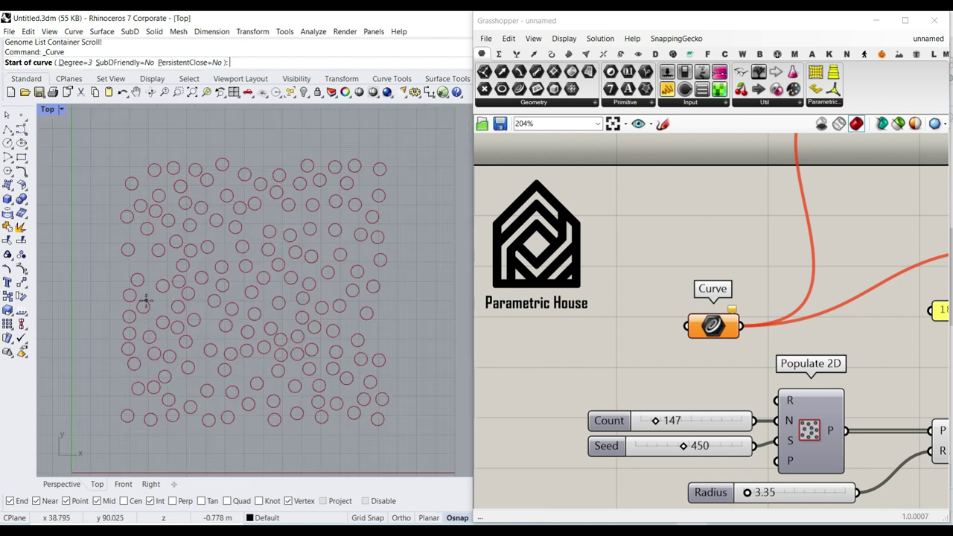
click(94, 313)
click(152, 275)
click(187, 235)
click(248, 240)
click(284, 279)
click(298, 326)
click(342, 355)
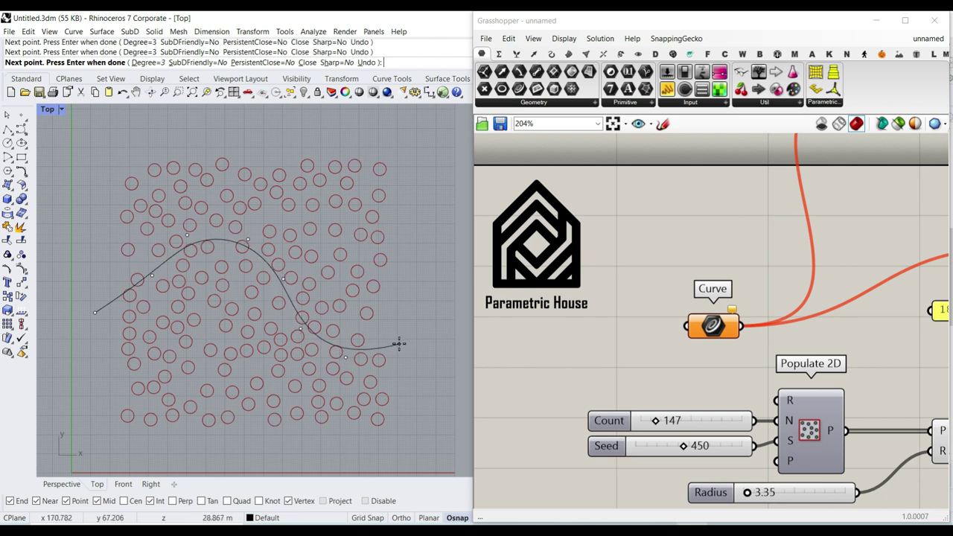
click(398, 343)
key(Return)
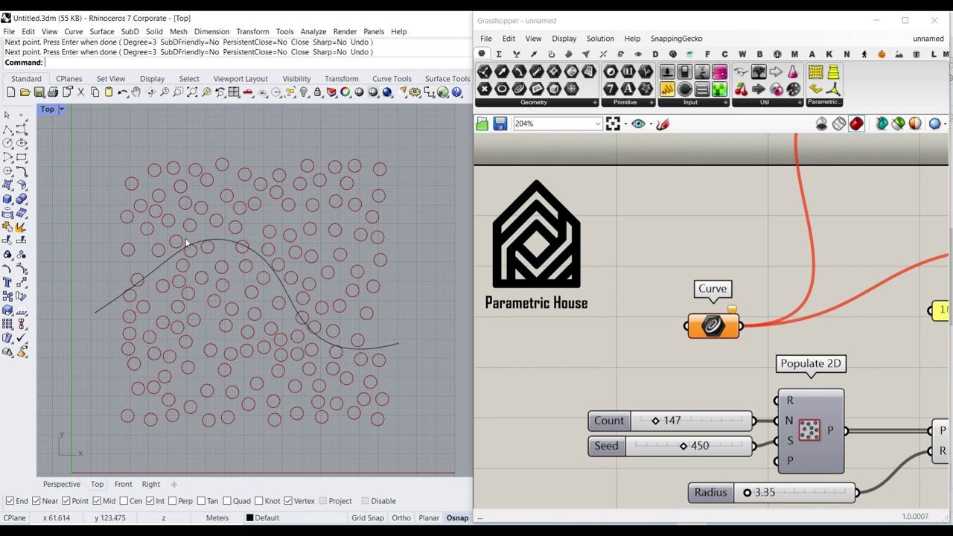
Set the Populate 2D Count to 274 and the circle Radius to 2.64.
scroll(602, 291, up, 3)
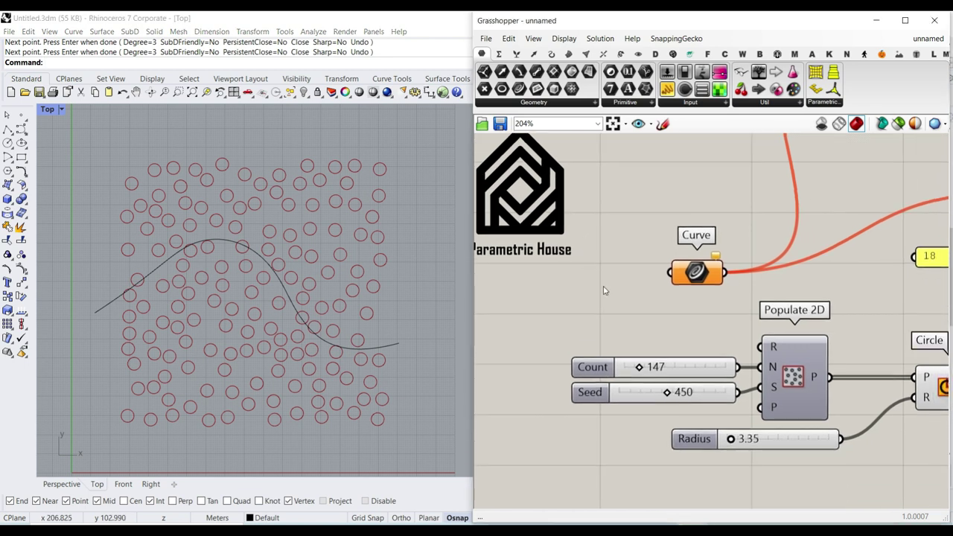
drag(628, 382, 621, 384)
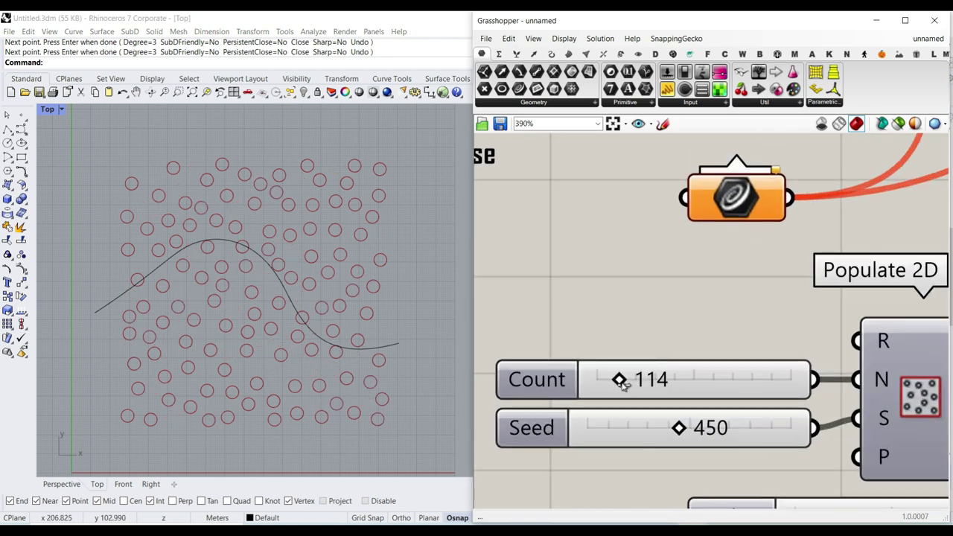
scroll(703, 368, down, 3)
right_drag(703, 368, 618, 372)
right_drag(760, 308, 666, 327)
right_drag(638, 396, 678, 351)
scroll(622, 390, up, 2)
drag(580, 401, 577, 401)
right_drag(523, 335, 605, 336)
drag(530, 304, 548, 304)
drag(660, 403, 661, 402)
drag(547, 306, 553, 306)
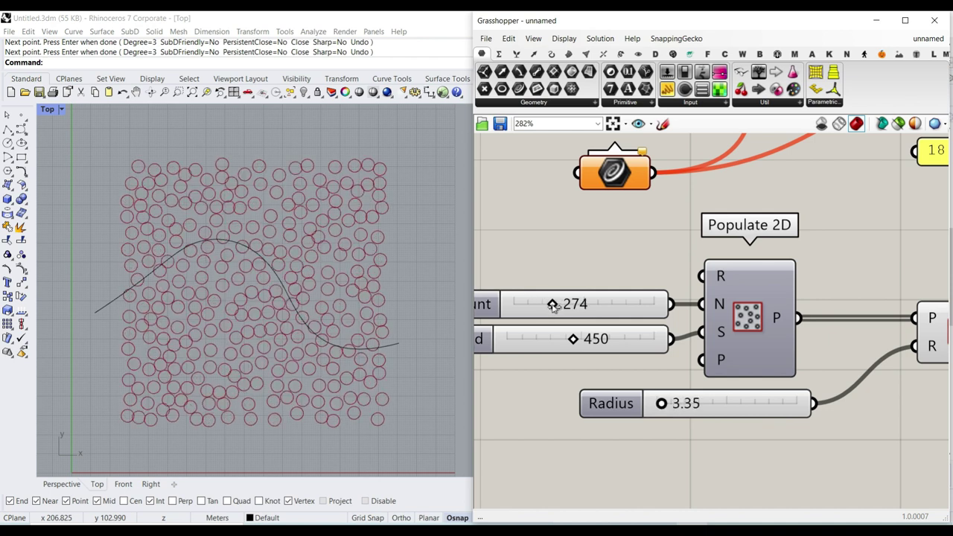
drag(665, 405, 664, 405)
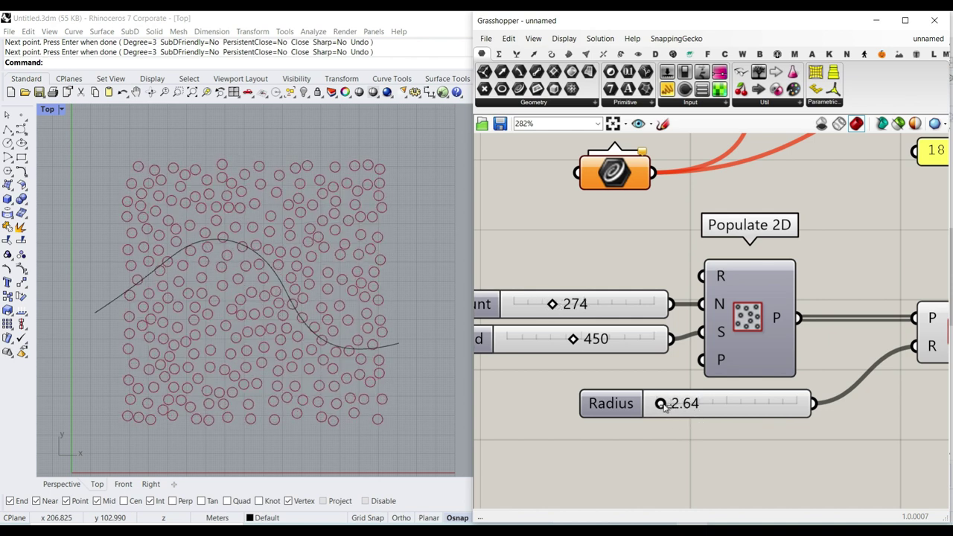
Set the Populate 2D Count to 253 and the Seed to 420.
scroll(323, 296, up, 5)
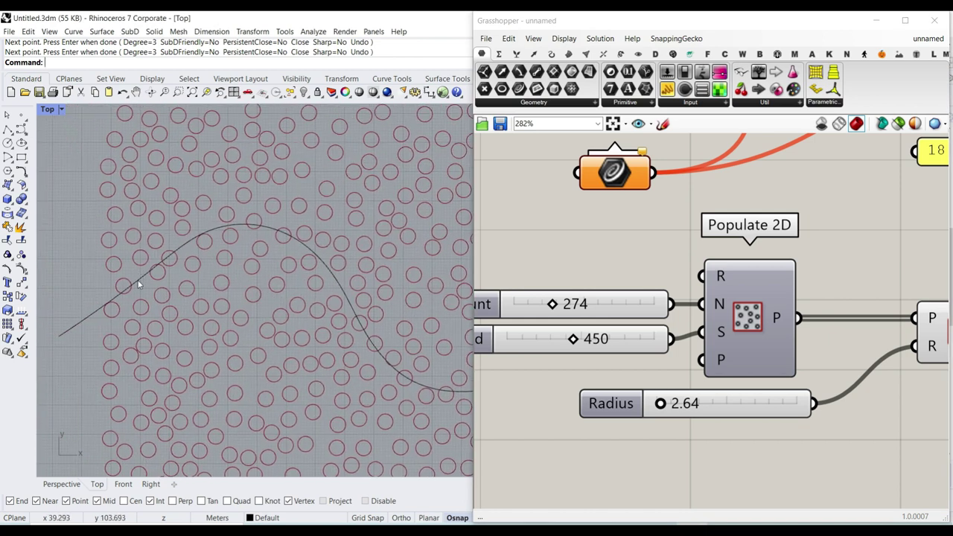
scroll(164, 305, down, 2)
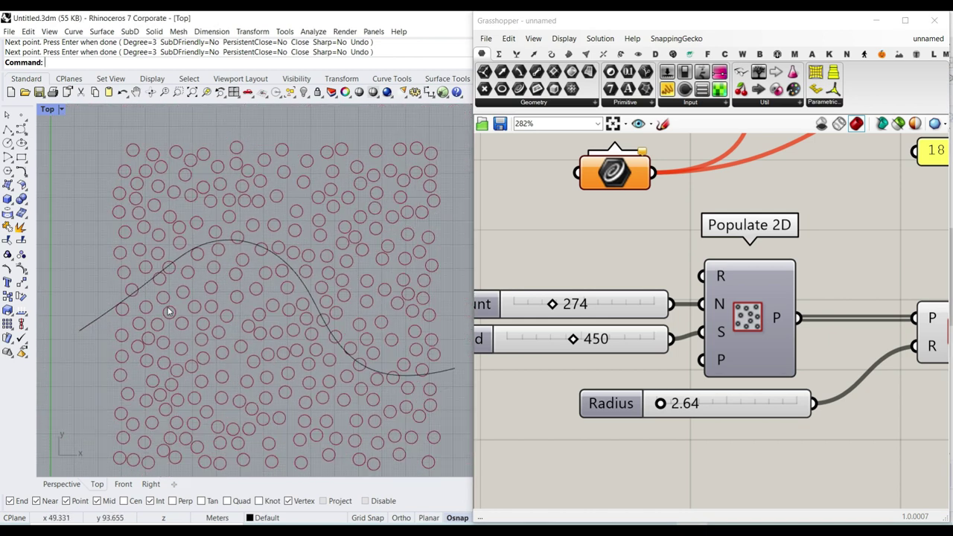
drag(550, 304, 549, 304)
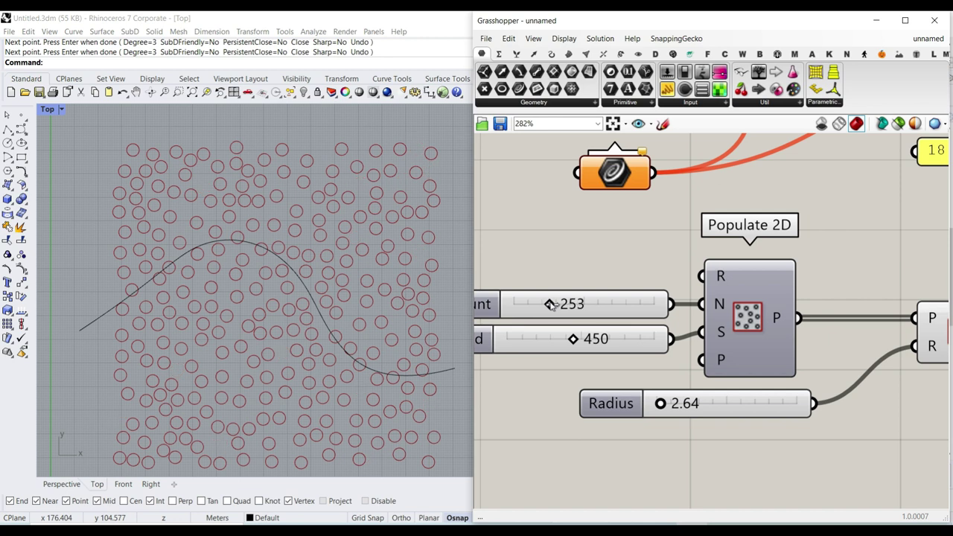
drag(577, 340, 571, 339)
scroll(679, 317, down, 3)
Reference the drawn curve in the Curve parameter and hide the original curve in Rhino.
right_click(632, 235)
click(662, 404)
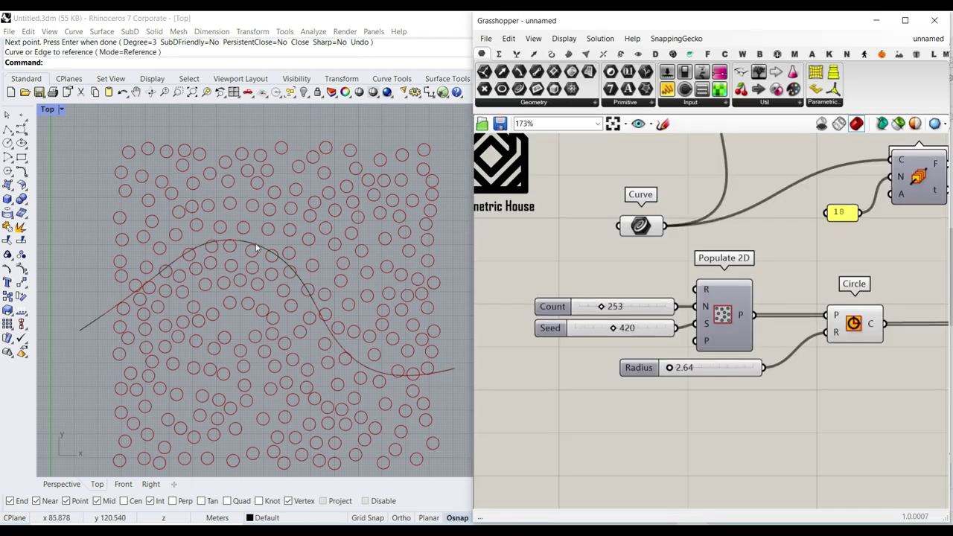
click(256, 246)
click(304, 91)
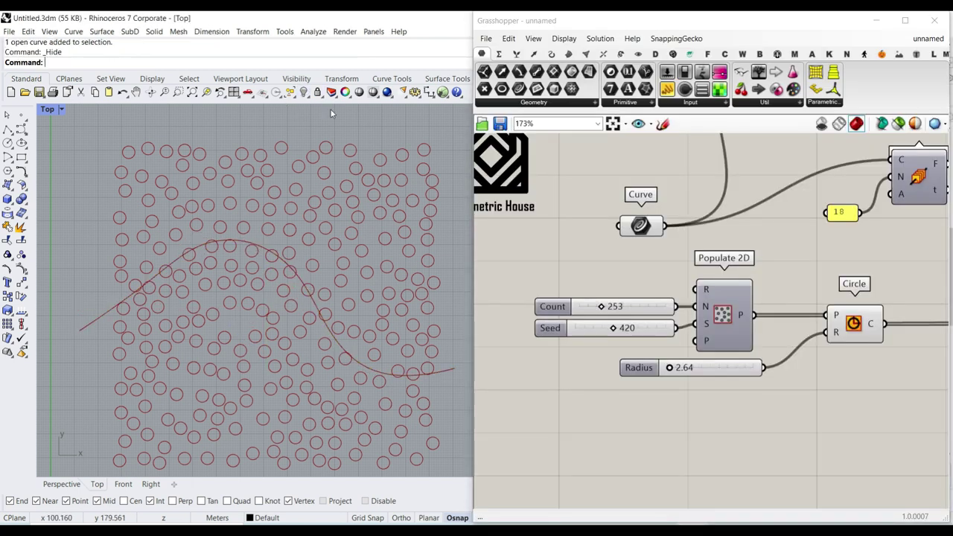
right_click(640, 225)
click(678, 434)
Highlight the Interpolate curve and set gene 0 of the Gene Pool to 0.16 to test the path's movement.
scroll(653, 313, down, 3)
right_drag(858, 327, 651, 377)
right_drag(922, 315, 826, 308)
click(809, 265)
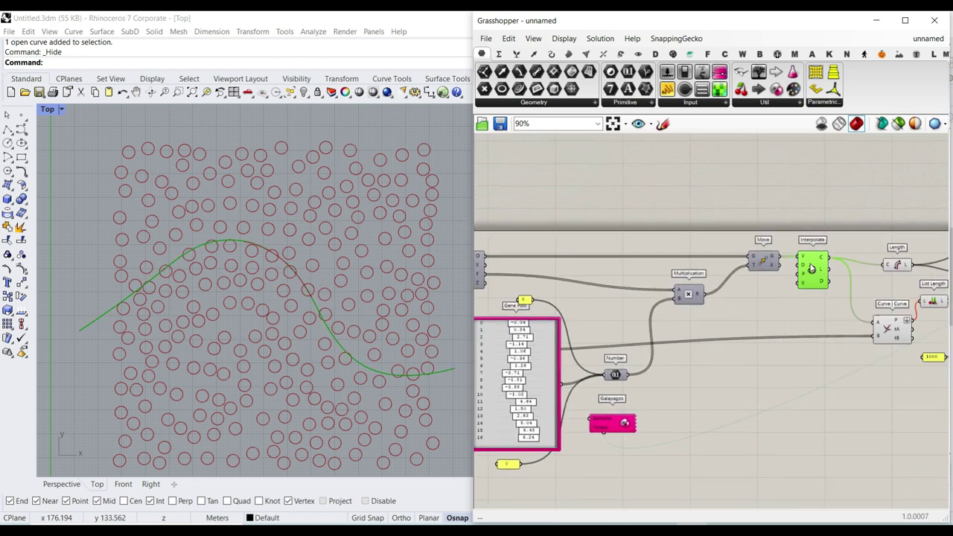
scroll(566, 320, up, 5)
drag(683, 306, 679, 306)
Switch to the Perspective view, turn on the Perp Frames preview and examine the orientation of the frames along the curve.
click(62, 483)
scroll(352, 264, up, 3)
right_drag(352, 264, 305, 264)
scroll(595, 294, down, 5)
right_drag(506, 246, 593, 247)
scroll(593, 244, up, 2)
right_click(603, 235)
click(626, 258)
right_drag(357, 216, 428, 201)
scroll(330, 220, up, 7)
right_drag(298, 269, 341, 255)
scroll(372, 230, up, 4)
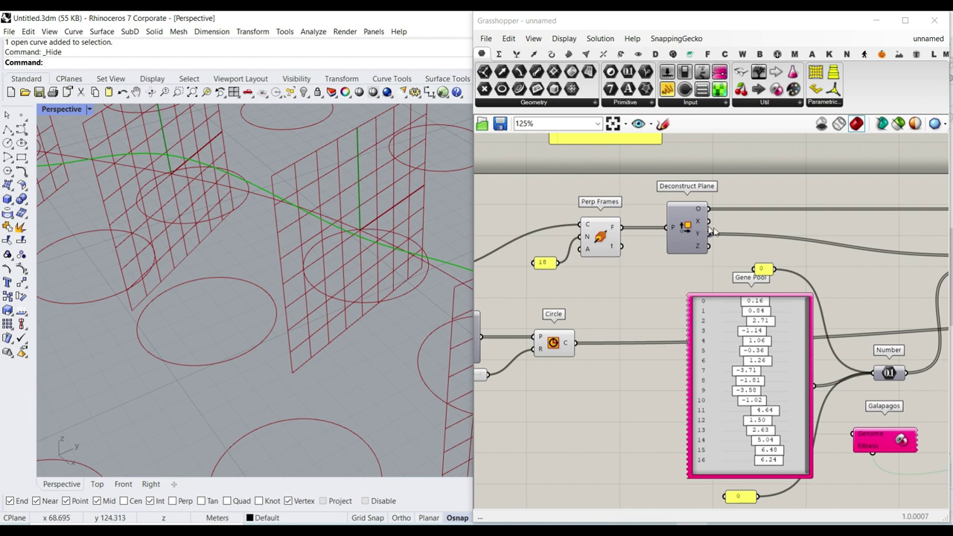
Connect the X axis output of Deconstruct Plane to the Multiplication component in place of the Y axis.
scroll(722, 235, up, 4)
right_drag(724, 235, 598, 255)
scroll(589, 250, down, 2)
scroll(596, 239, down, 2)
drag(572, 234, 841, 272)
Turn off the Perp Frames preview and return Rhino to the Top view.
right_drag(398, 267, 448, 289)
right_drag(587, 251, 702, 249)
right_click(579, 244)
click(595, 265)
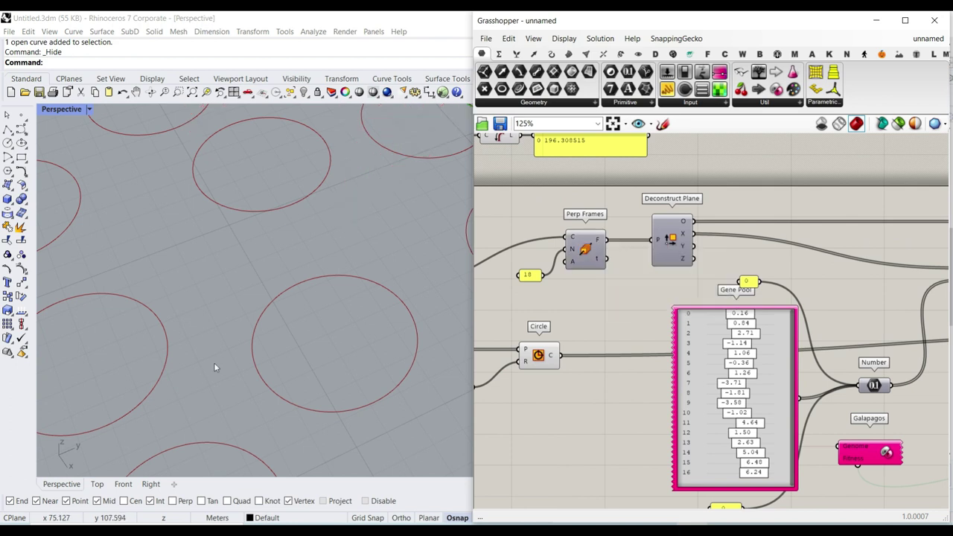
click(97, 485)
Set gene 0 to -0.30 and inspect how the path shifts sideways between the circles.
scroll(298, 290, up, 5)
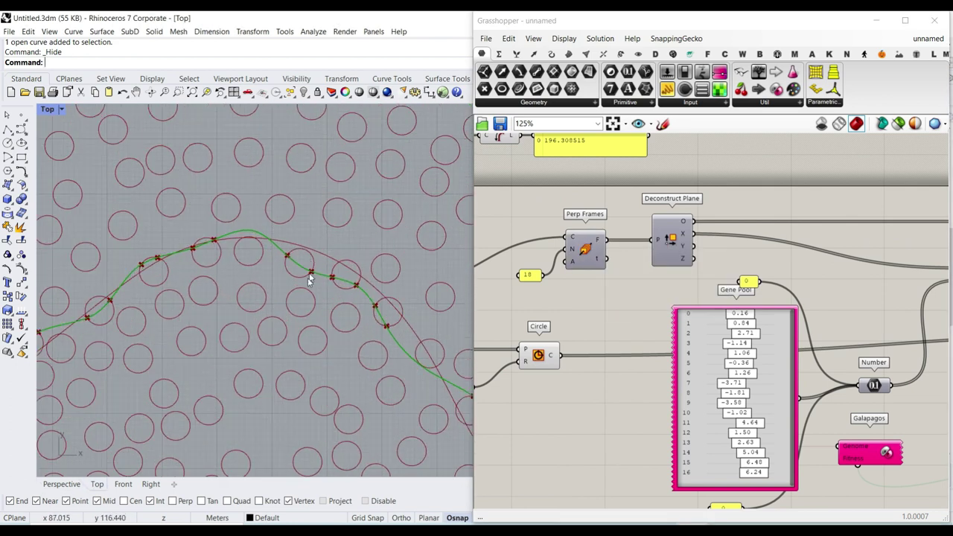
right_drag(287, 337, 384, 323)
drag(737, 320, 738, 320)
Set the panel feeding the number of Perp Frames to 20.
right_drag(530, 274, 637, 283)
scroll(637, 282, up, 6)
click(643, 285)
click(623, 334)
scroll(634, 342, down, 3)
double_click(634, 312)
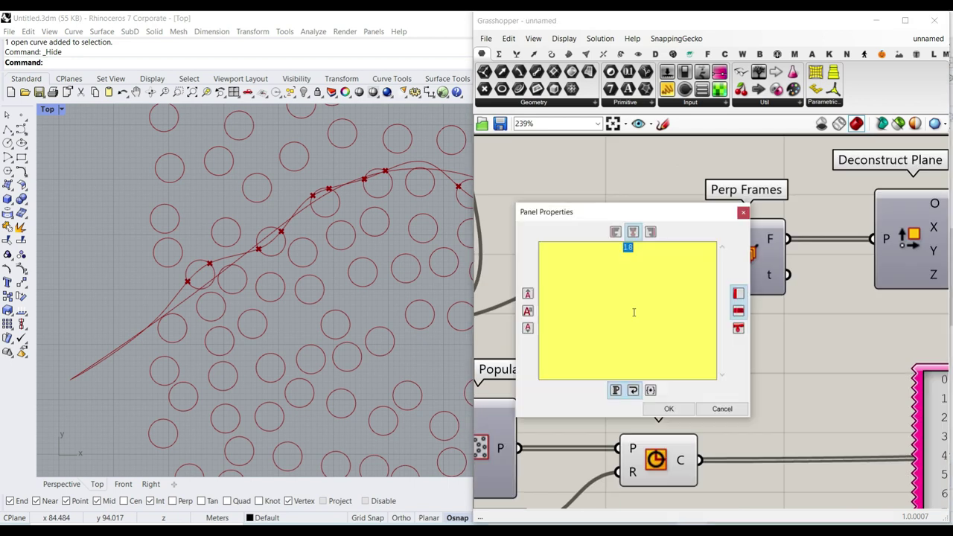
text(20)
click(668, 409)
Check the number of Deconstruct Plane origin points and set the Gene Pool's gene count to 19.
right_drag(933, 227, 780, 224)
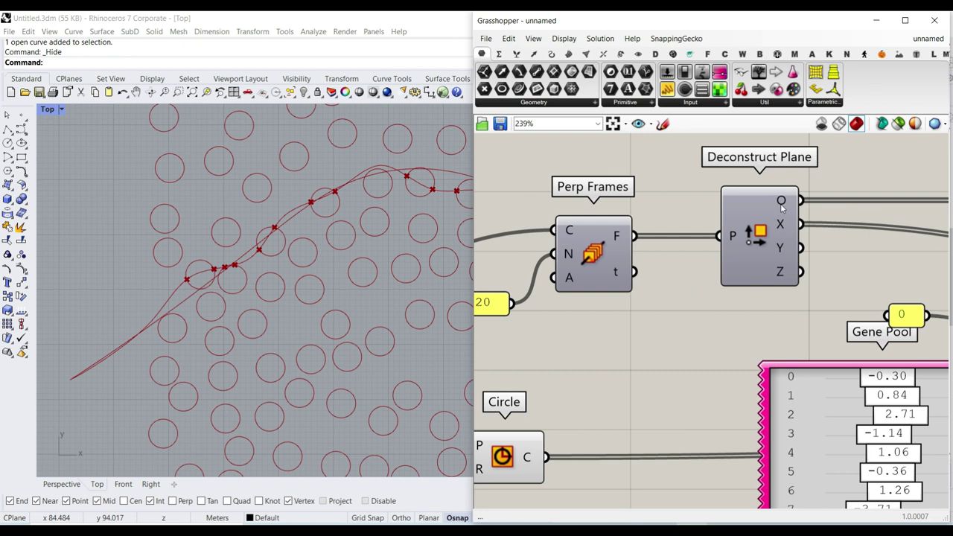
mouse_move(782, 208)
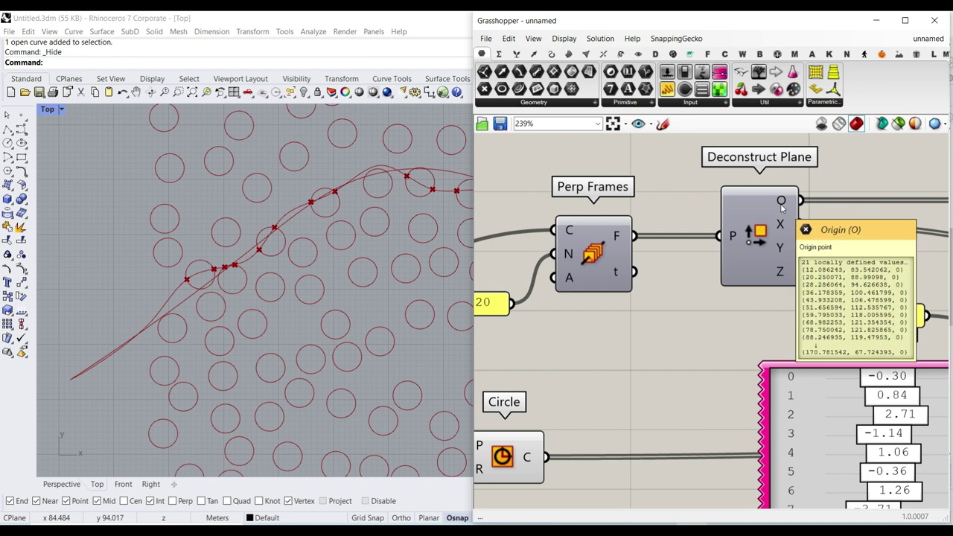
right_drag(822, 441, 679, 328)
double_click(683, 326)
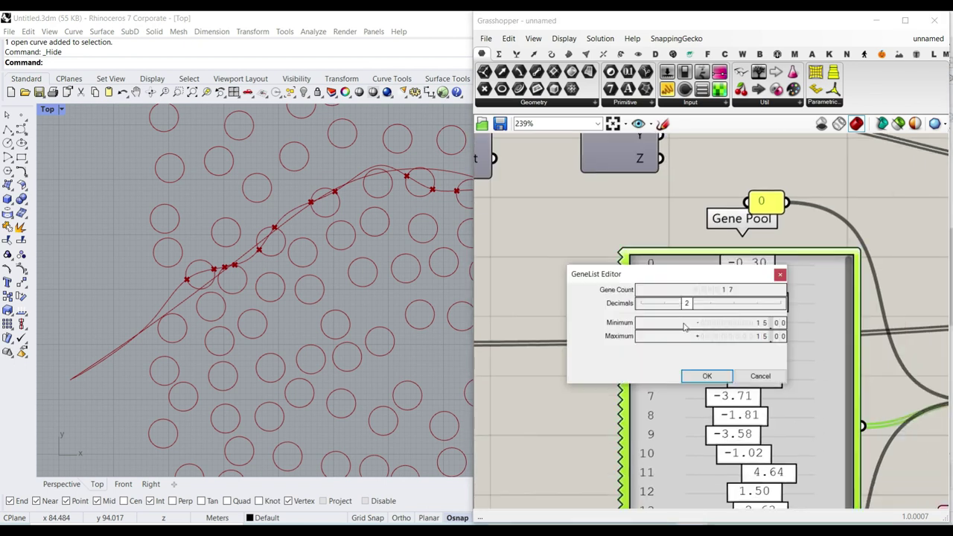
drag(729, 293, 730, 274)
click(707, 376)
Move the lower zero panel clear of the enlarged Gene Pool and randomize its genes by 100%.
scroll(795, 378, down, 3)
drag(723, 369, 725, 428)
right_click(727, 276)
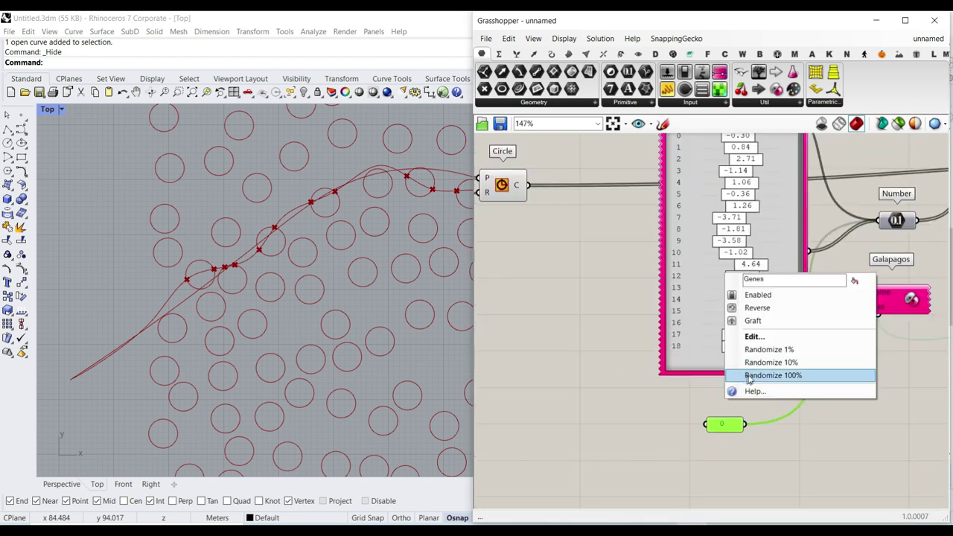
click(750, 376)
scroll(283, 334, down, 2)
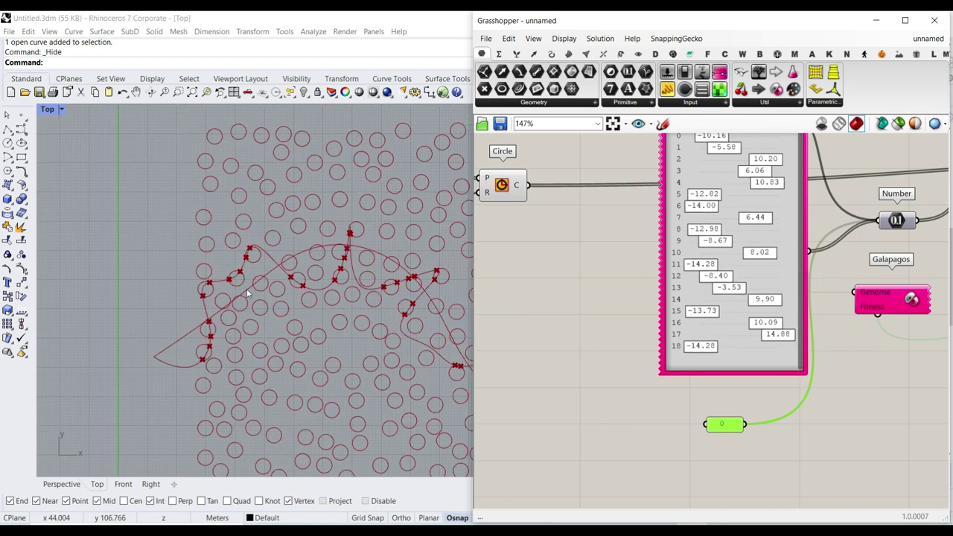
Set the Gene Pool's minimum to -5 and its maximum to 5.
scroll(257, 291, up, 2)
double_click(725, 260)
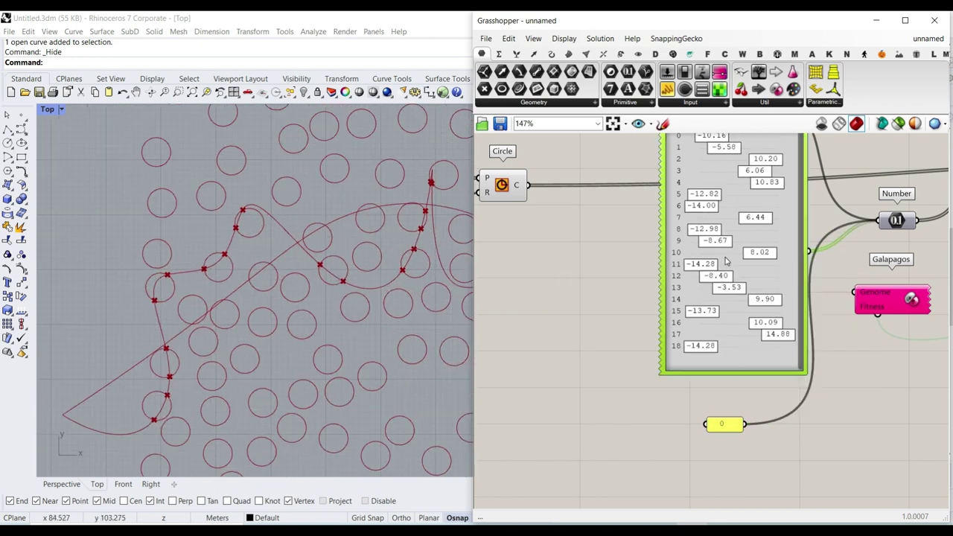
double_click(791, 253)
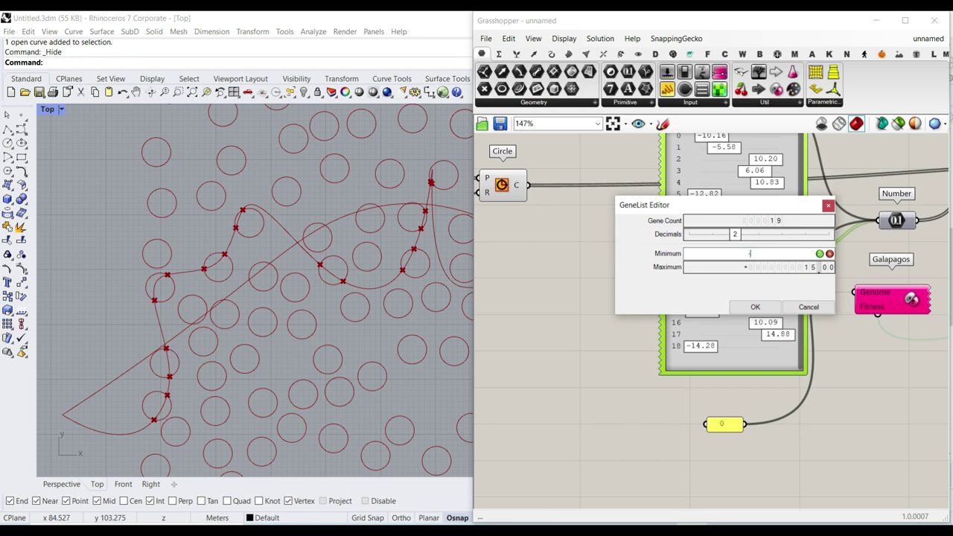
text(-5)
double_click(809, 266)
text(5)
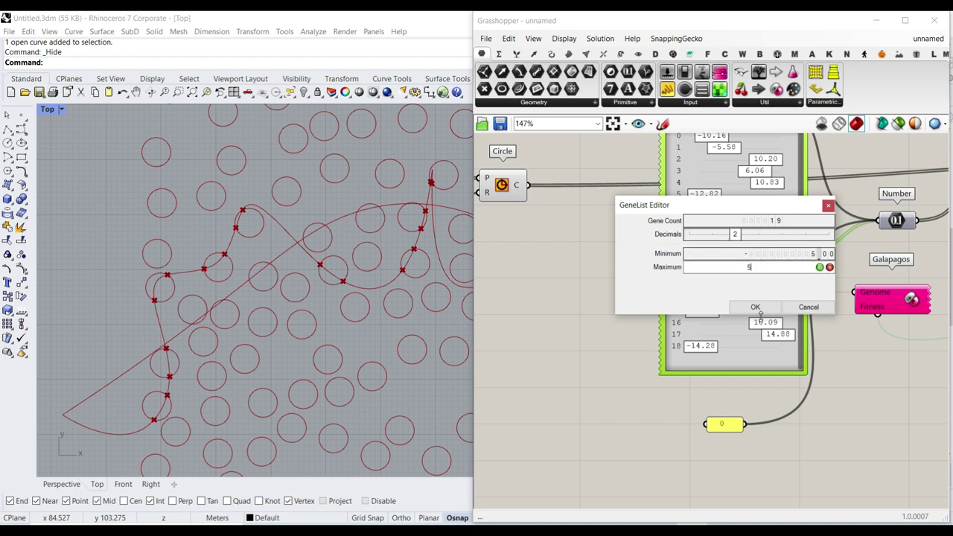
click(756, 309)
Set gene 18 to -2.82 and genes 0 to 3 to 5.00, and lower gene 4 slightly to test the path's shift.
mouse_move(708, 344)
mouse_down()
mouse_move(792, 345)
mouse_move(725, 345)
mouse_up()
right_drag(731, 149, 714, 267)
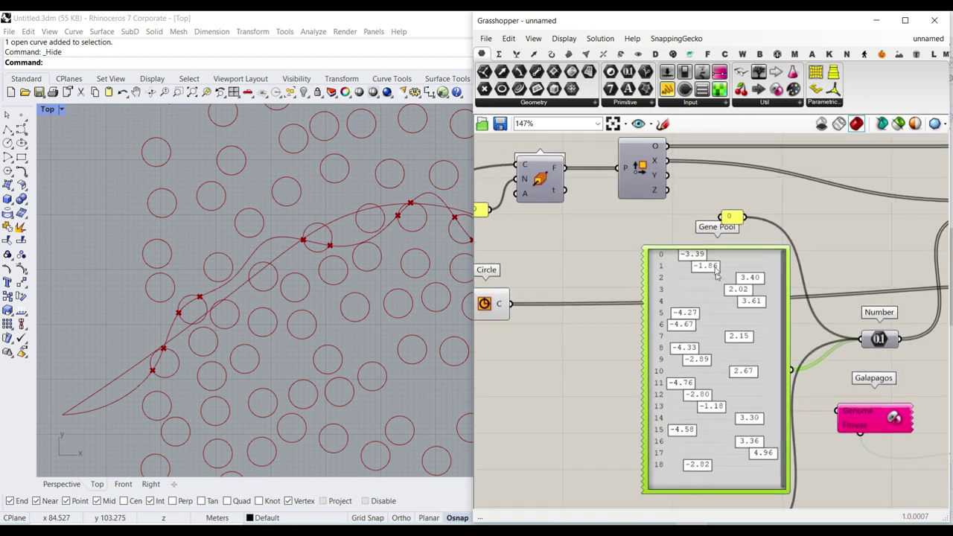
scroll(716, 273, up, 2)
drag(692, 255, 655, 255)
drag(762, 257, 803, 286)
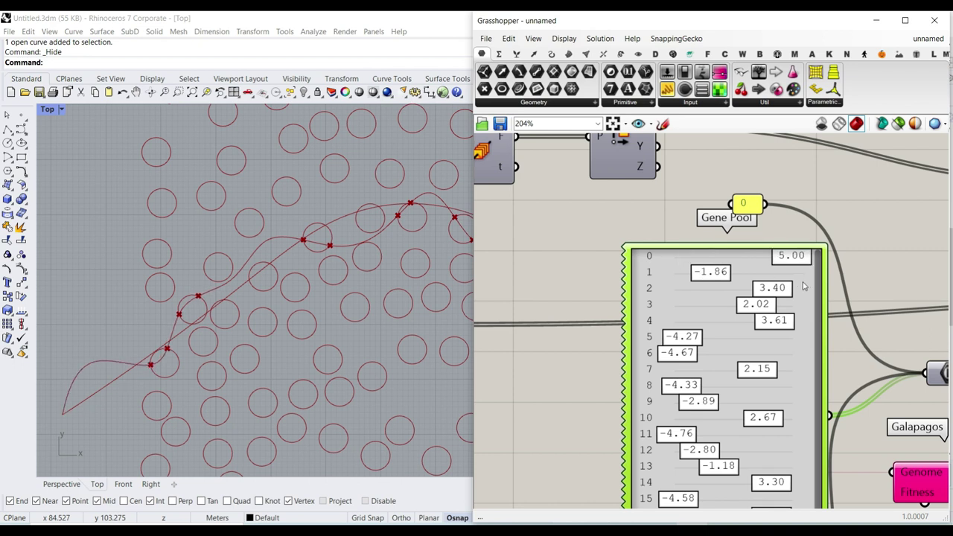
drag(710, 275, 835, 294)
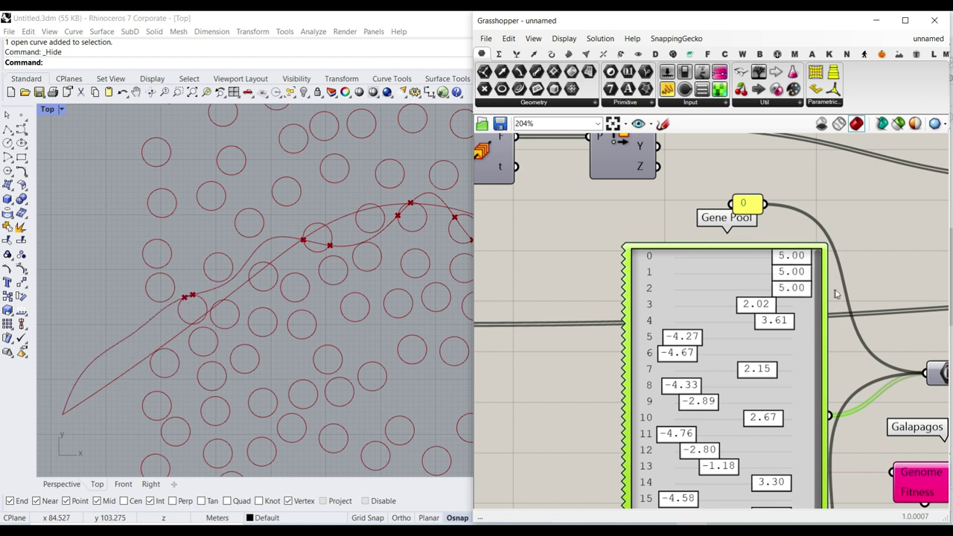
drag(759, 304, 840, 307)
drag(777, 322, 734, 320)
drag(791, 320, 744, 321)
Reduce the circle radius to 1.80 and the Populate 2D count to 162.
scroll(530, 334, down, 3)
right_drag(530, 334, 790, 319)
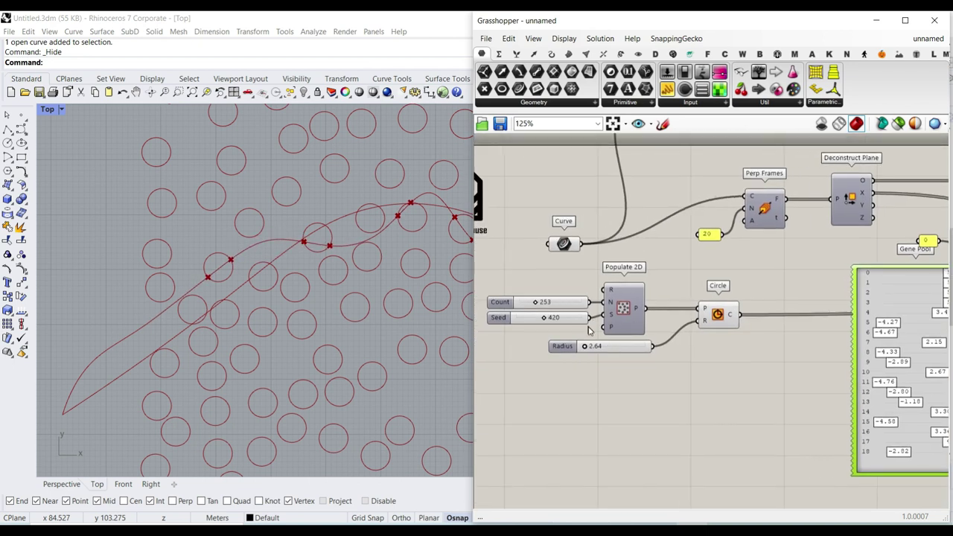
scroll(590, 332, up, 4)
drag(581, 363, 580, 364)
scroll(589, 377, up, 3)
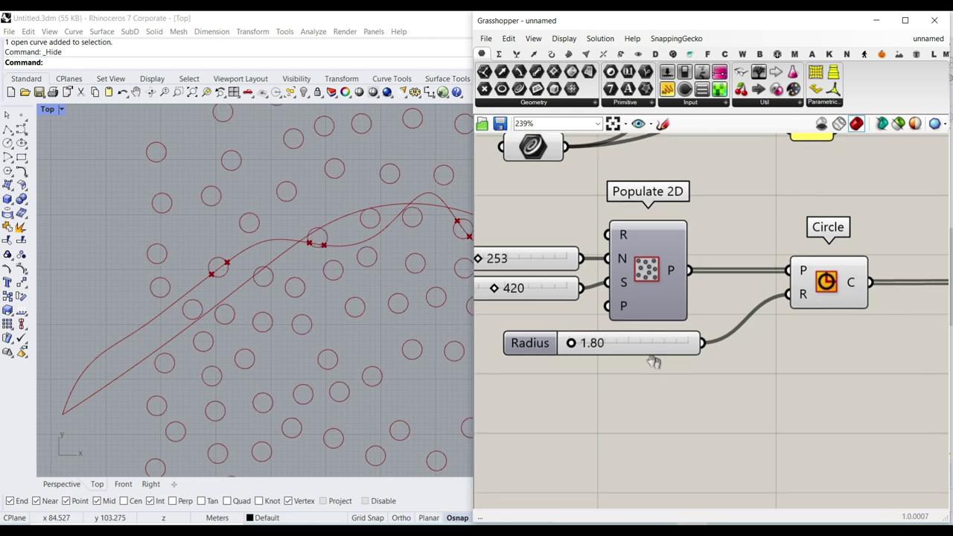
drag(544, 267, 529, 266)
scroll(311, 324, down, 5)
scroll(310, 319, down, 2)
right_drag(337, 319, 295, 310)
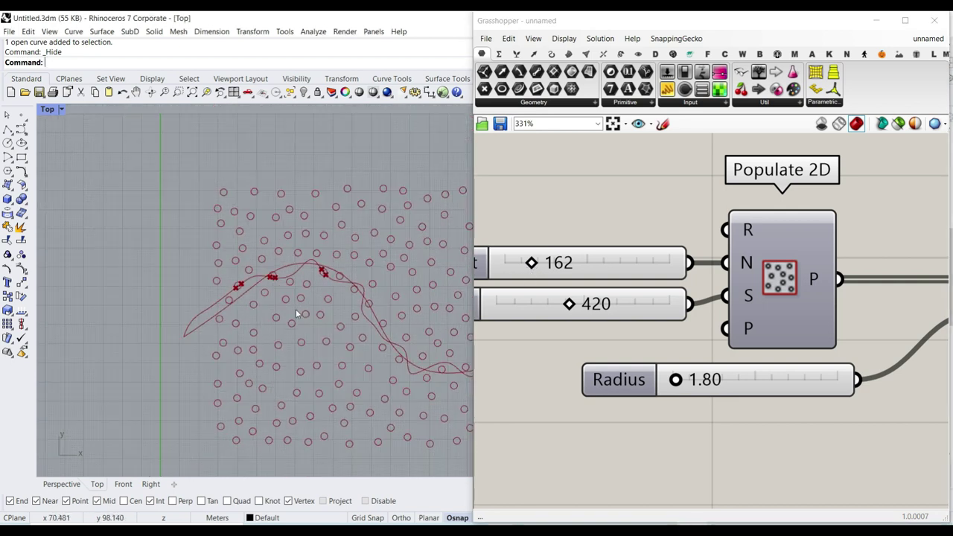
Open the Galapagos editor and run the evolutionary solver with minimized fitness, stopping it at generation 6.
scroll(296, 308, down, 4)
scroll(640, 302, down, 6)
right_drag(902, 353, 768, 342)
scroll(885, 349, up, 4)
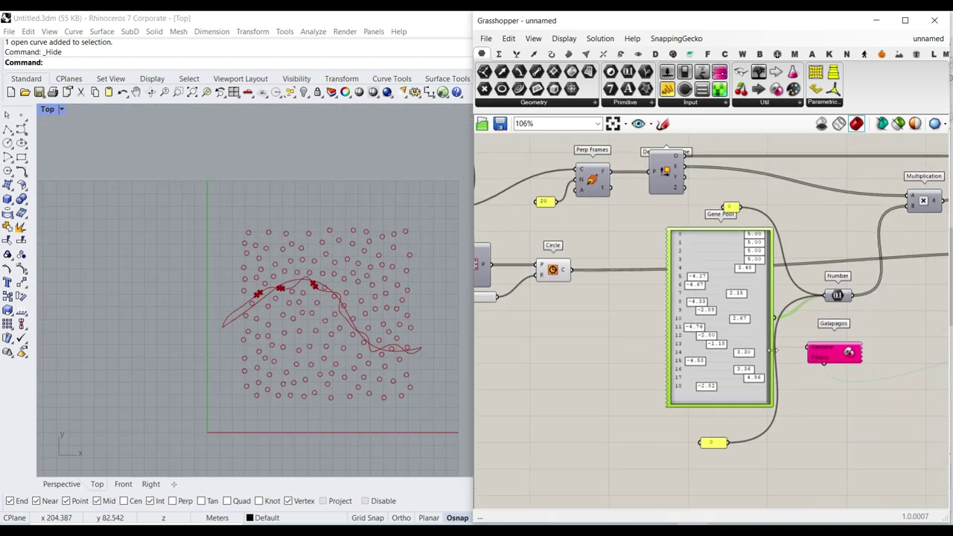
double_click(887, 344)
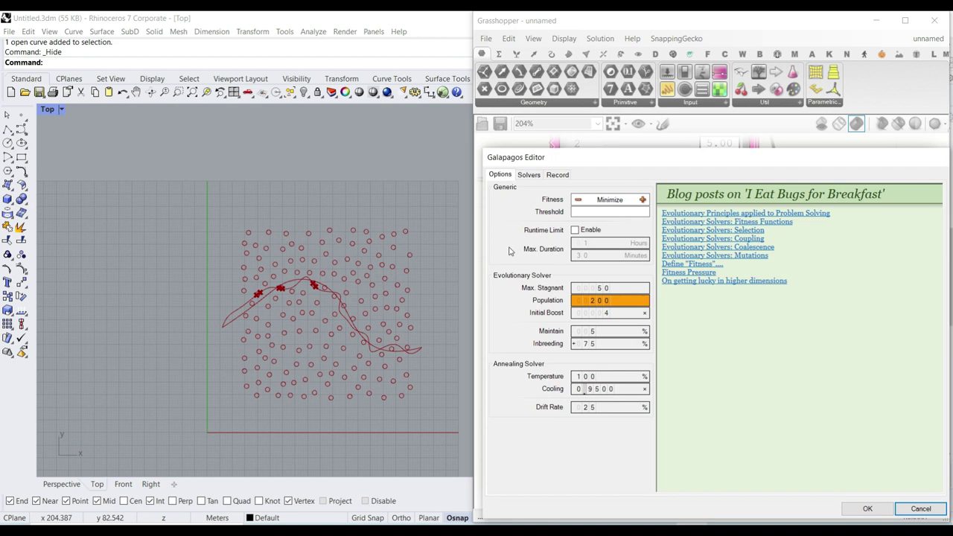
drag(626, 159, 604, 131)
scroll(358, 305, up, 3)
scroll(302, 295, down, 1)
mouse_move(308, 318)
right_down()
mouse_move(319, 297)
mouse_move(317, 306)
right_up()
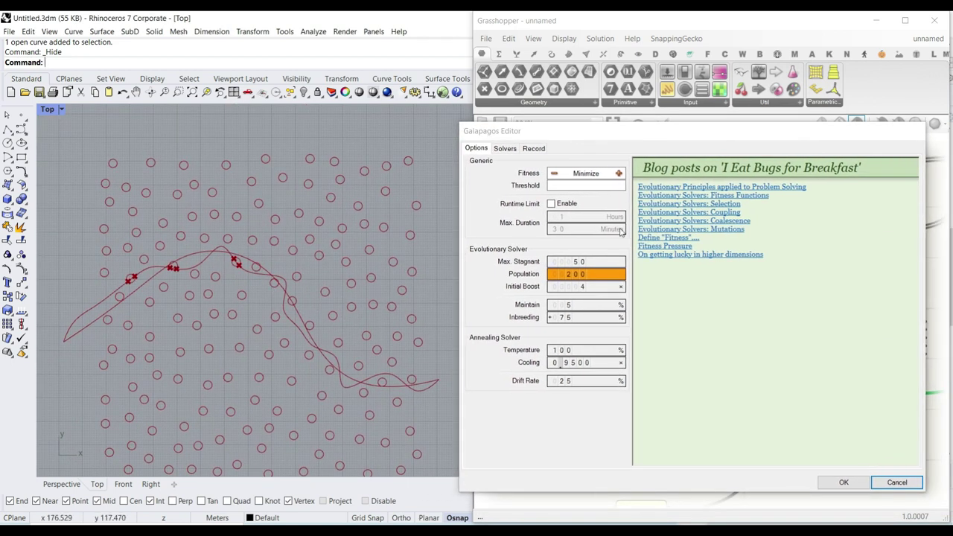
click(505, 149)
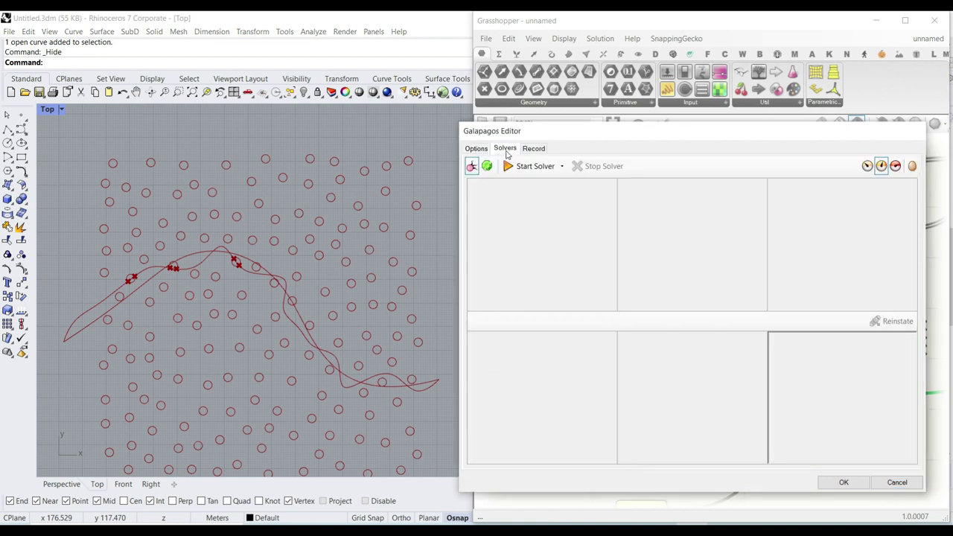
click(531, 166)
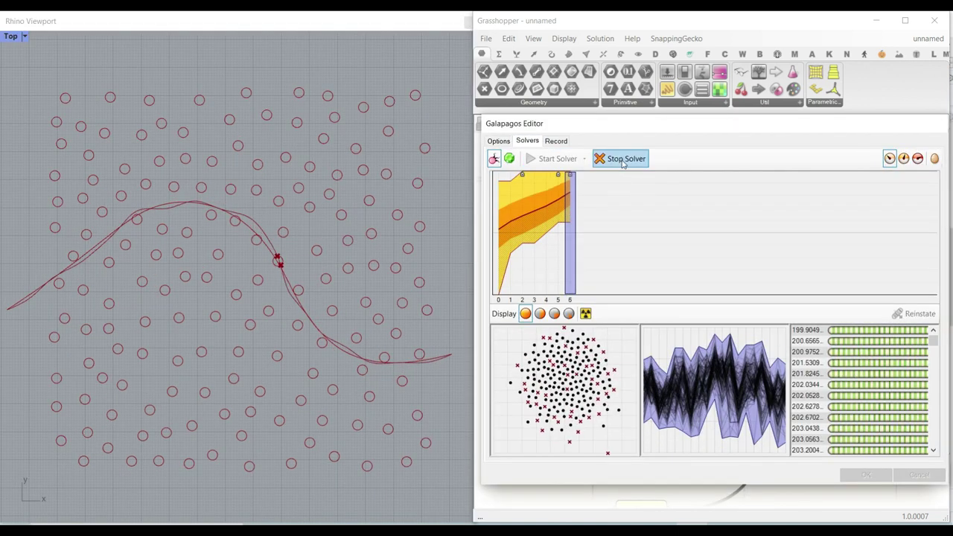
click(623, 162)
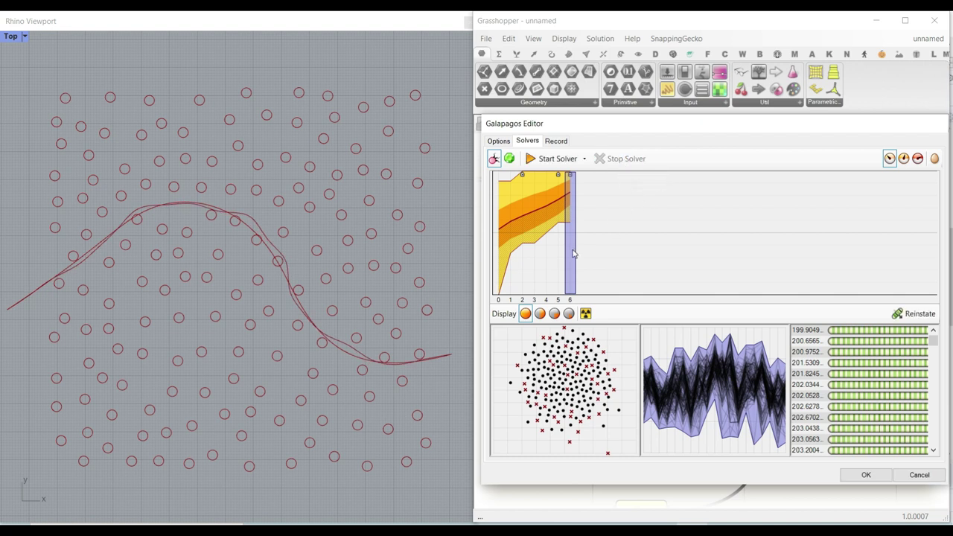
Reinstate the best genome of generation 6 and the best genome of generation 0 to compare their paths.
click(816, 332)
click(898, 318)
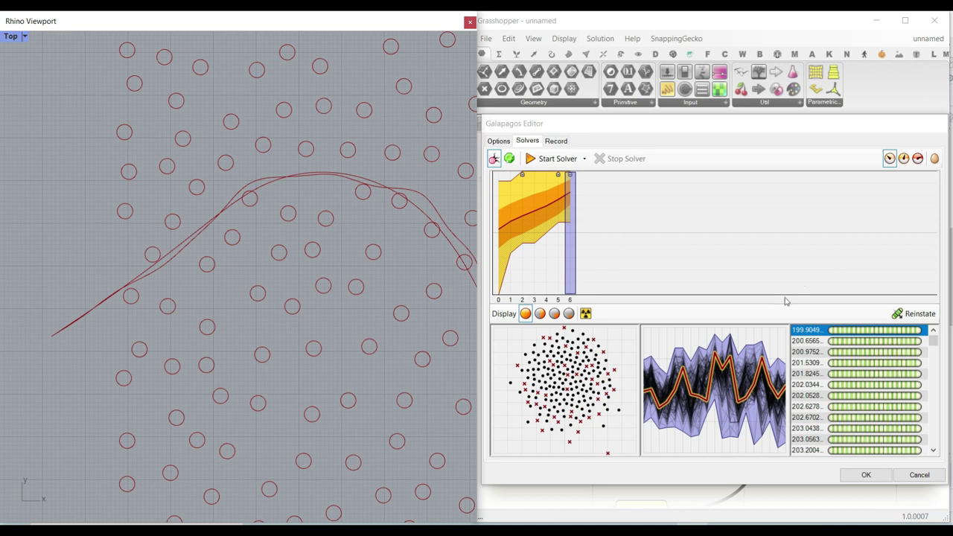
drag(559, 234, 503, 222)
click(915, 314)
right_drag(273, 240, 176, 240)
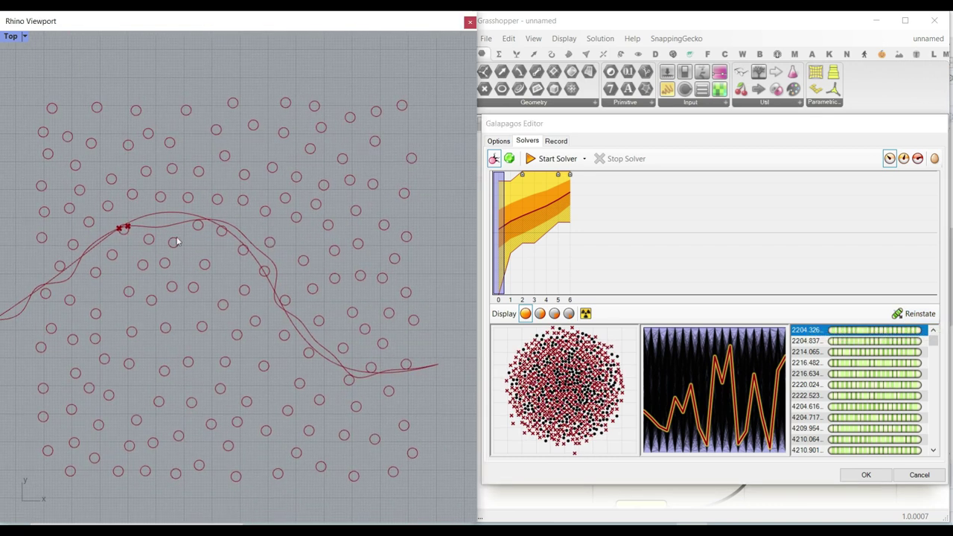
Reinstate the worst-ranked genome of generation 0 to preview its path.
scroll(870, 385, down, 4)
scroll(871, 384, down, 10)
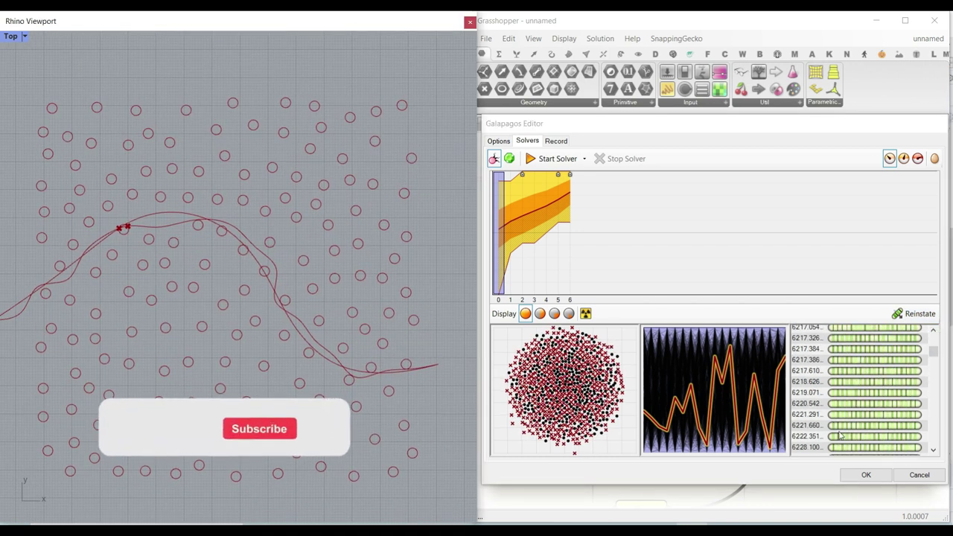
scroll(831, 431, down, 3)
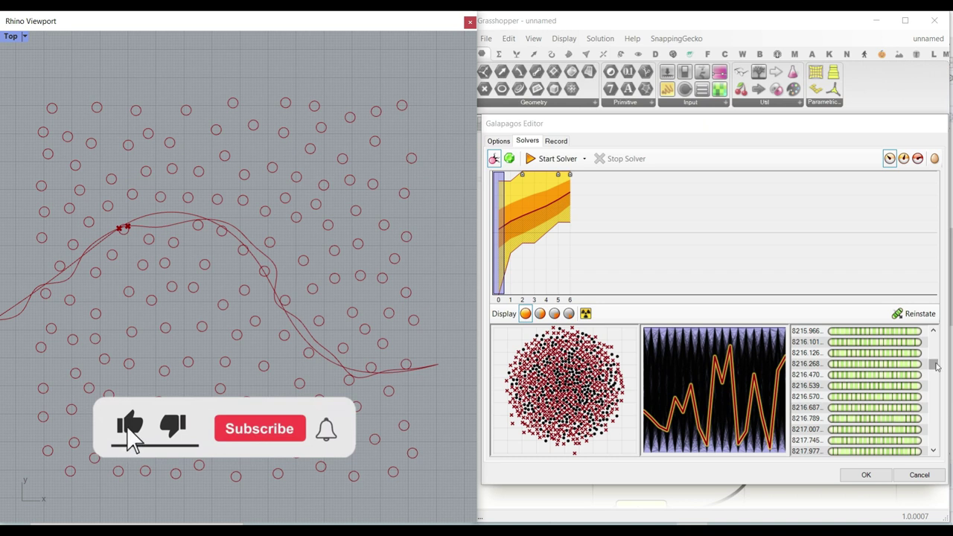
drag(931, 363, 928, 455)
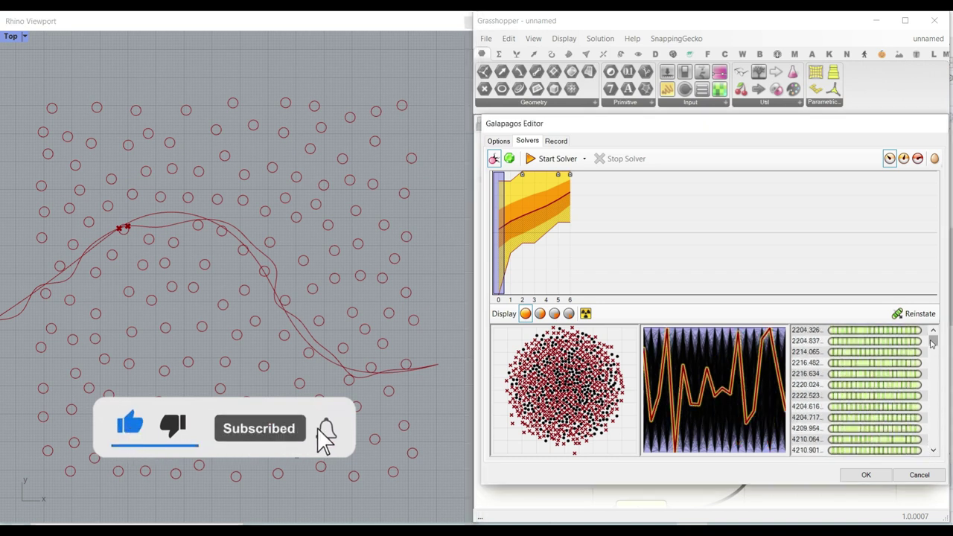
click(921, 450)
click(915, 313)
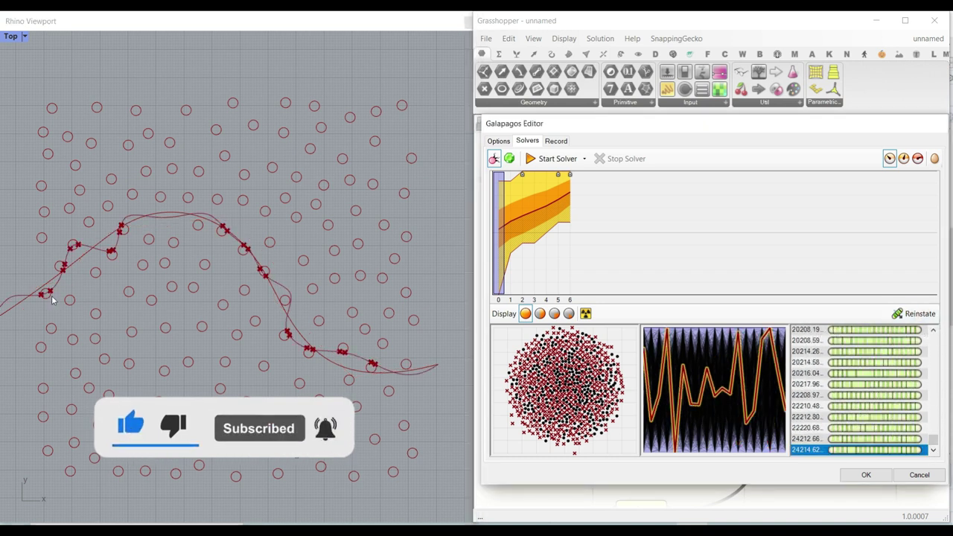
Reinstate the best genome of generation 6 and accept the Galapagos result.
click(570, 213)
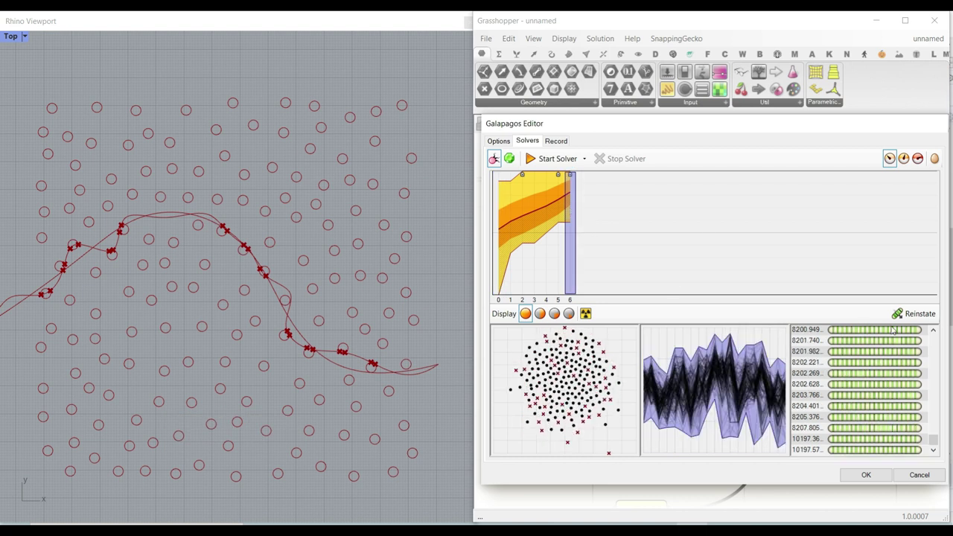
click(893, 330)
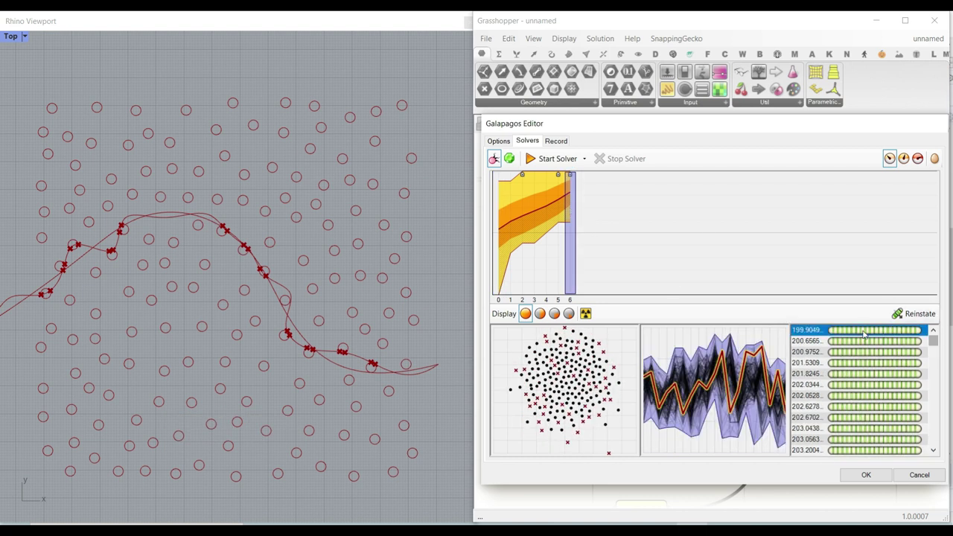
click(916, 313)
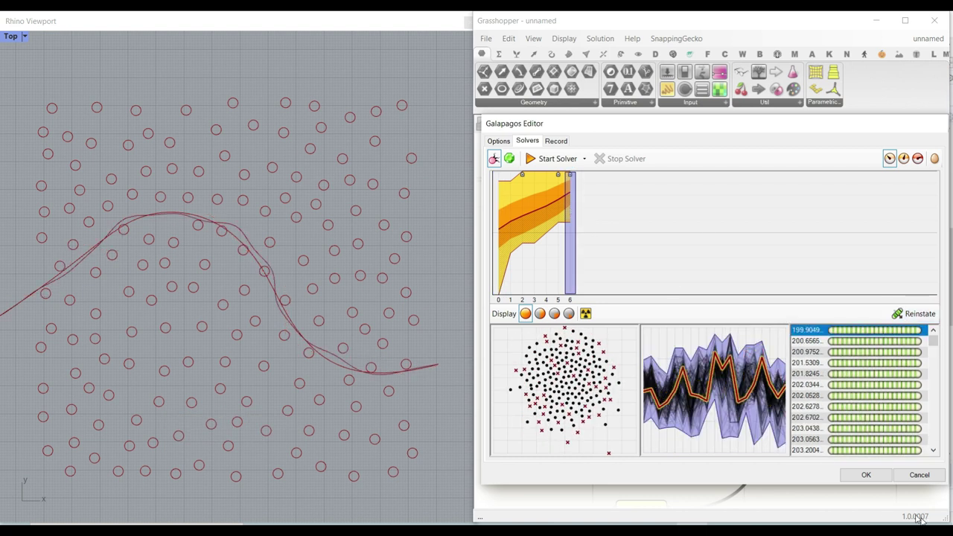
click(866, 474)
Review the optimized path between the circles, the Gene Pool values, and the length and intersection count panels.
scroll(696, 380, down, 3)
right_drag(695, 379, 803, 363)
scroll(242, 316, down, 3)
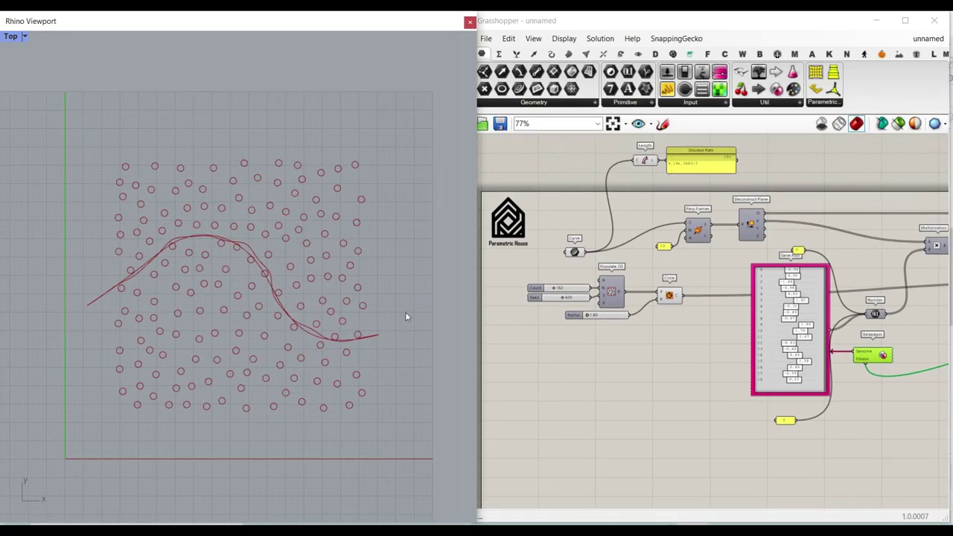
scroll(791, 350, up, 2)
right_click(753, 342)
right_drag(901, 358, 755, 342)
scroll(755, 342, up, 3)
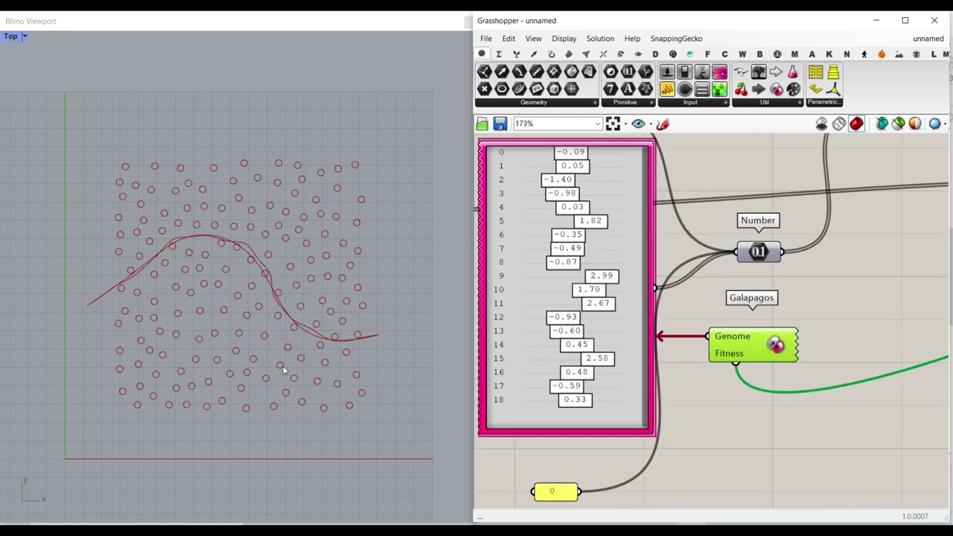
scroll(215, 323, up, 3)
scroll(210, 295, down, 3)
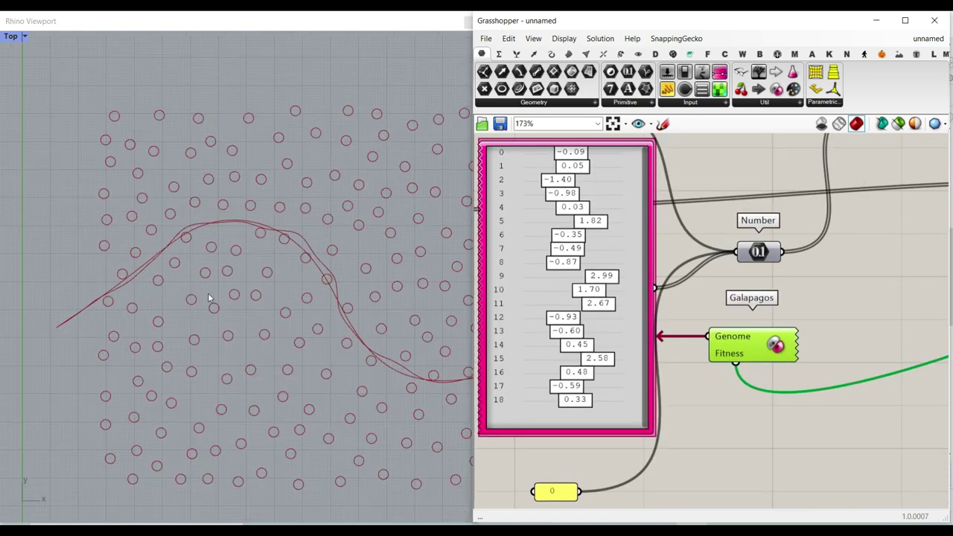
scroll(287, 294, up, 2)
scroll(273, 260, up, 2)
scroll(670, 256, down, 4)
right_drag(915, 262, 707, 311)
right_drag(867, 275, 734, 325)
scroll(868, 279, up, 4)
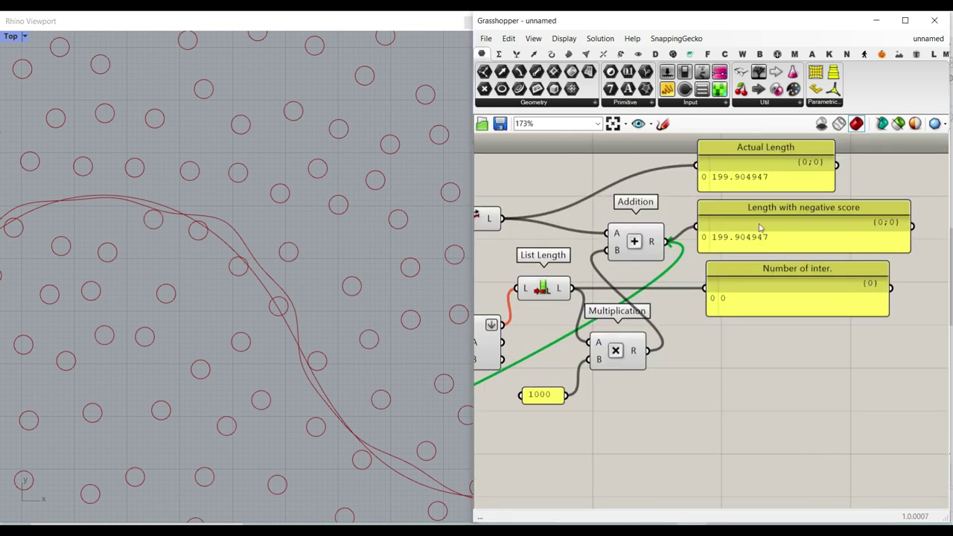
right_drag(608, 306, 704, 307)
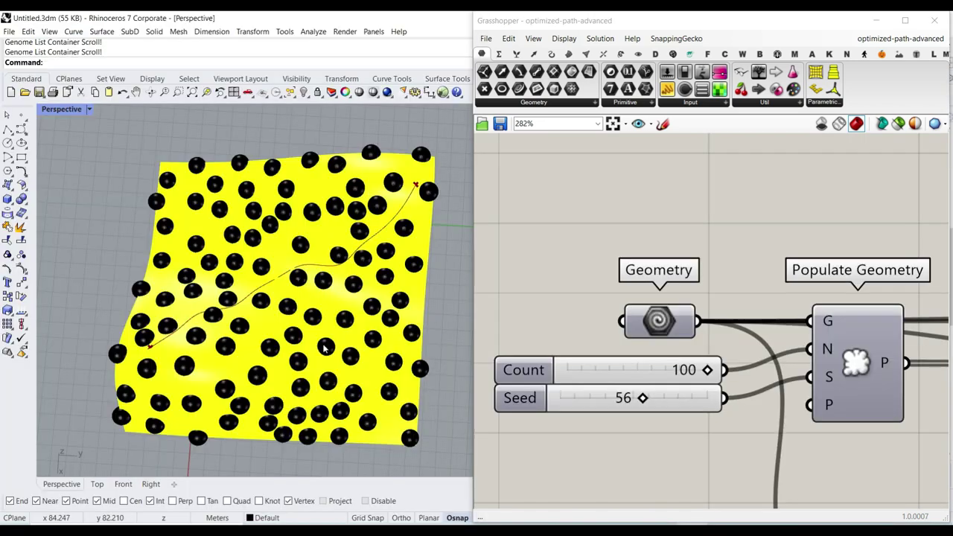
Examine from several angles the advanced 3D example with a path winding between spheres on a curved surface.
right_drag(226, 344, 322, 279)
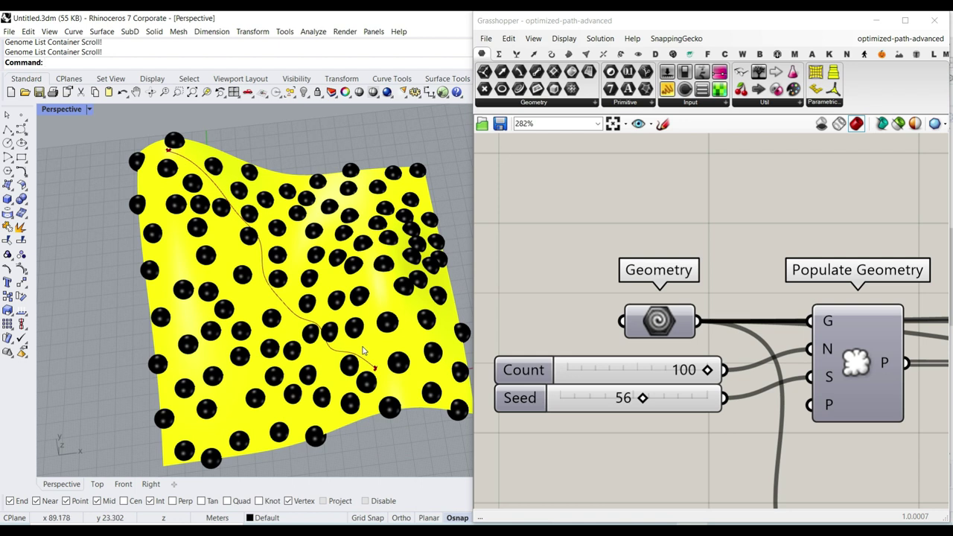
right_drag(214, 284, 233, 276)
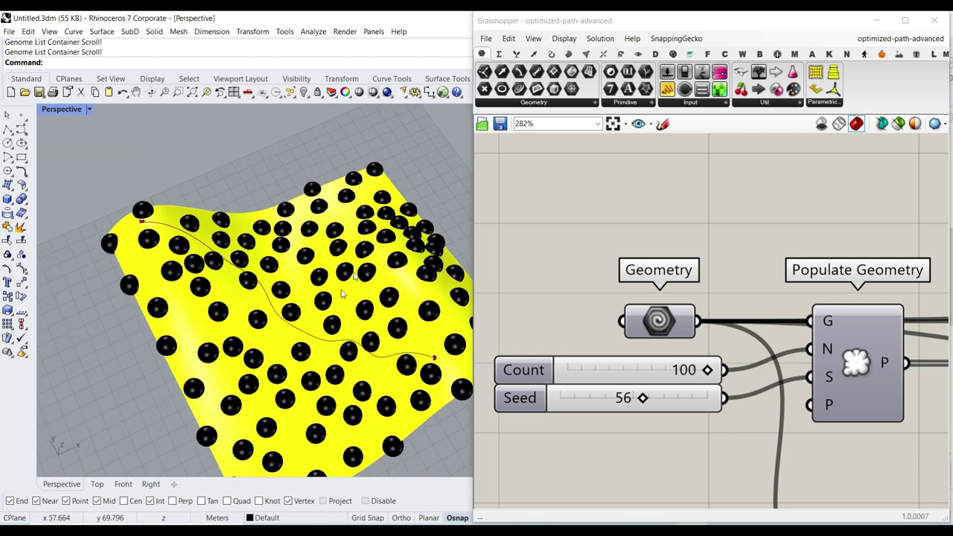
right_drag(249, 308, 318, 327)
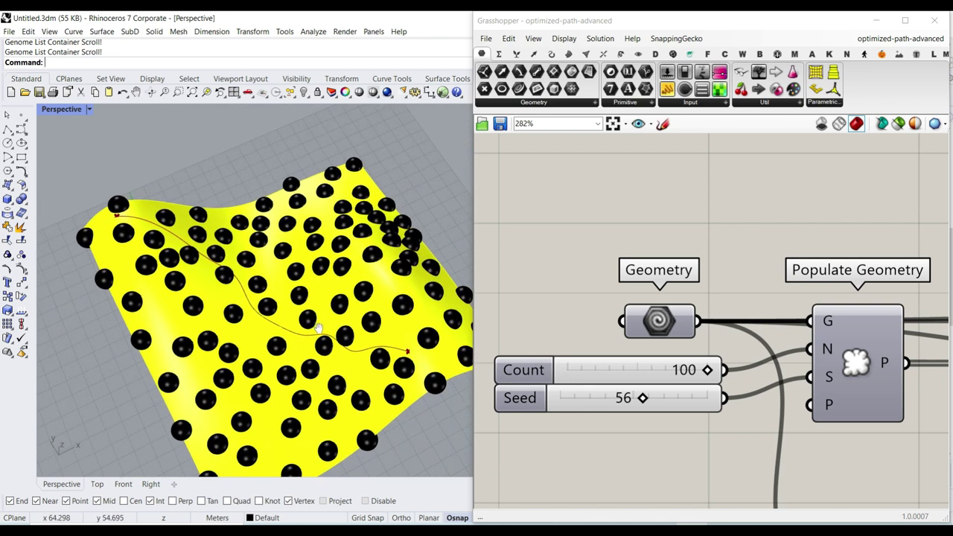
scroll(213, 228, up, 3)
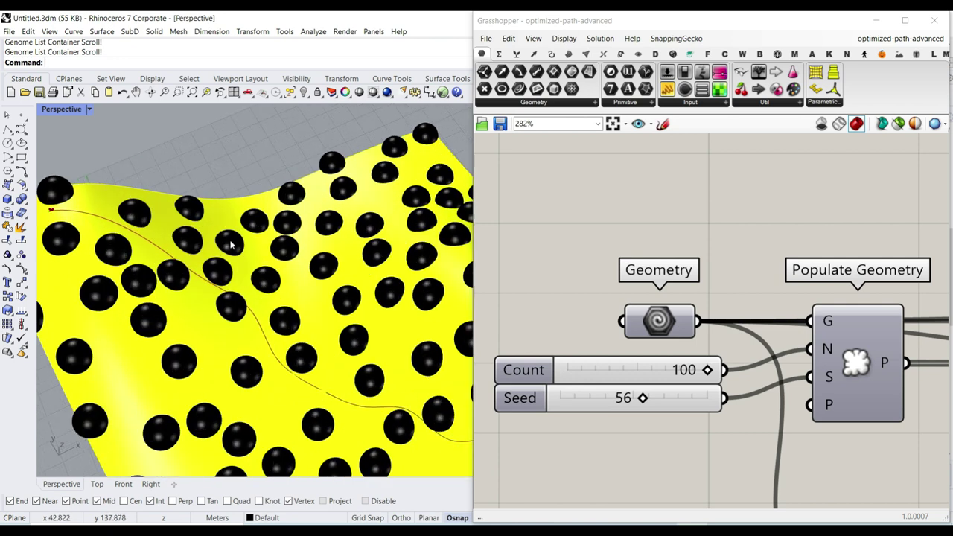
right_drag(347, 396, 296, 306)
scroll(231, 237, down, 4)
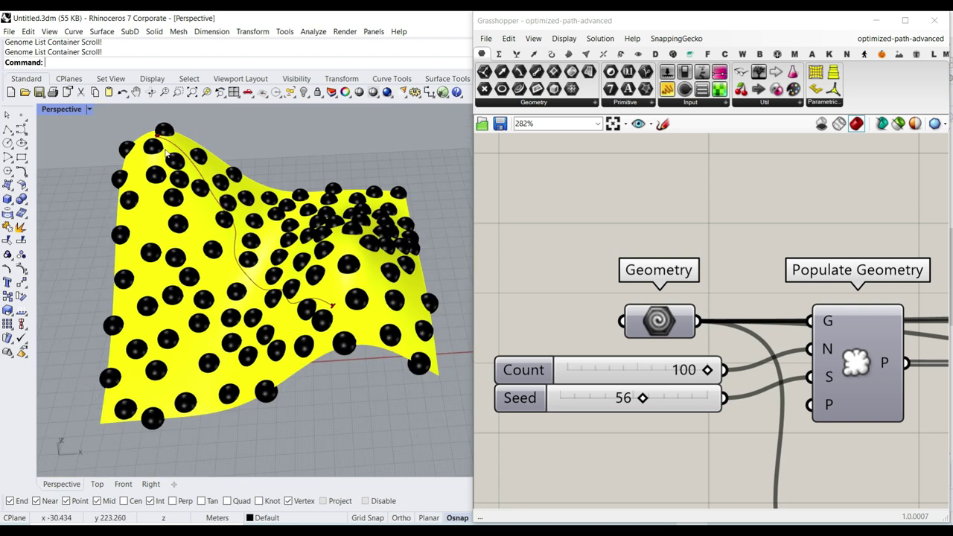
right_drag(304, 313, 320, 295)
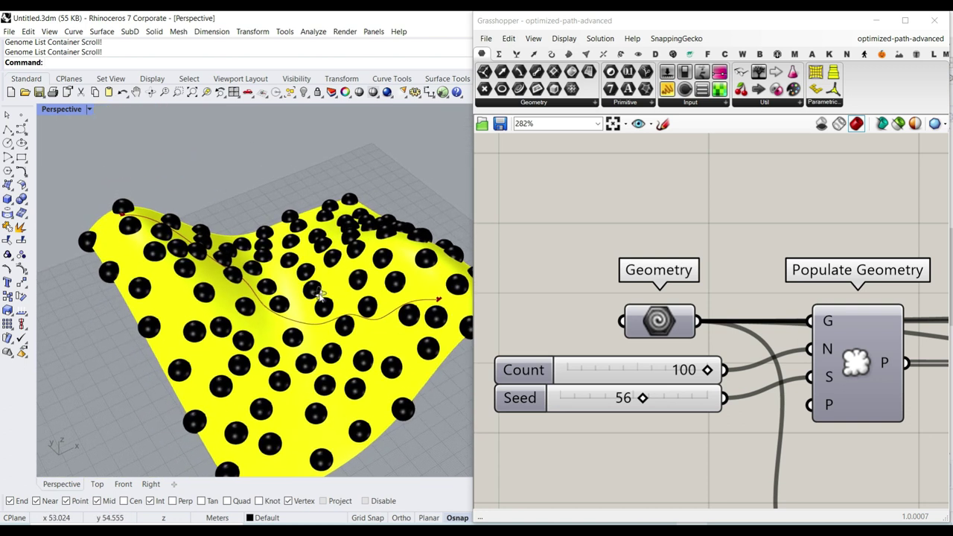
scroll(161, 283, up, 3)
scroll(157, 276, up, 3)
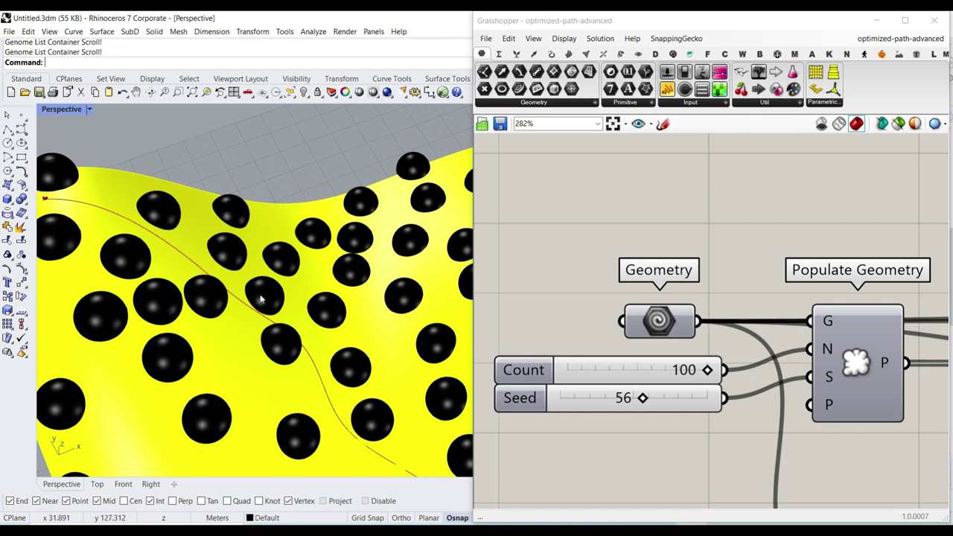
scroll(261, 299, down, 4)
right_drag(261, 299, 296, 318)
scroll(281, 303, up, 2)
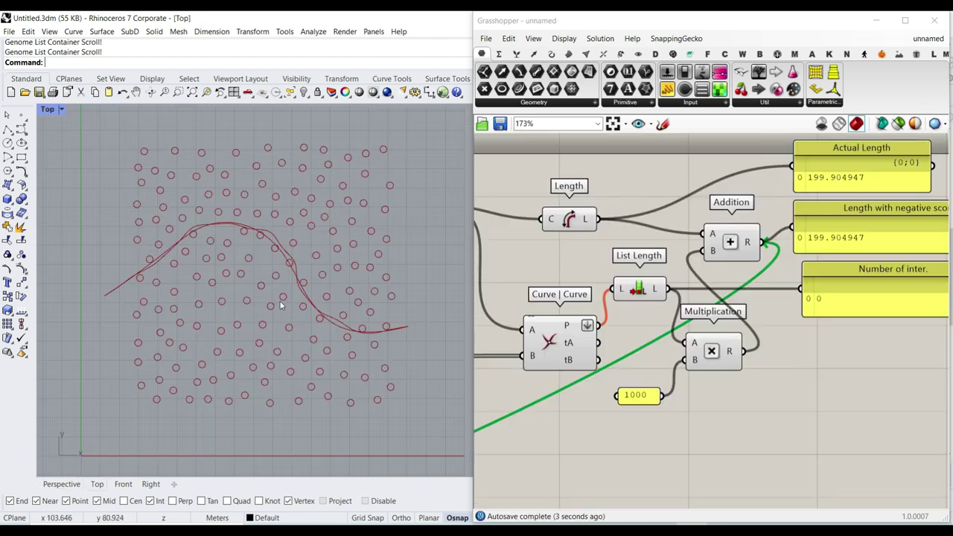
scroll(793, 347, down, 1)
right_drag(512, 376, 793, 357)
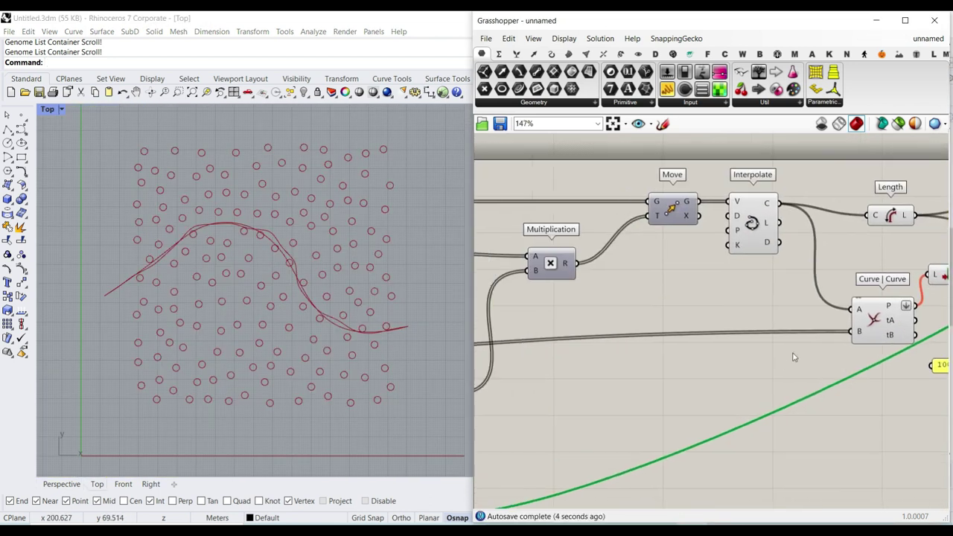
scroll(793, 357, down, 3)
right_drag(663, 369, 919, 359)
right_drag(507, 397, 595, 386)
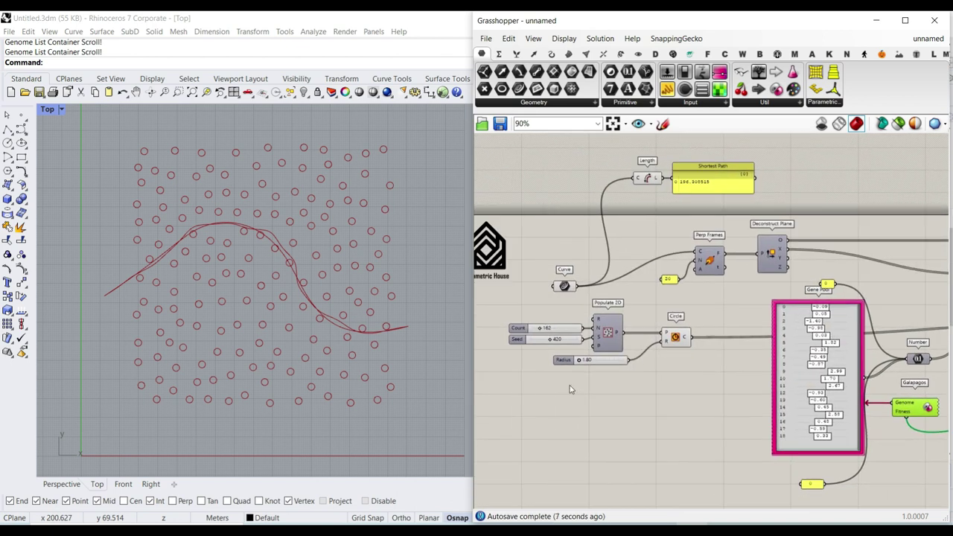